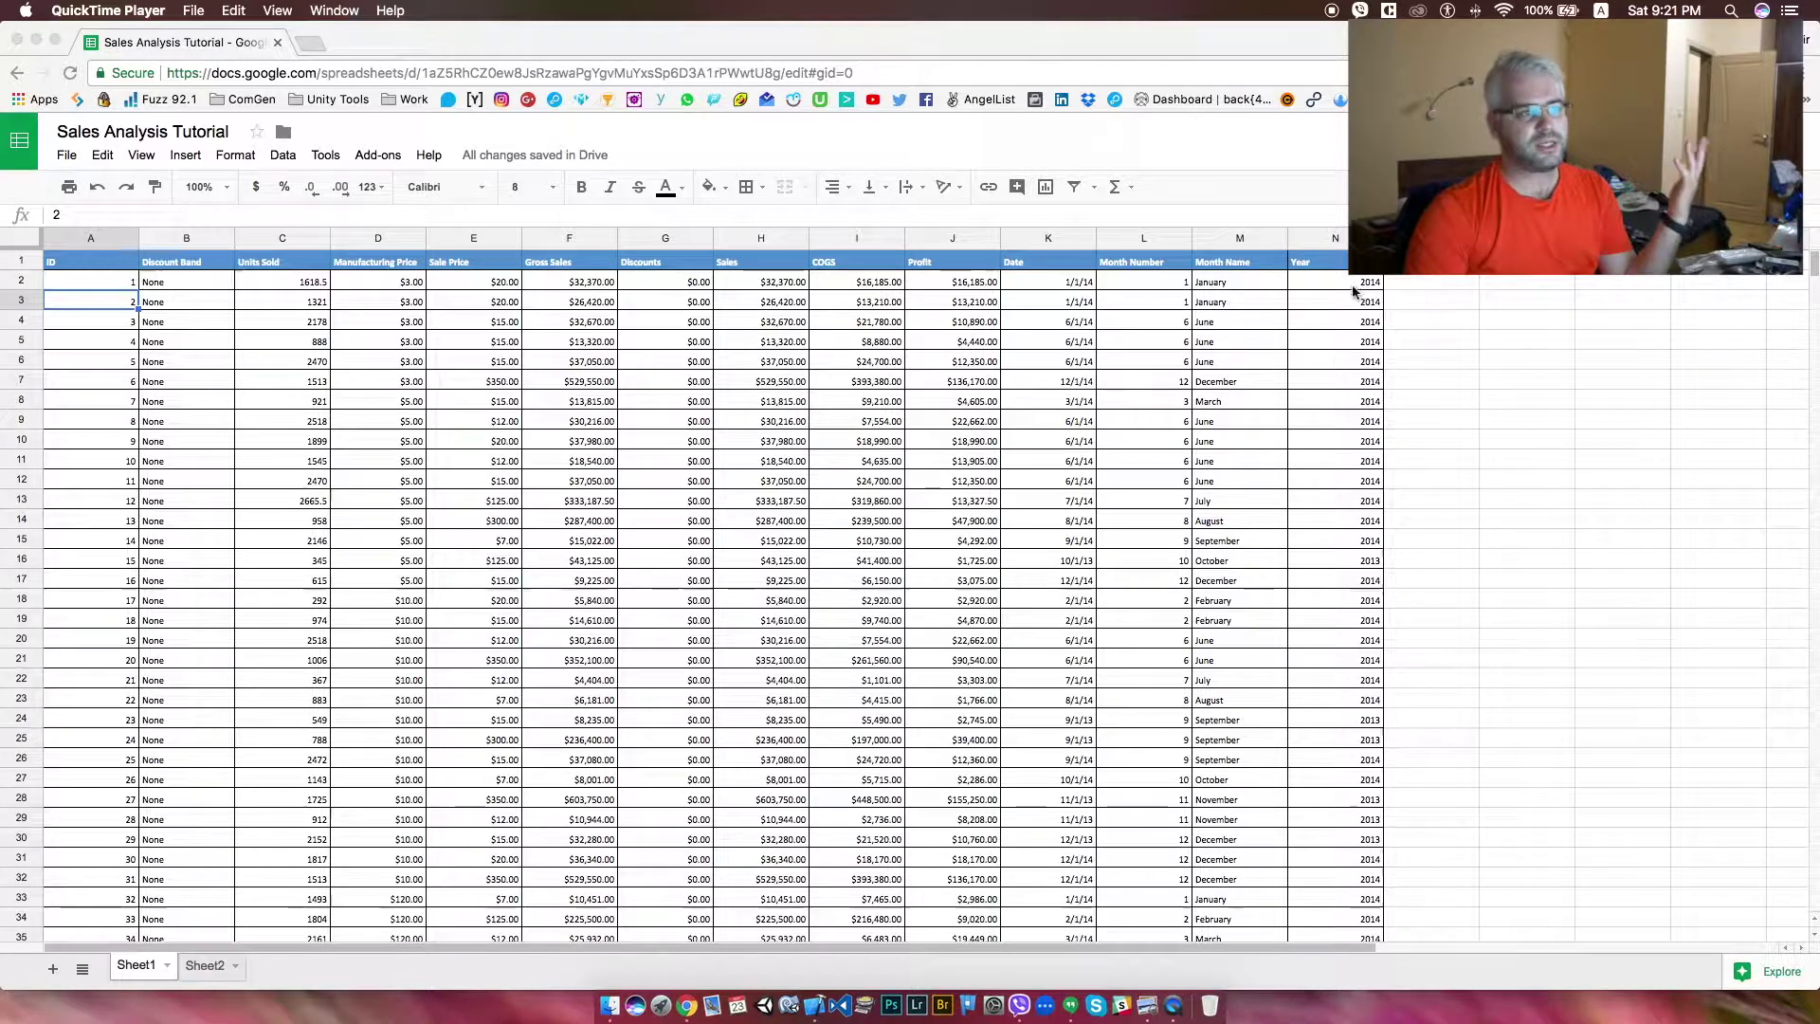
- Compare Sheet2's segment, country and product table with the Sheet1 sales data
click(211, 965)
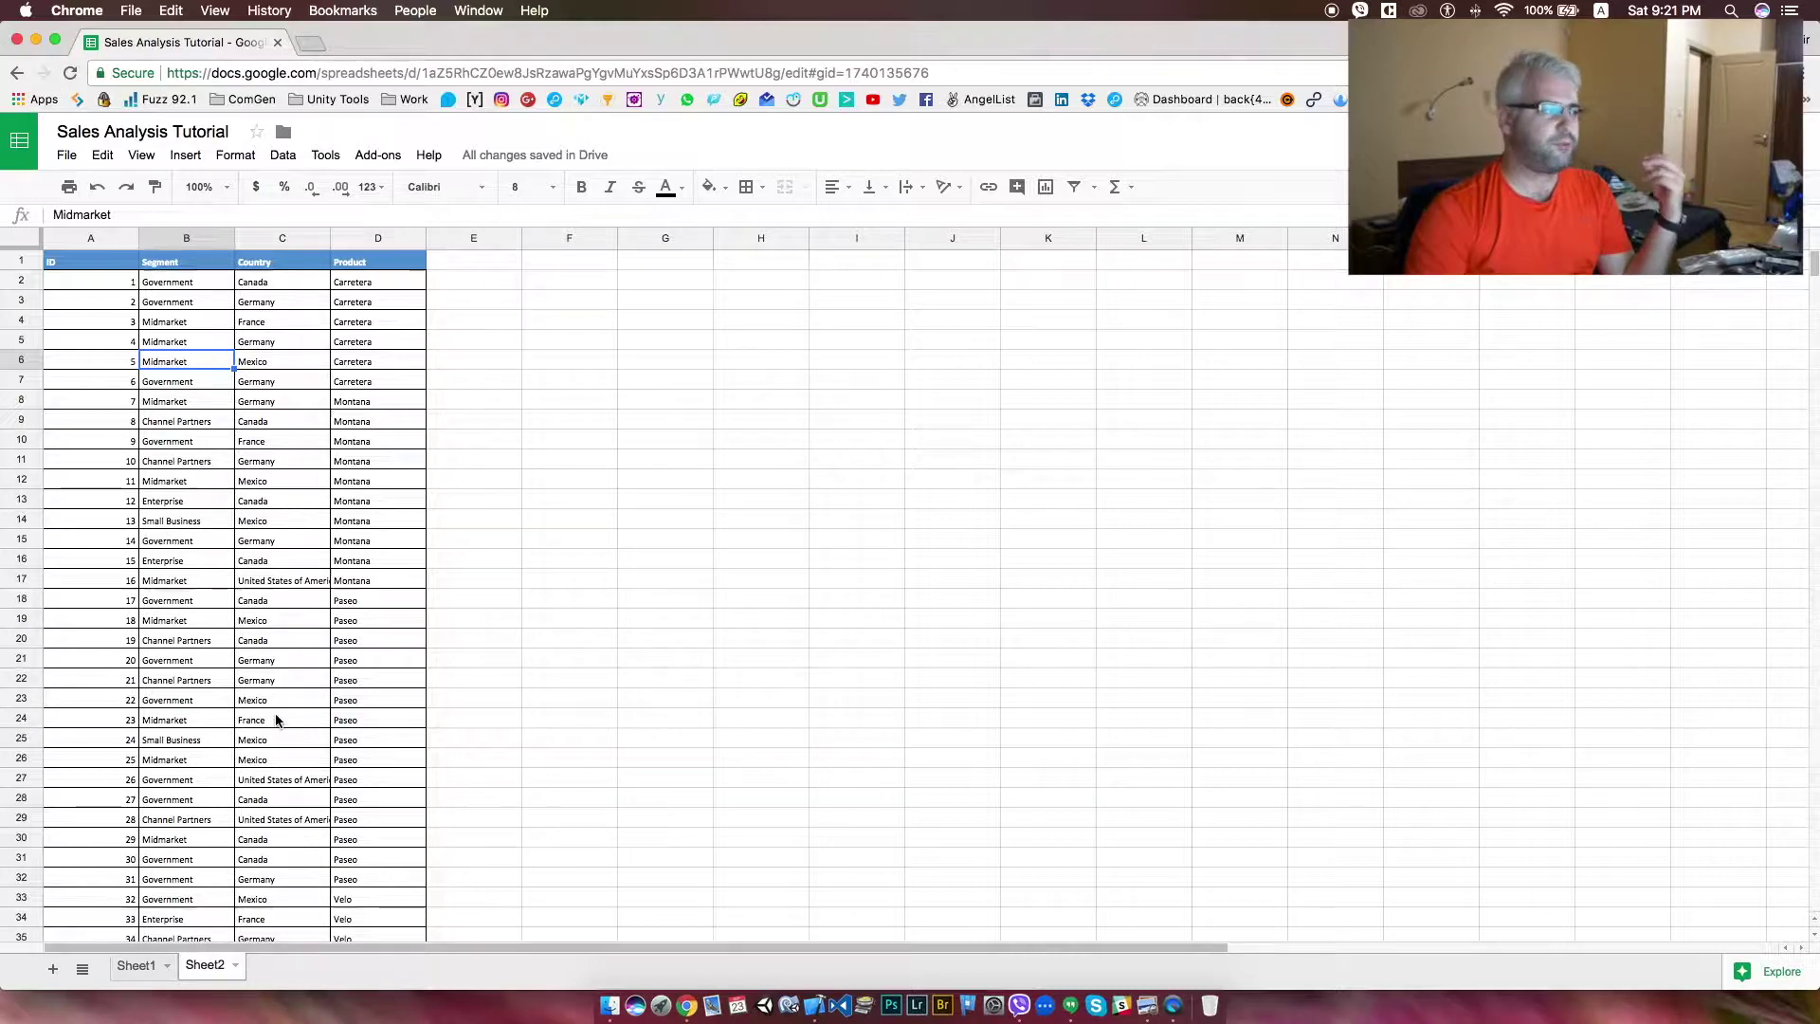
click(144, 977)
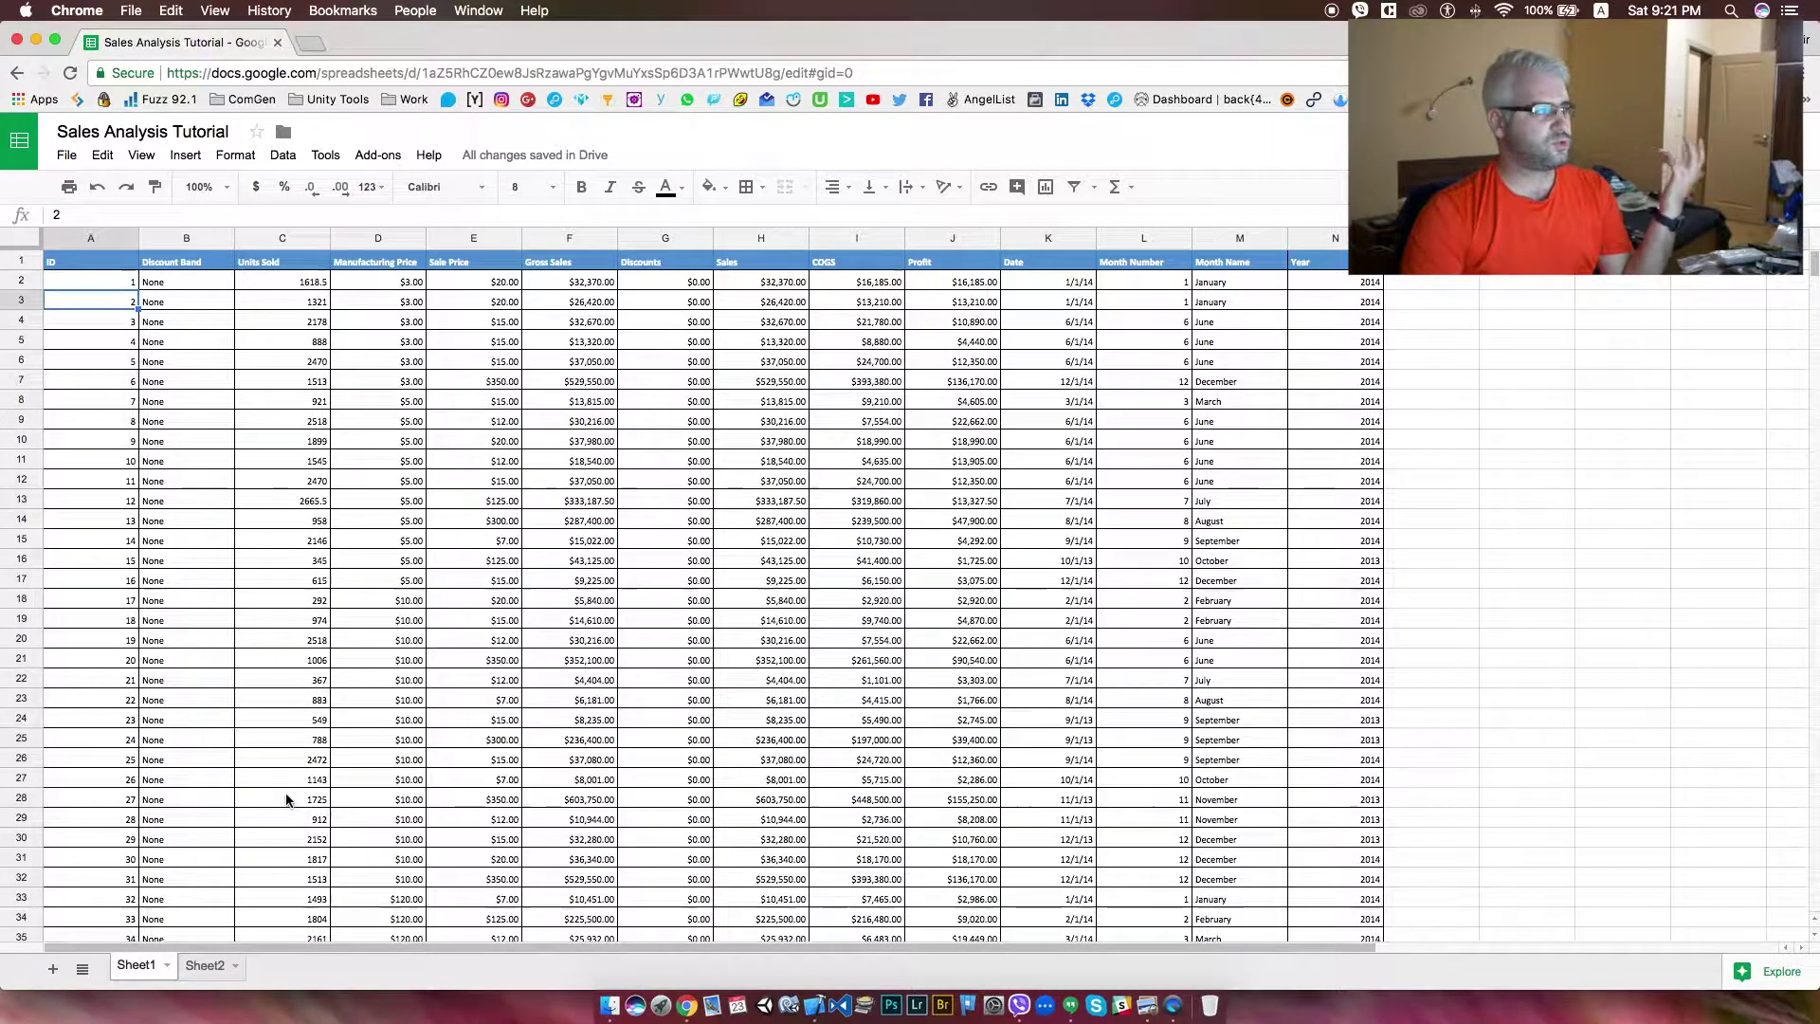
click(199, 975)
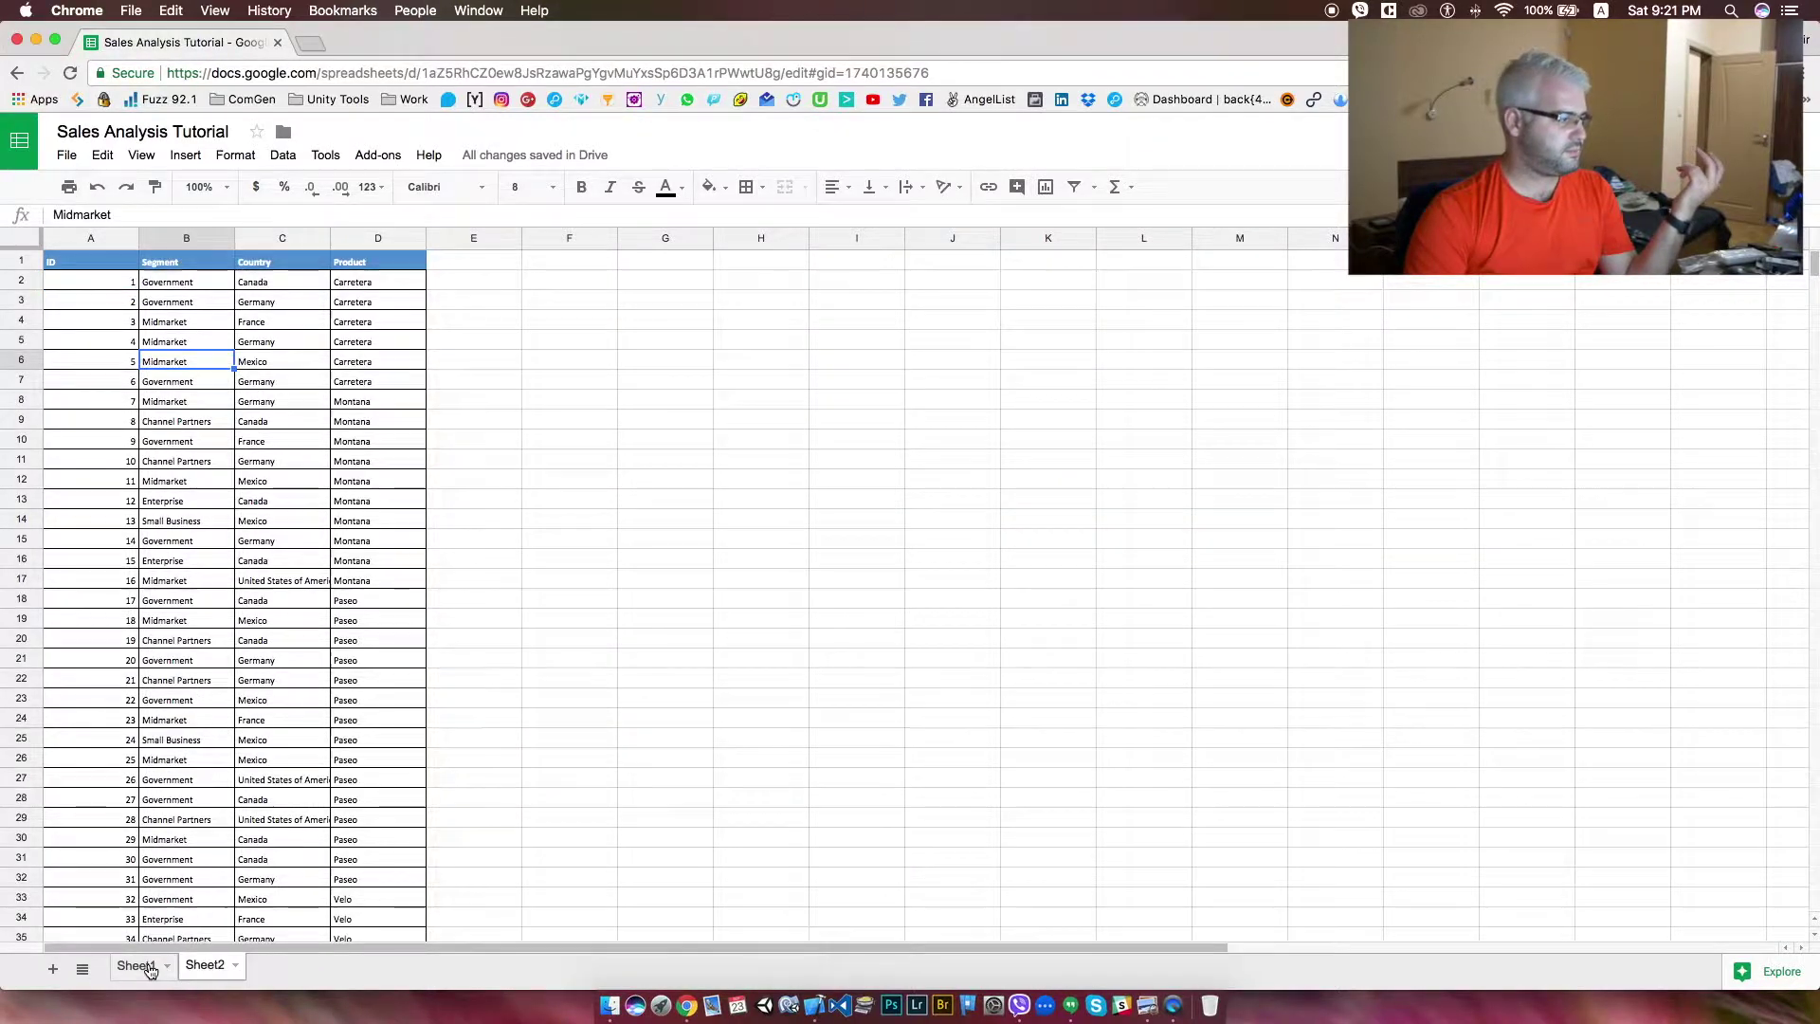
click(149, 967)
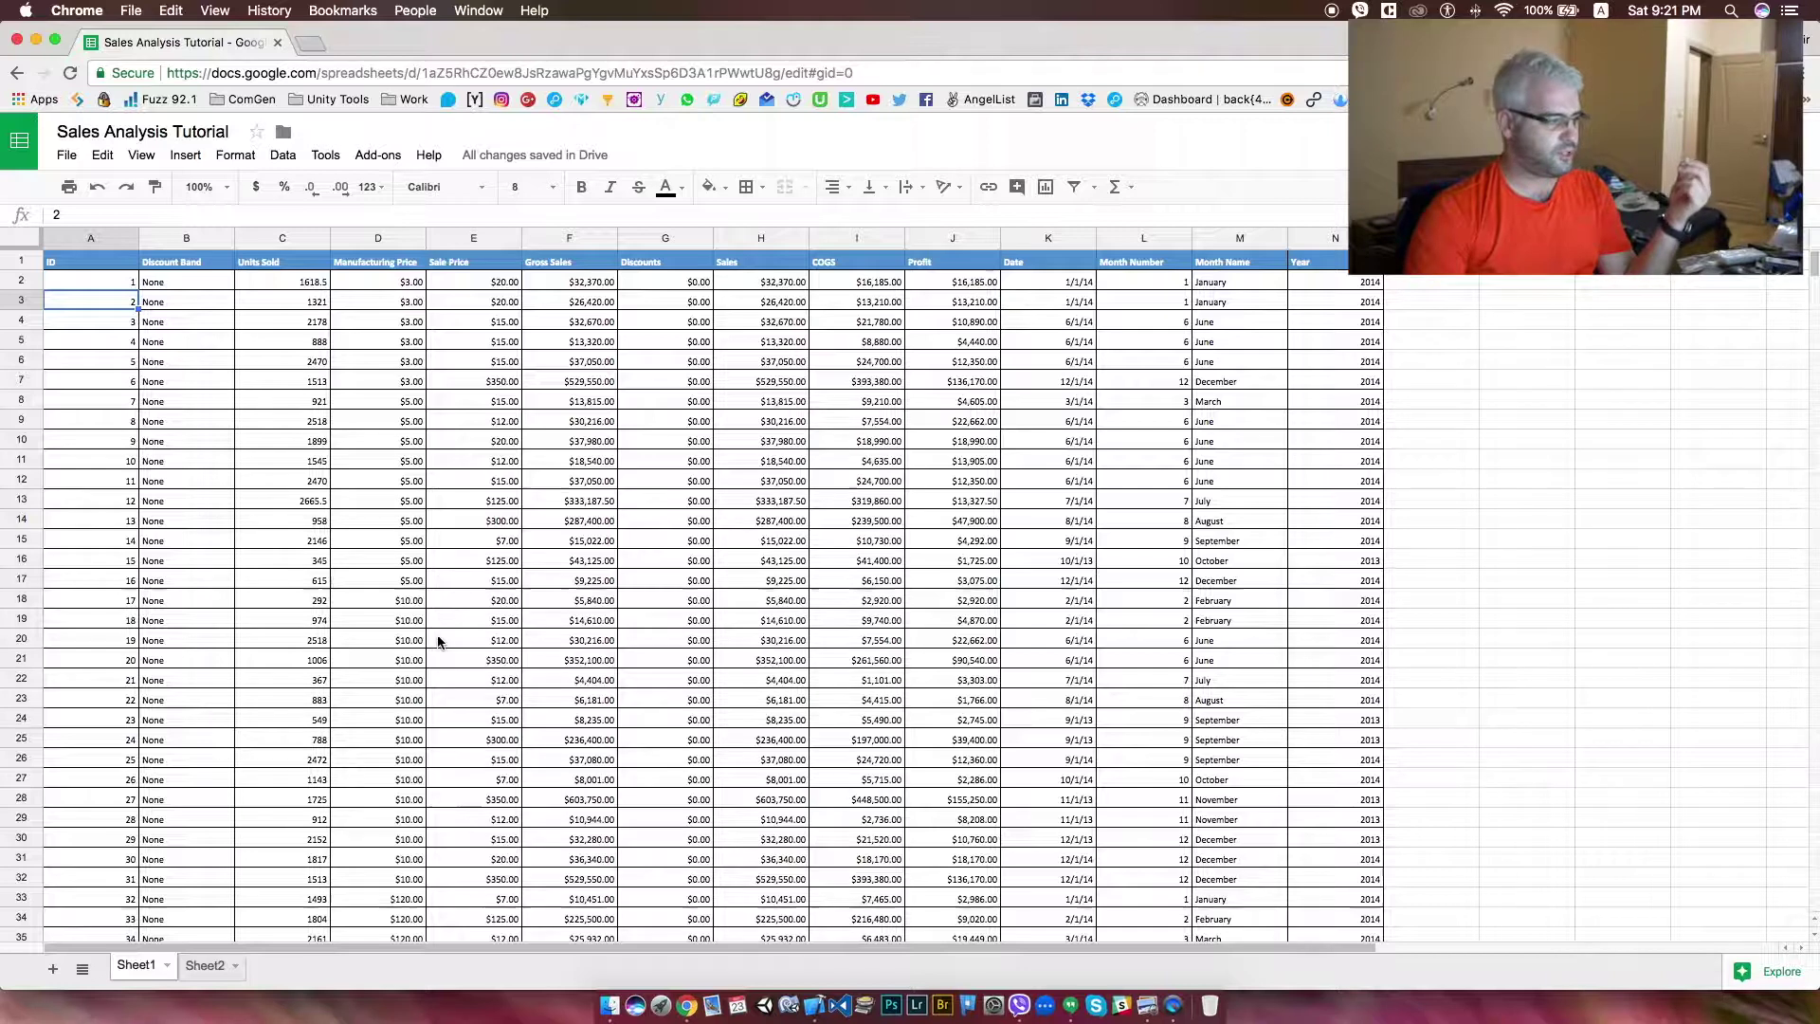
- Check Sheet2 once more, then select the Discount Band column B on Sheet1
click(201, 975)
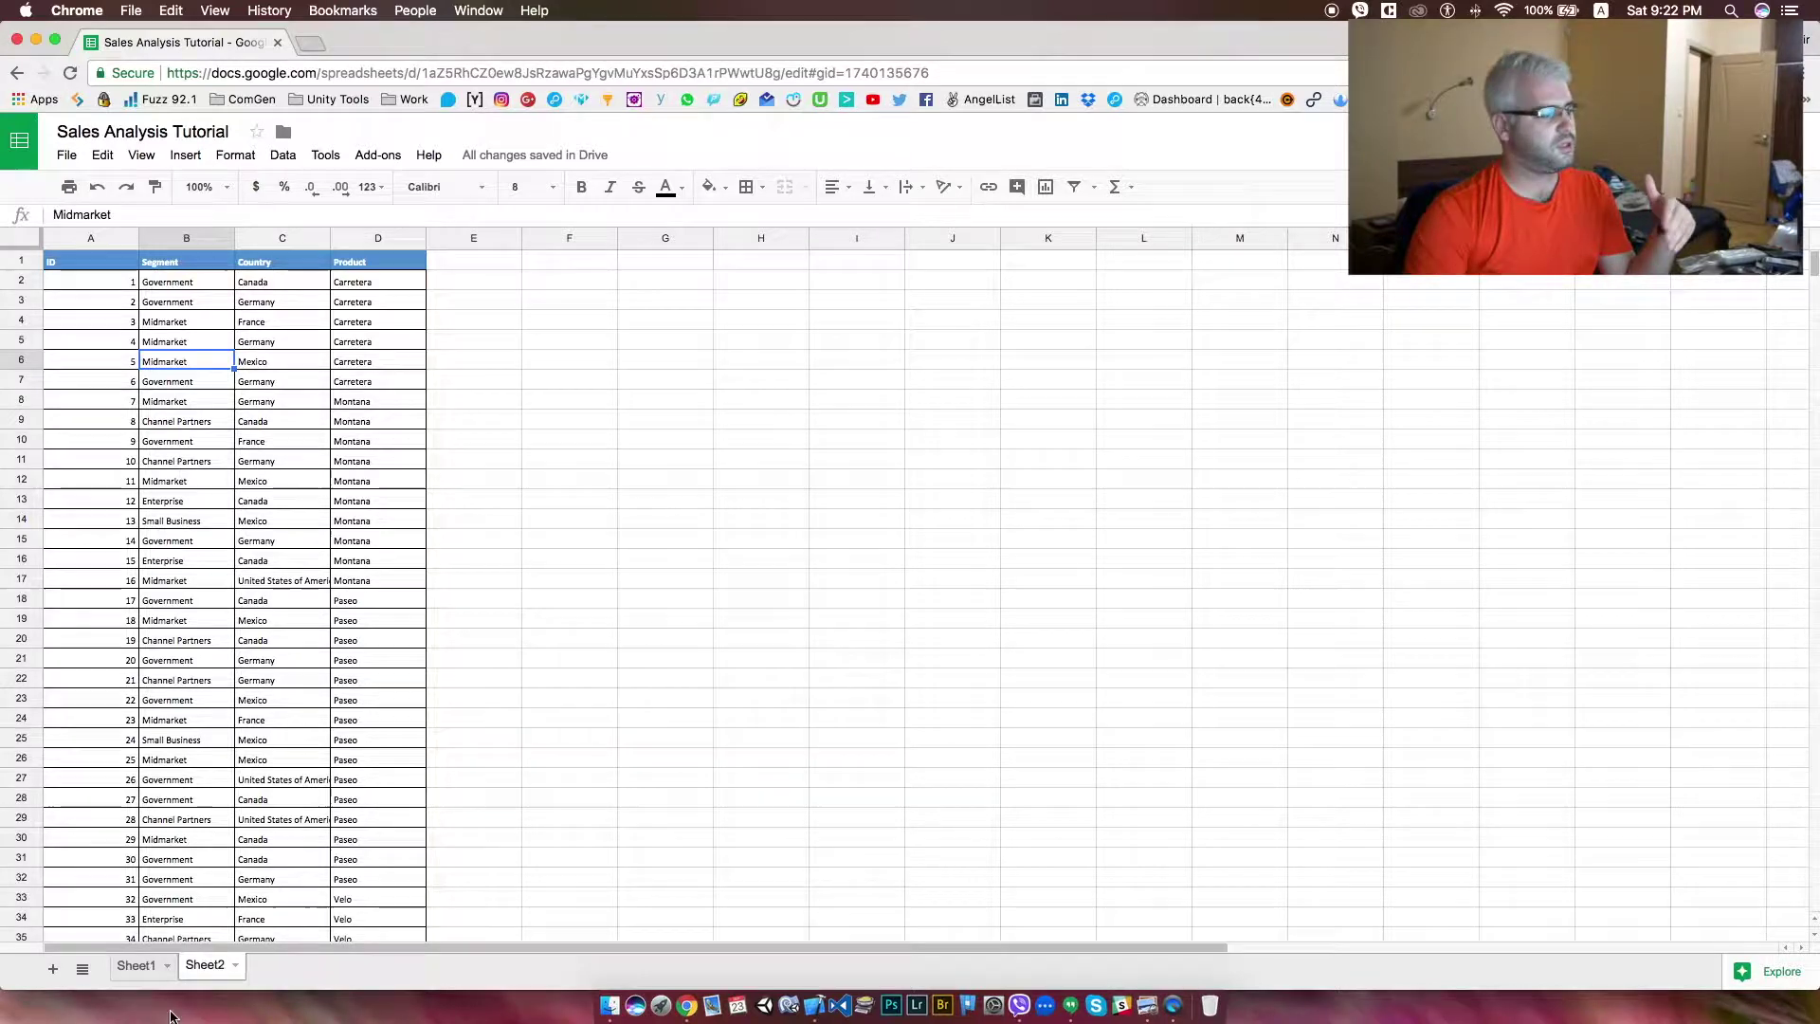
click(129, 969)
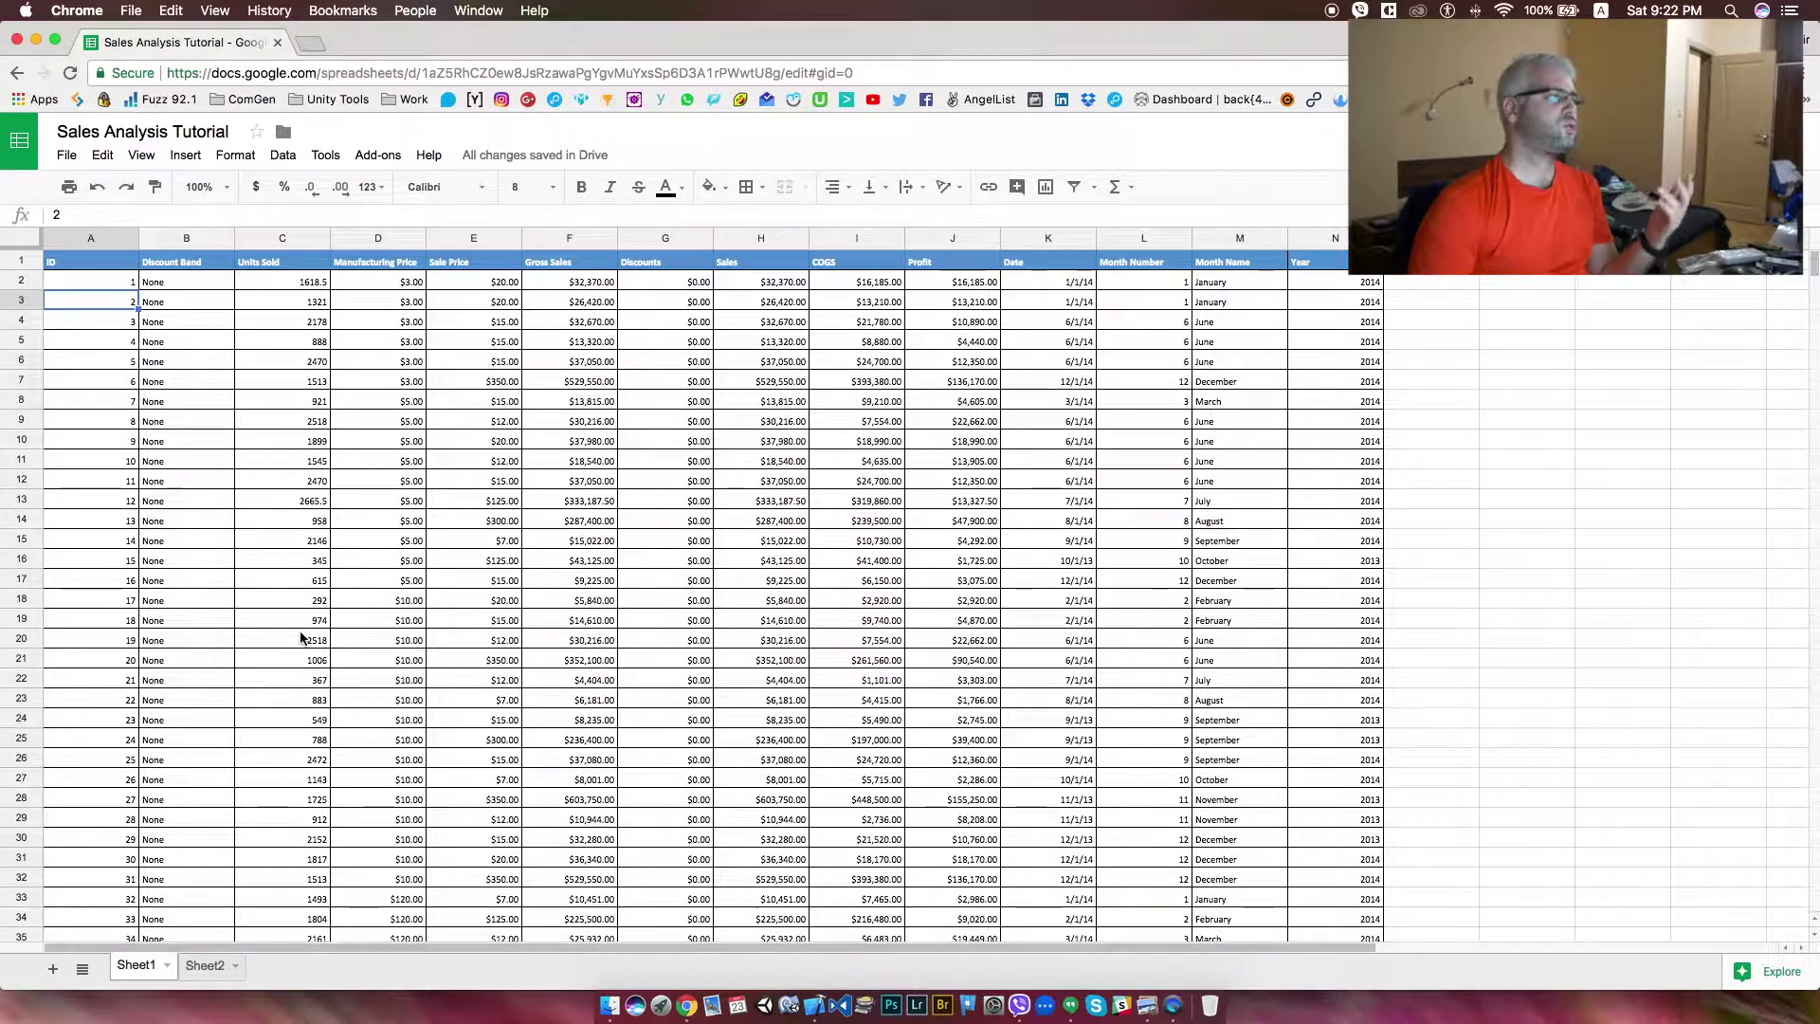
click(186, 238)
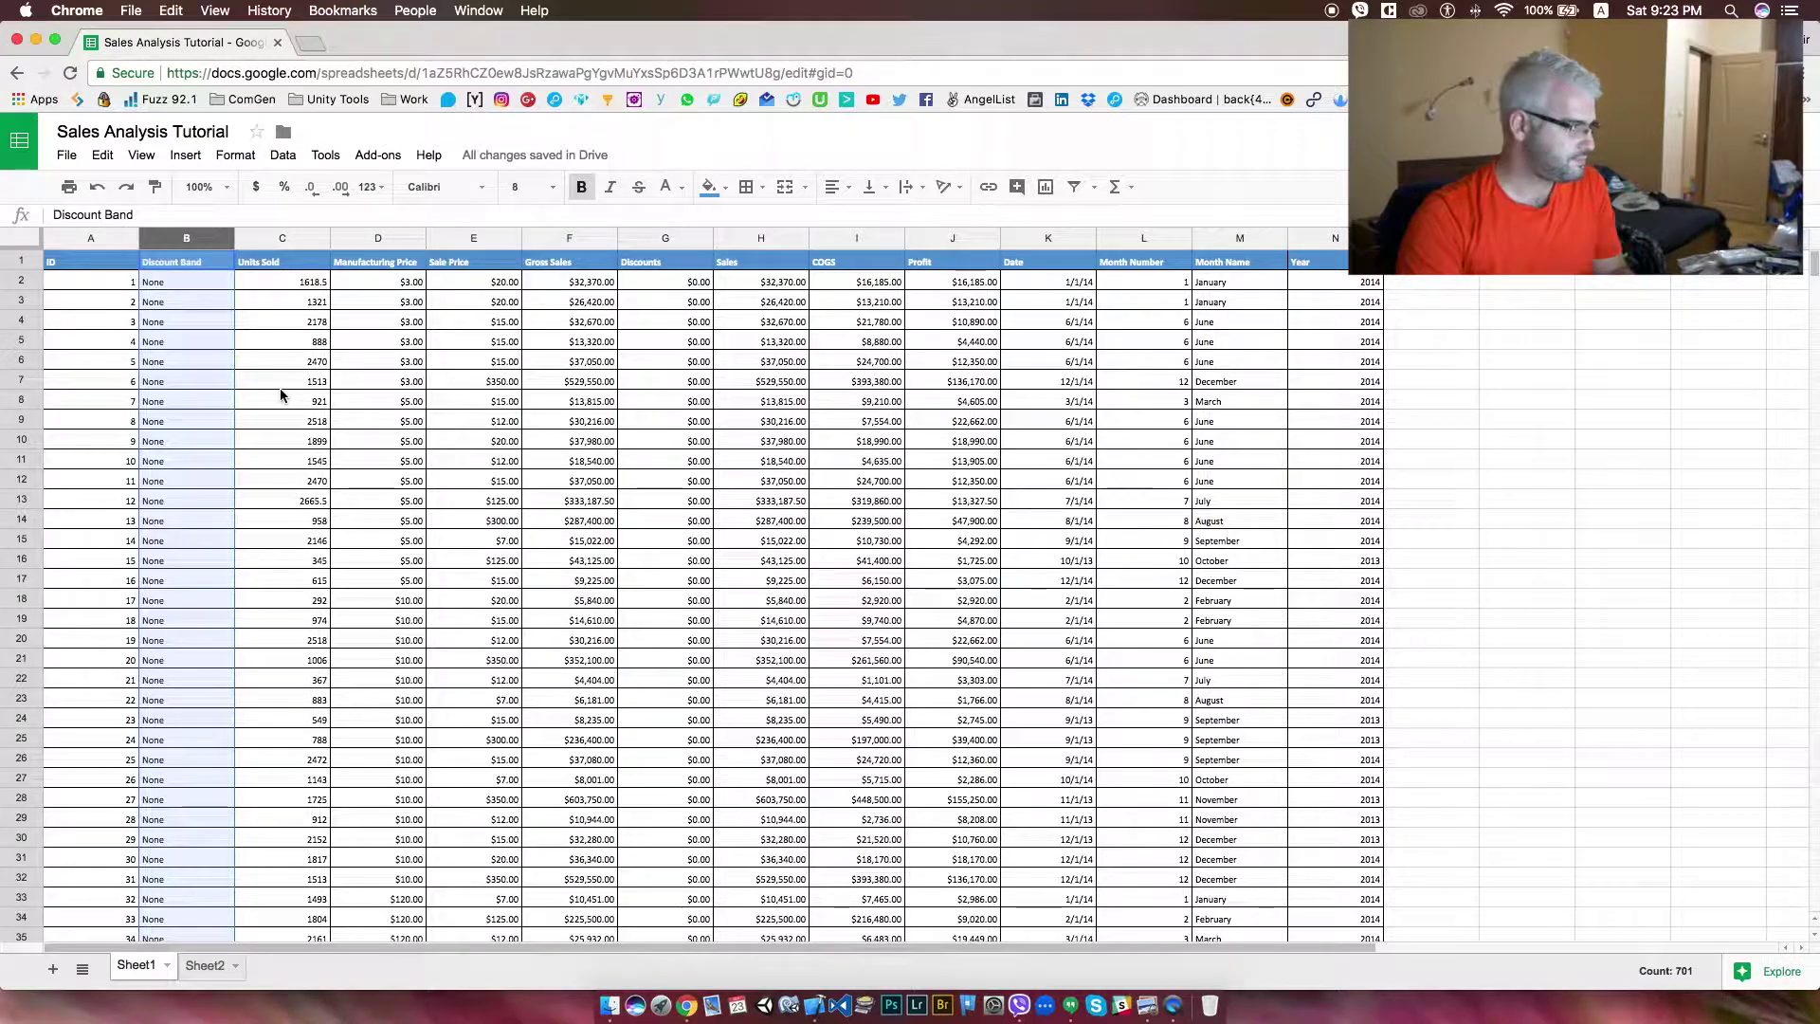
- Insert a column headed 'Country' before Discount Band and begin =VLOOKUP( in B2
click(187, 163)
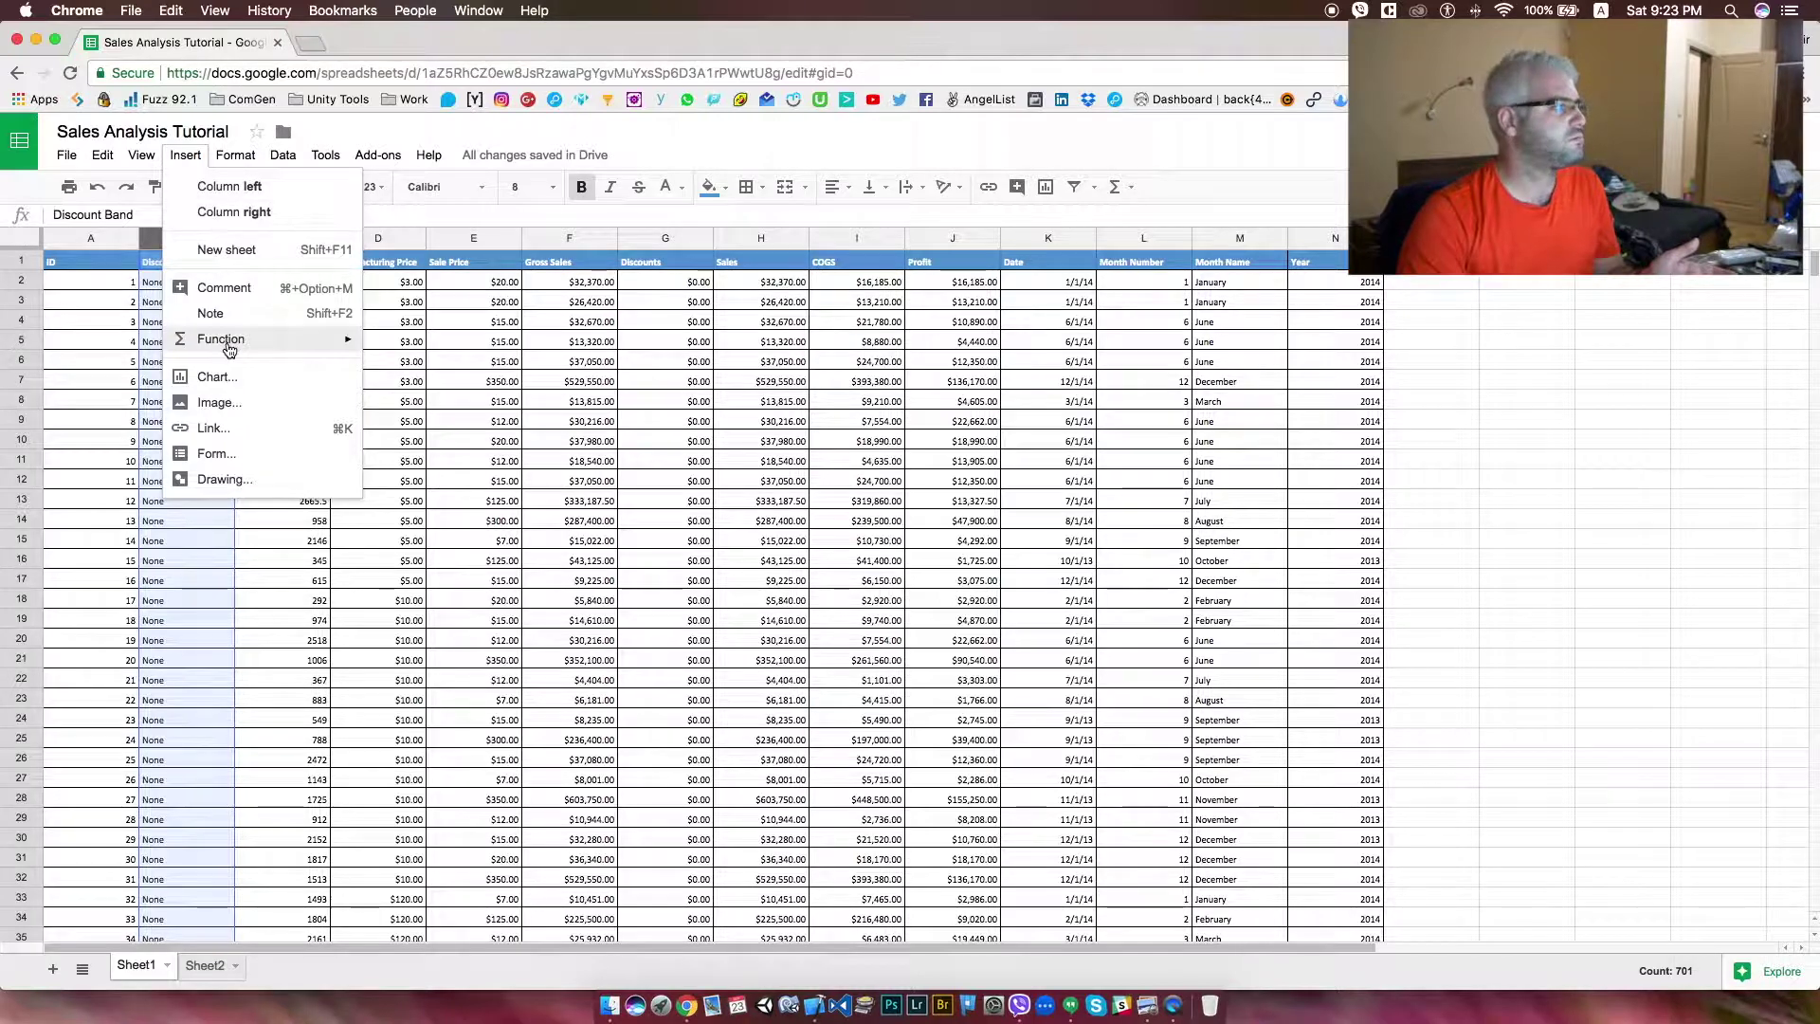
click(226, 186)
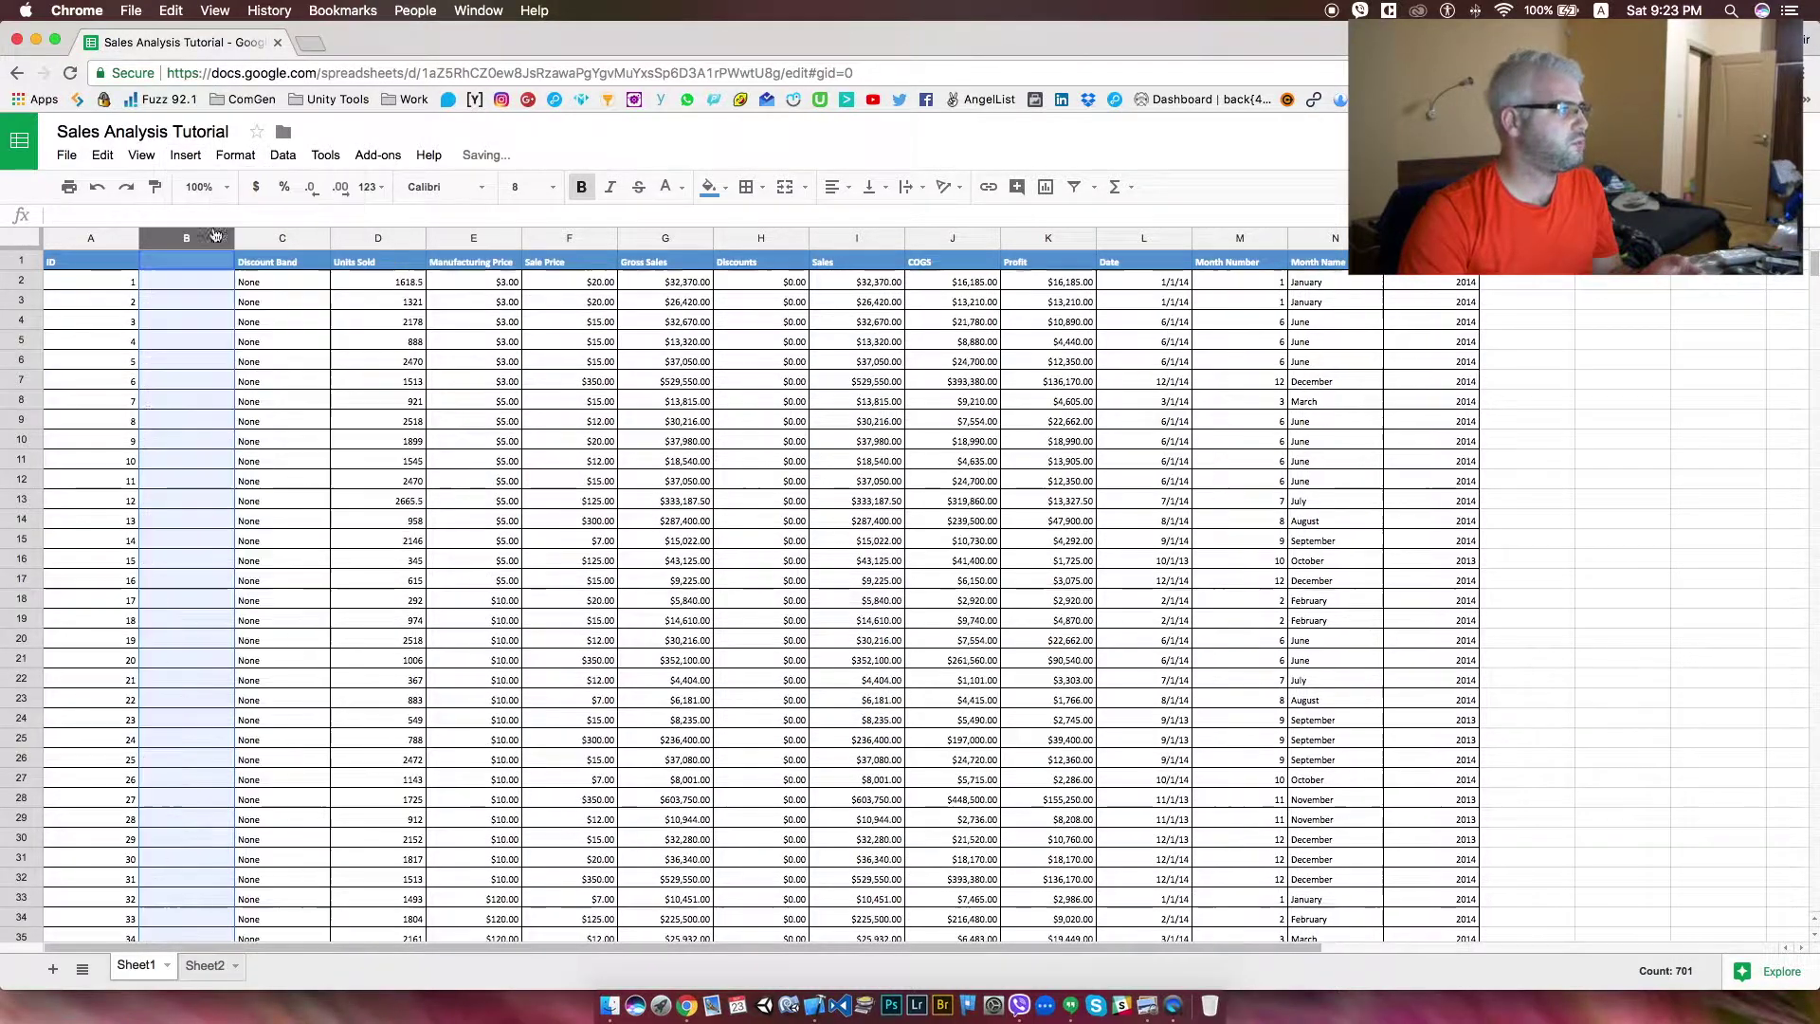
click(187, 259)
text(Cou)
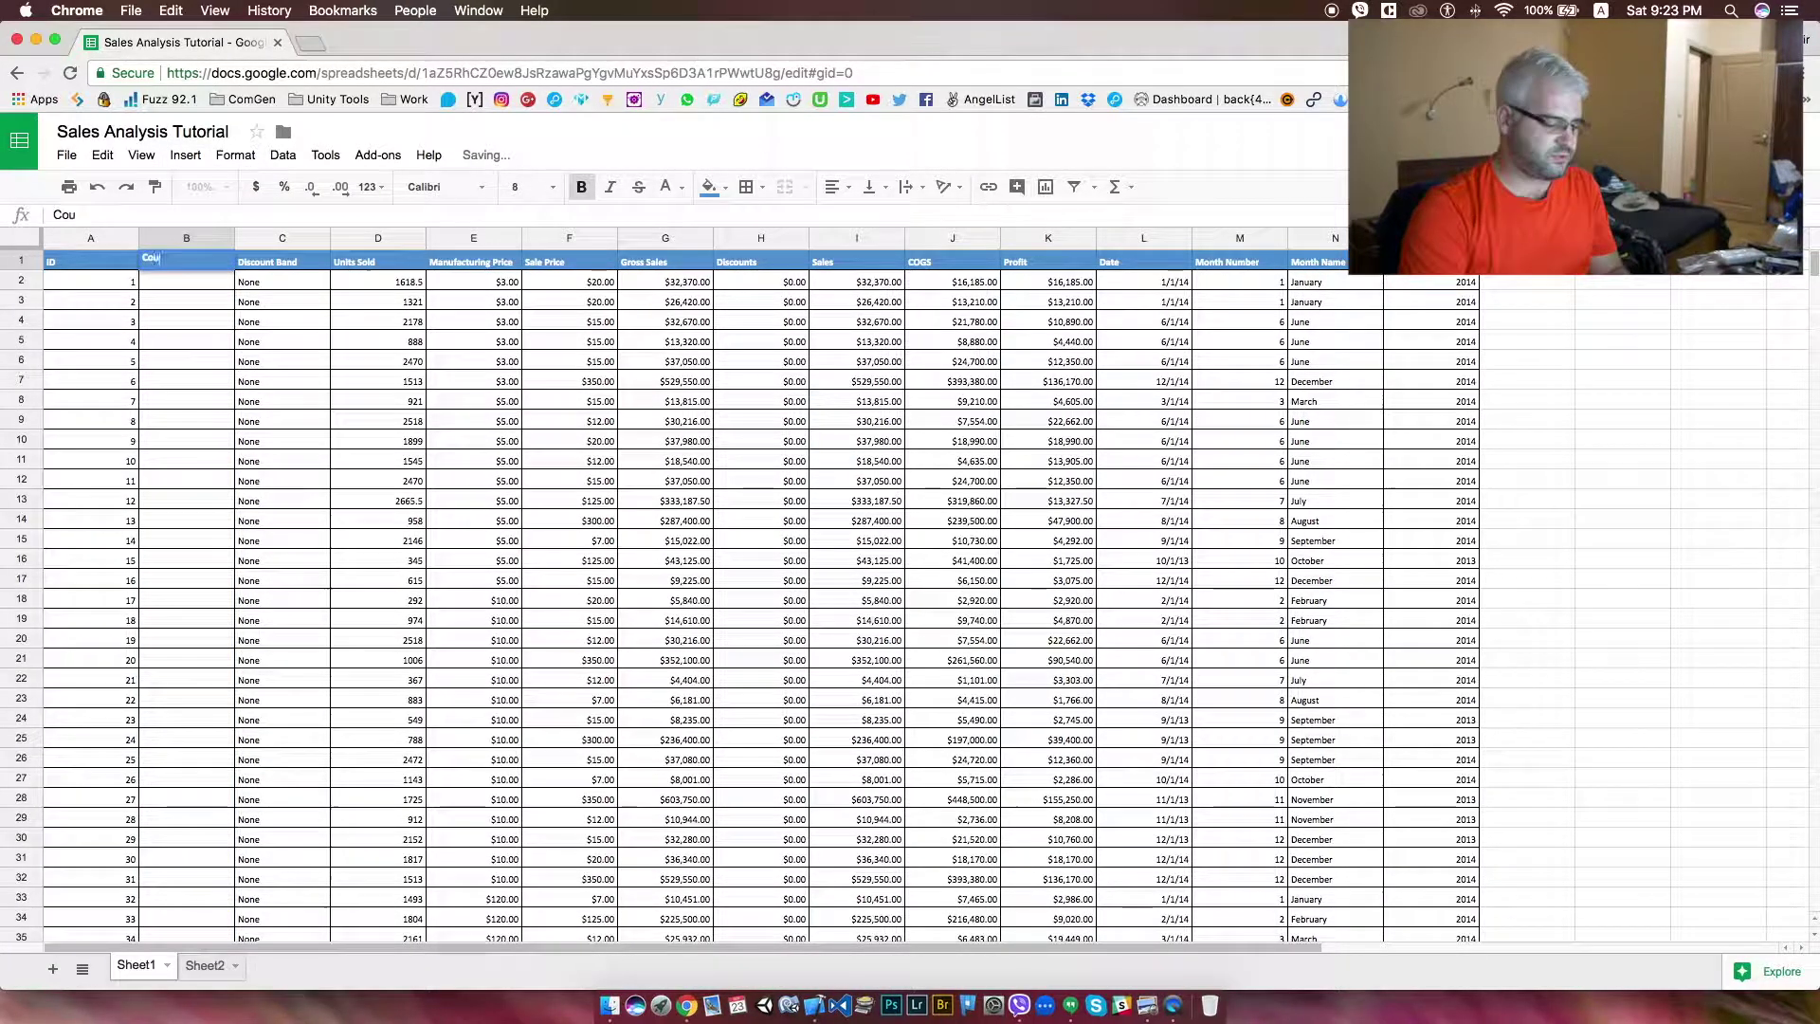
text(ntry)
key(Return)
text(=)
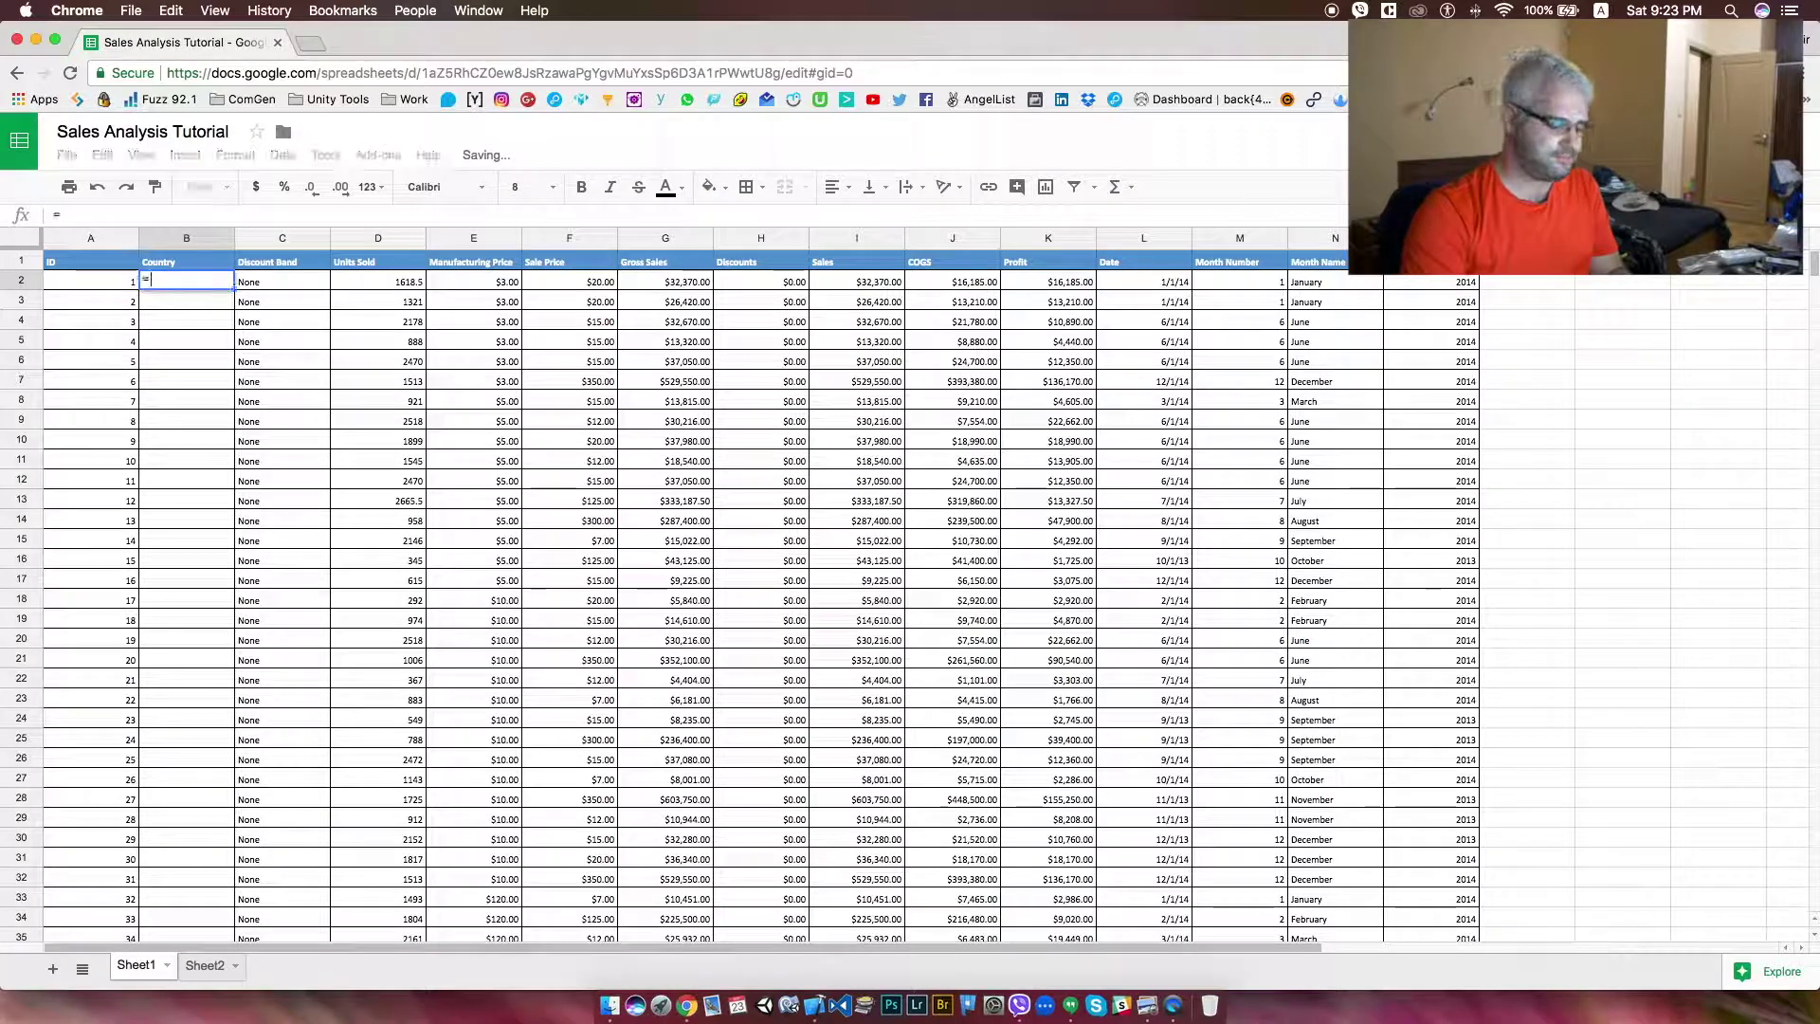
text(vloo)
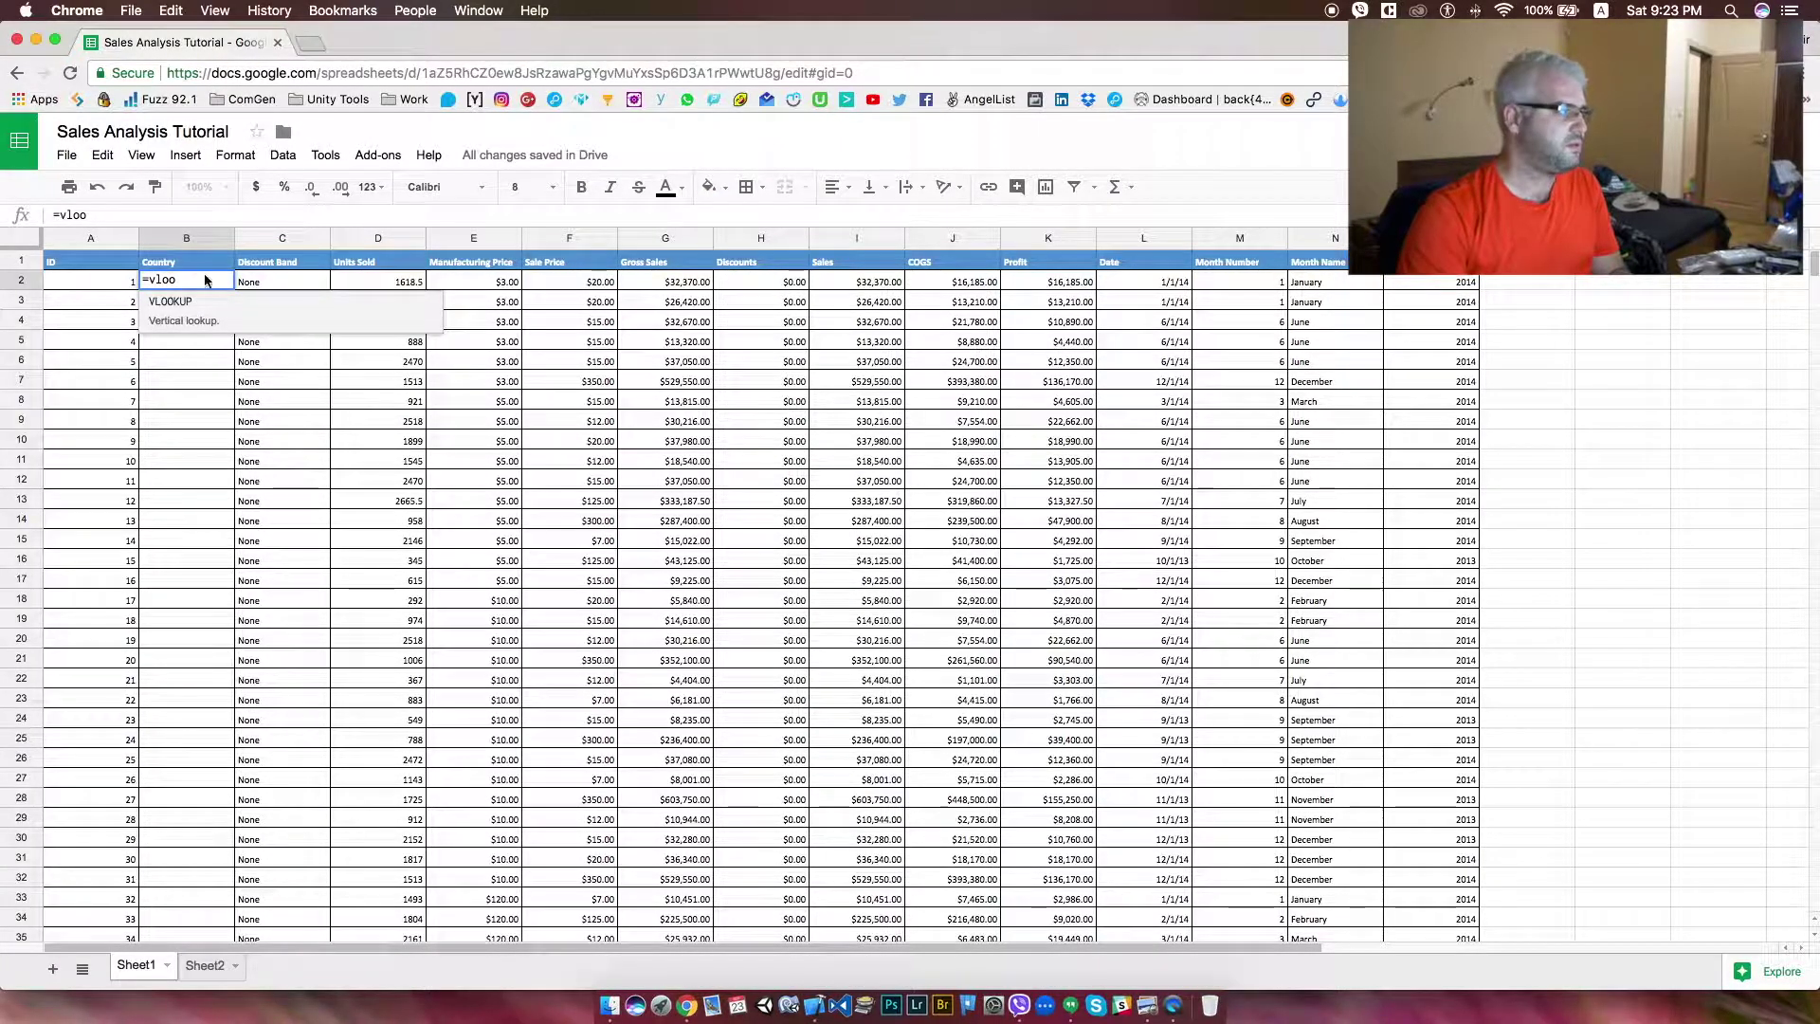
click(170, 303)
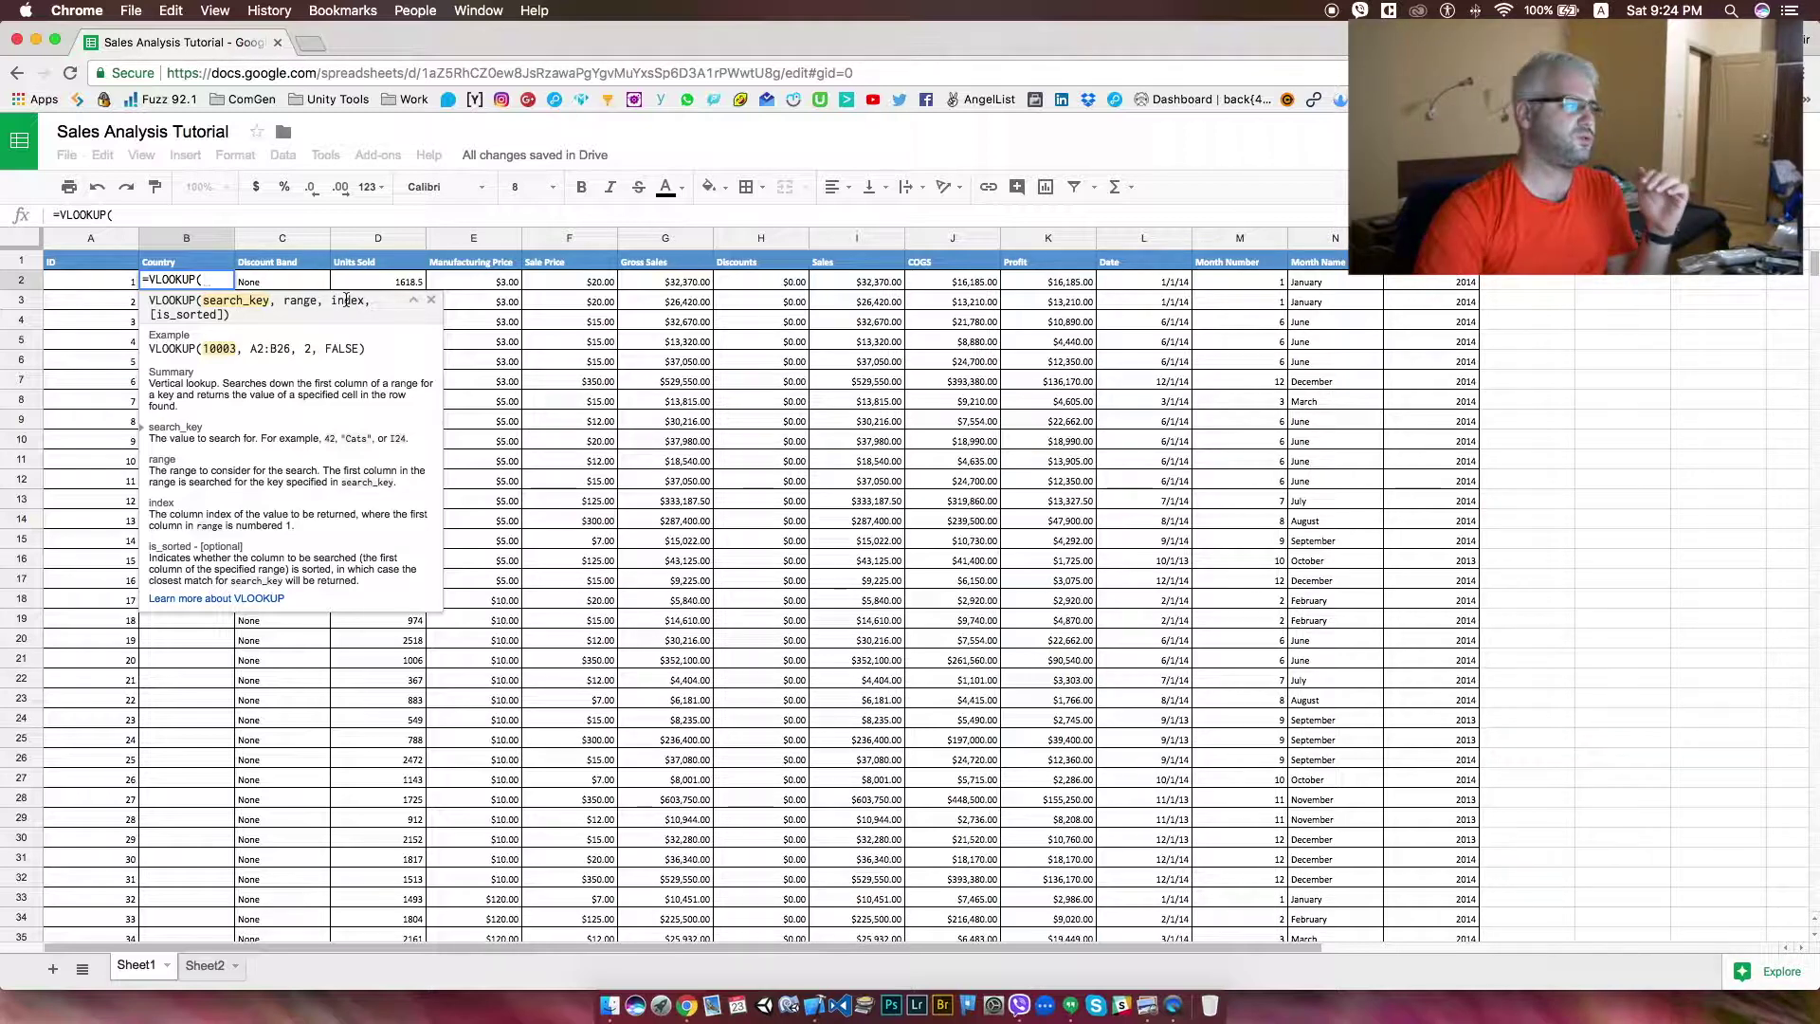
- Complete B2's formula as =VLOOKUP(A2,Sheet2!A:C,3,0), keyed on A2 with Sheet2 columns A:C
click(110, 283)
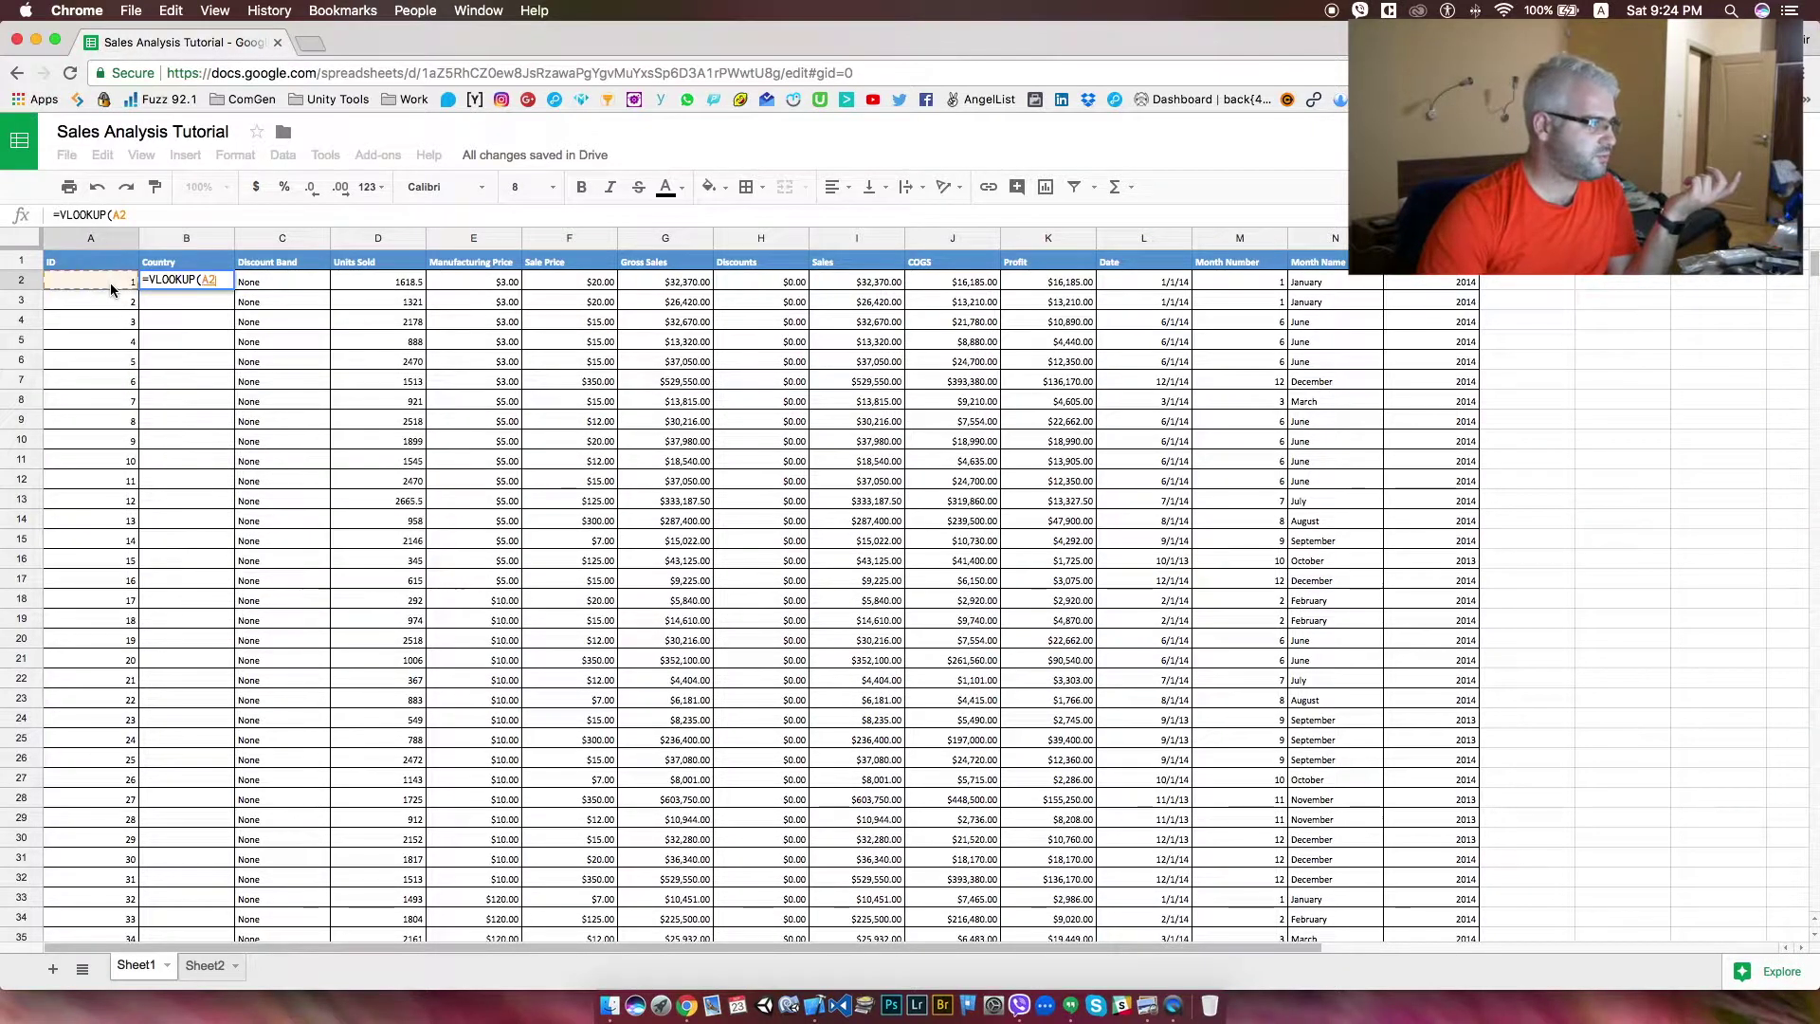
text(,)
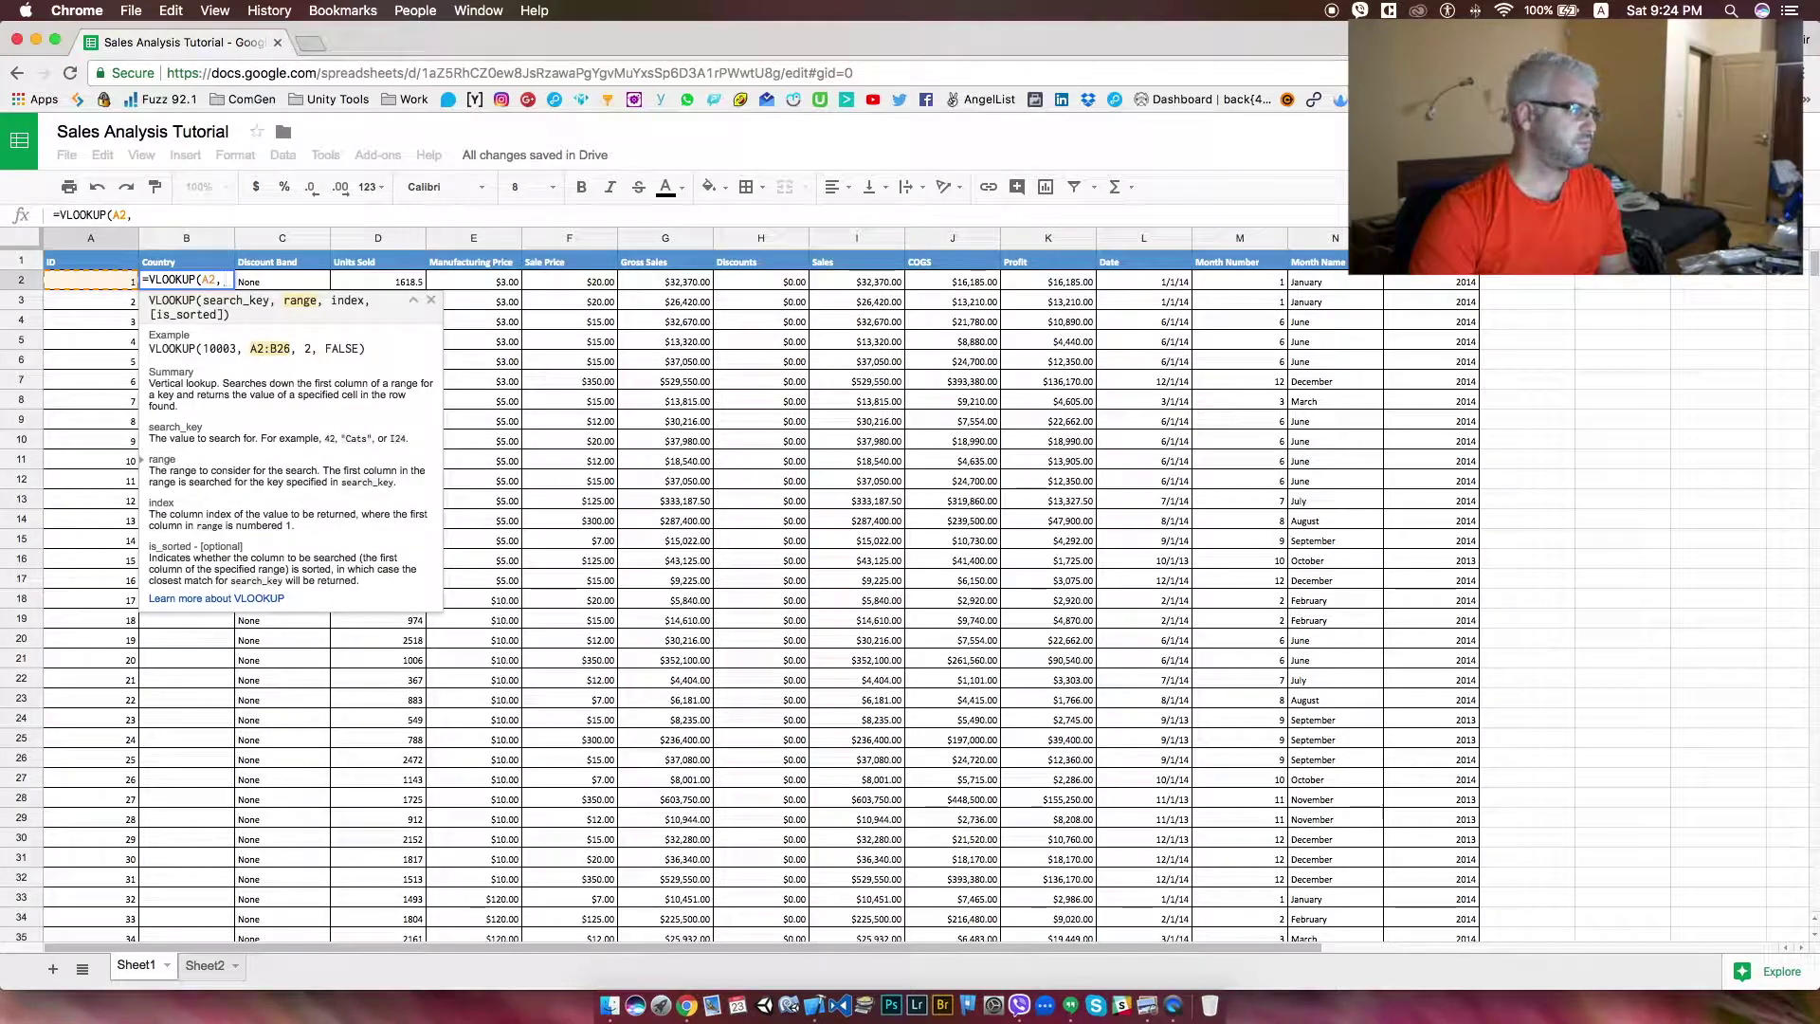
click(204, 964)
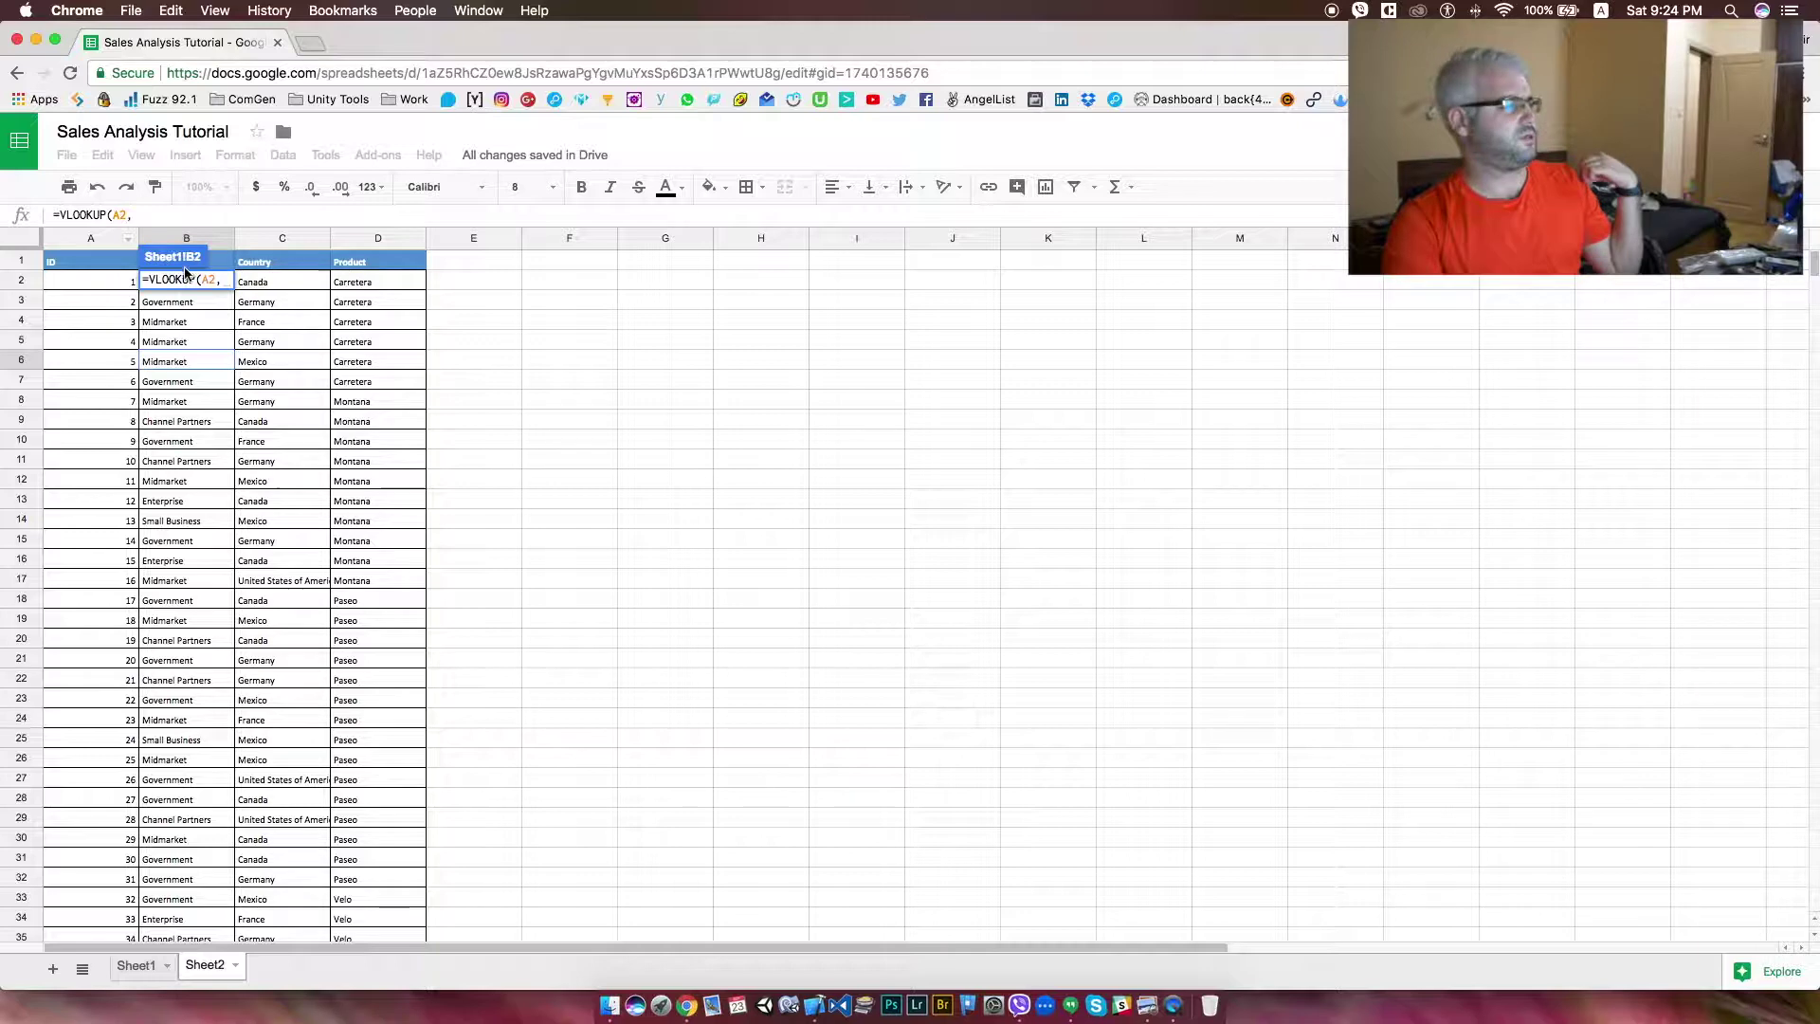
click(227, 279)
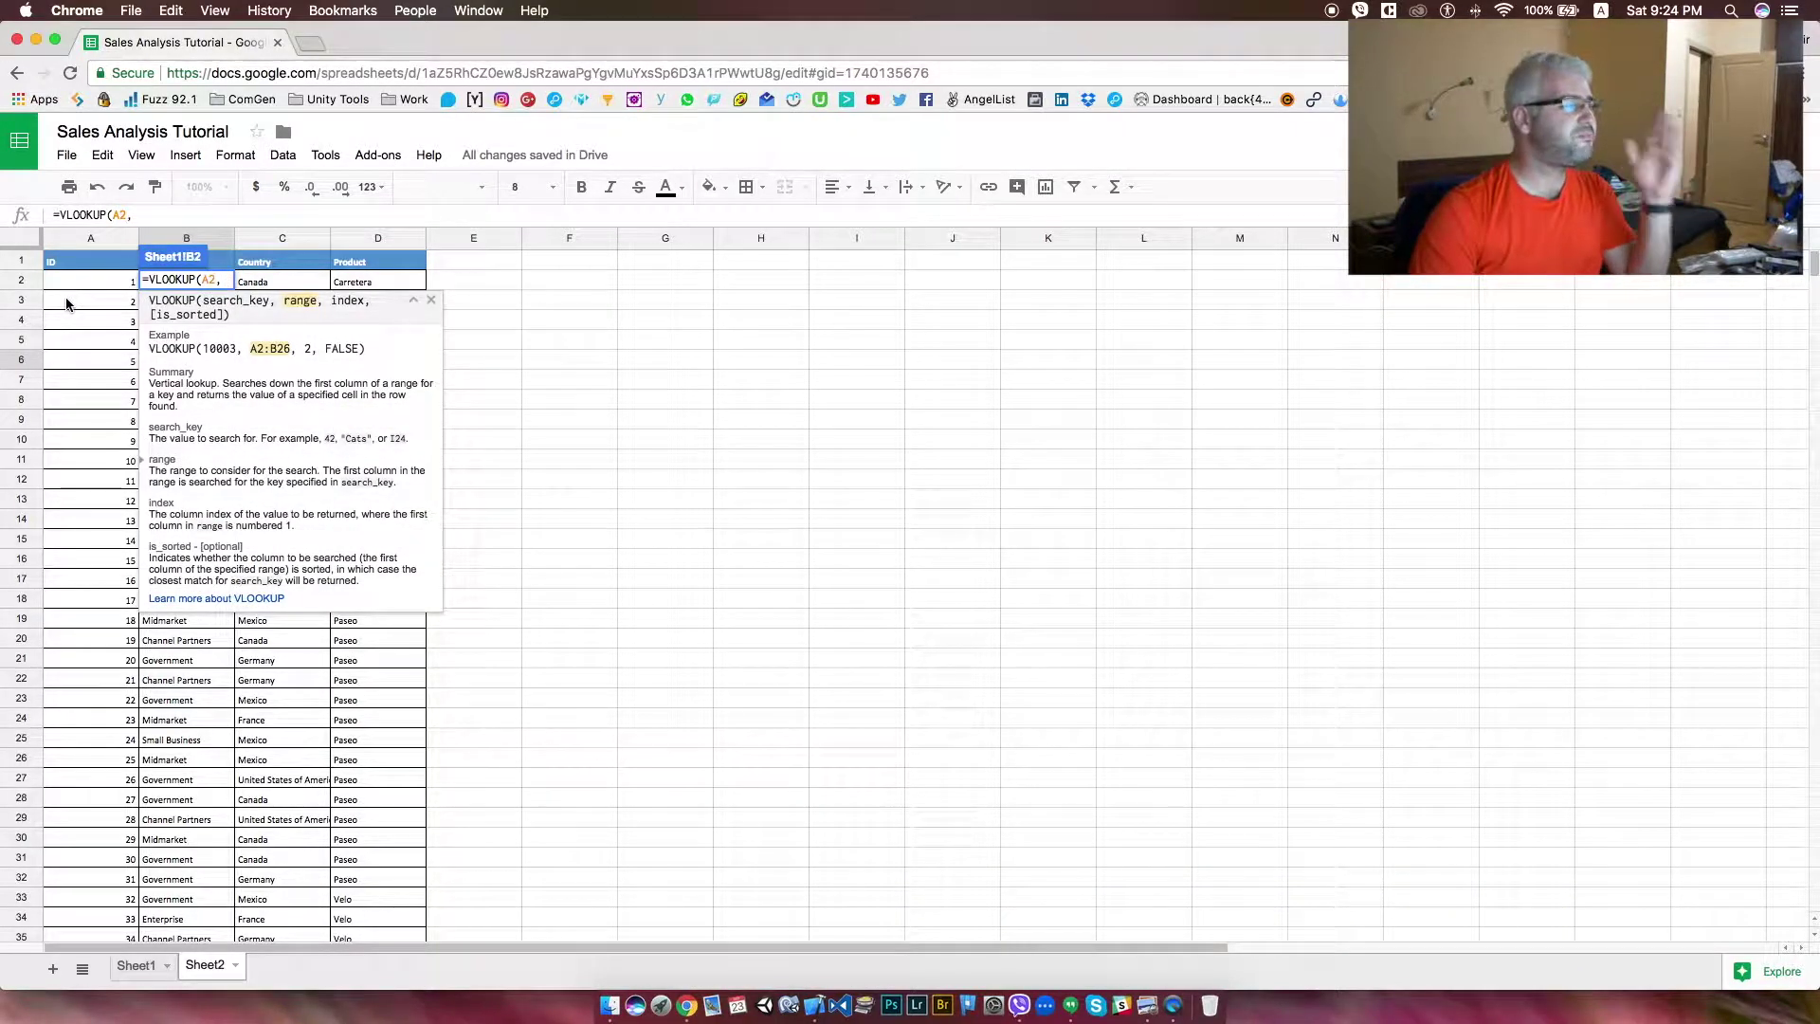
click(96, 239)
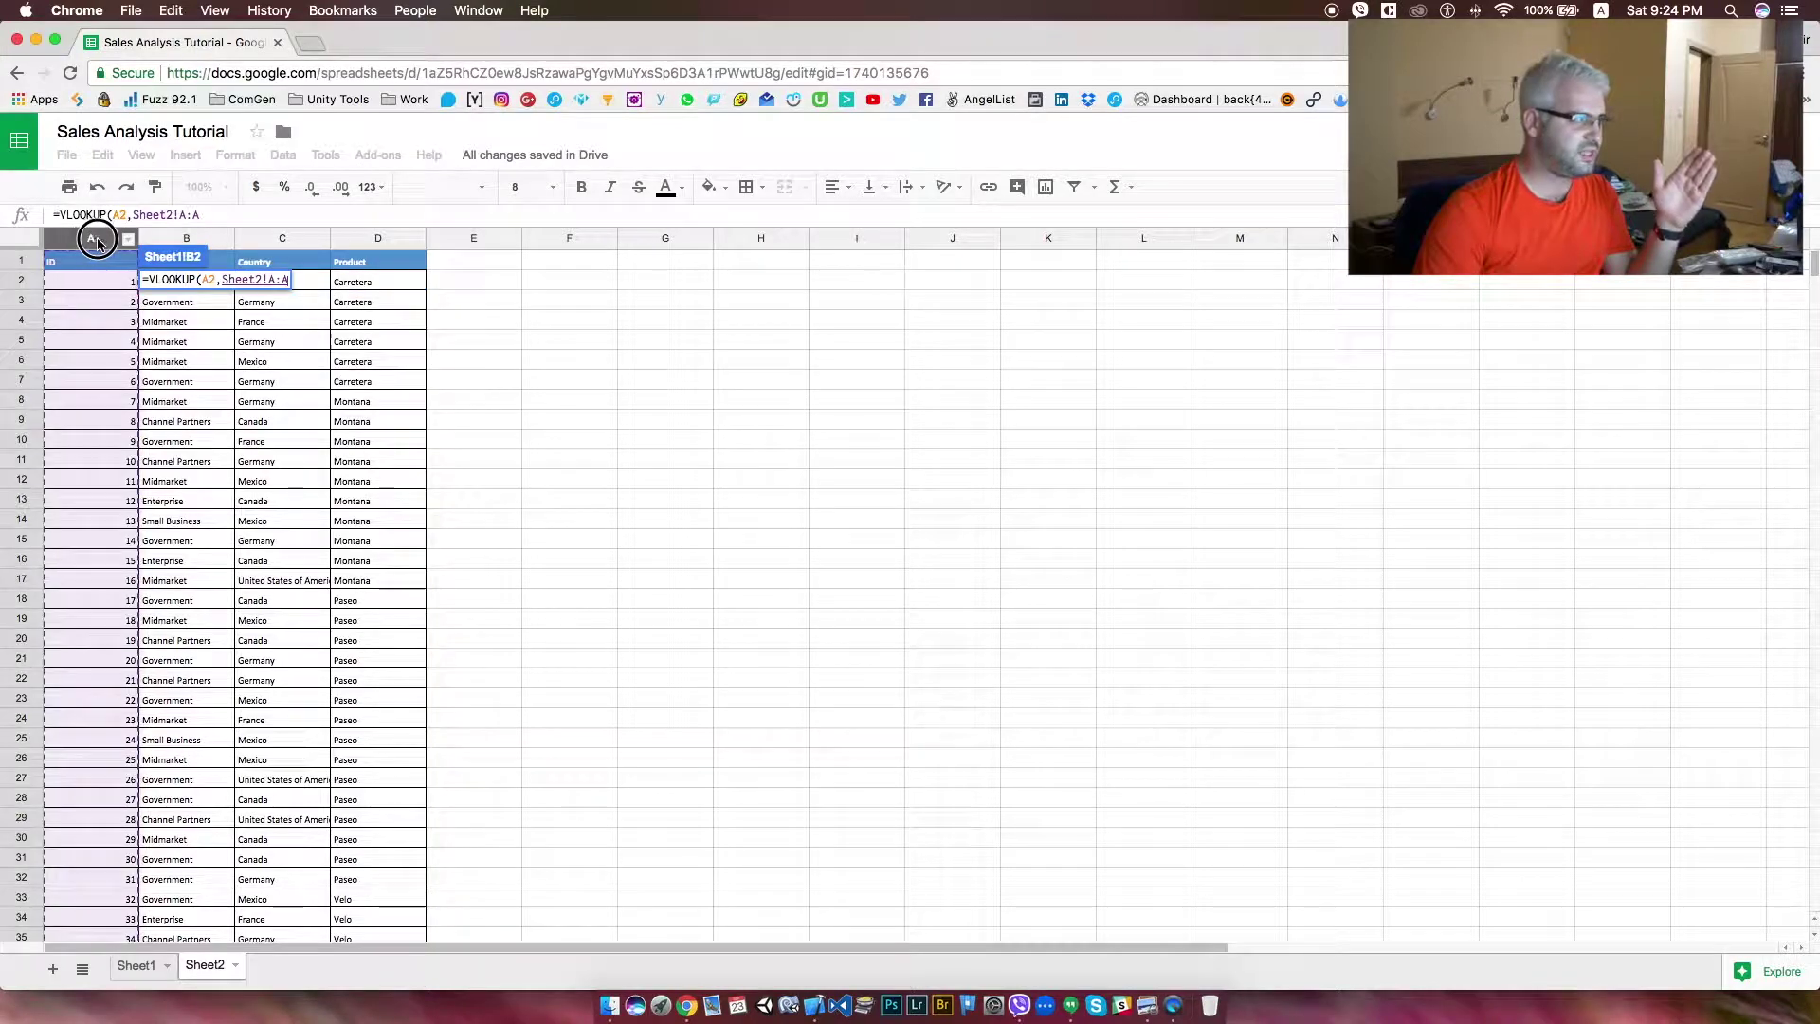
drag(96, 239, 167, 238)
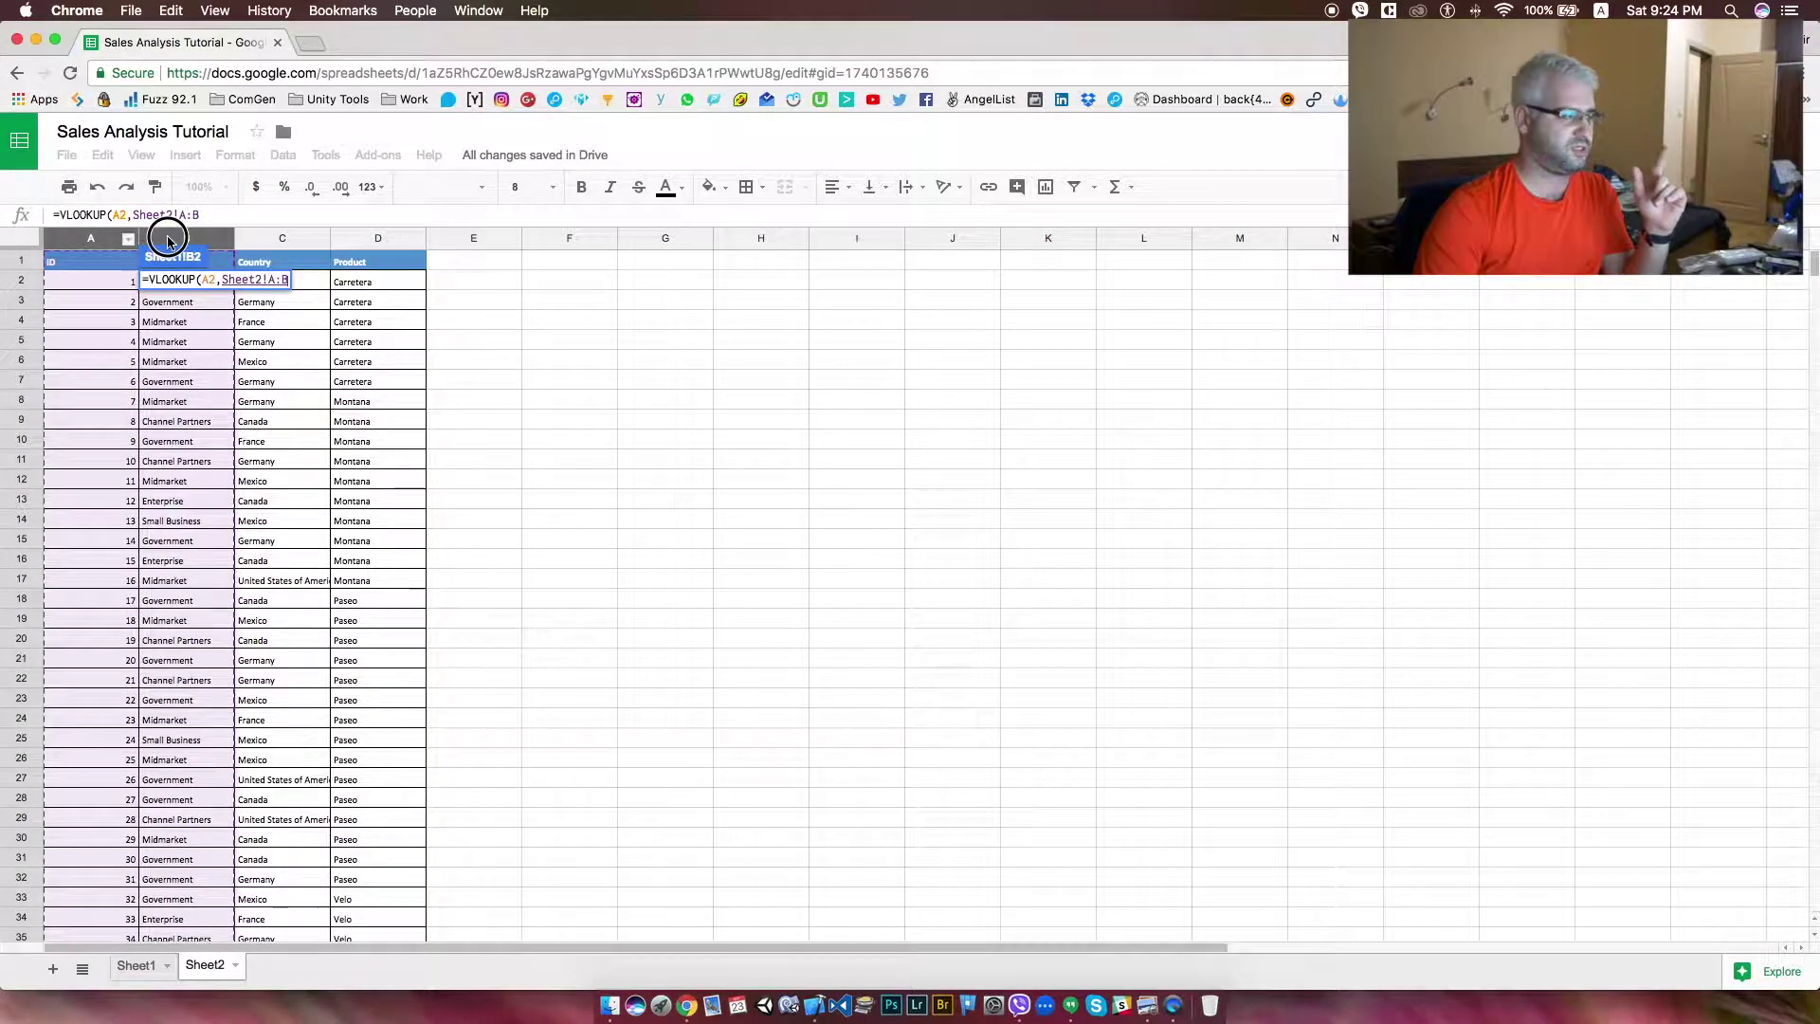
drag(168, 239, 284, 239)
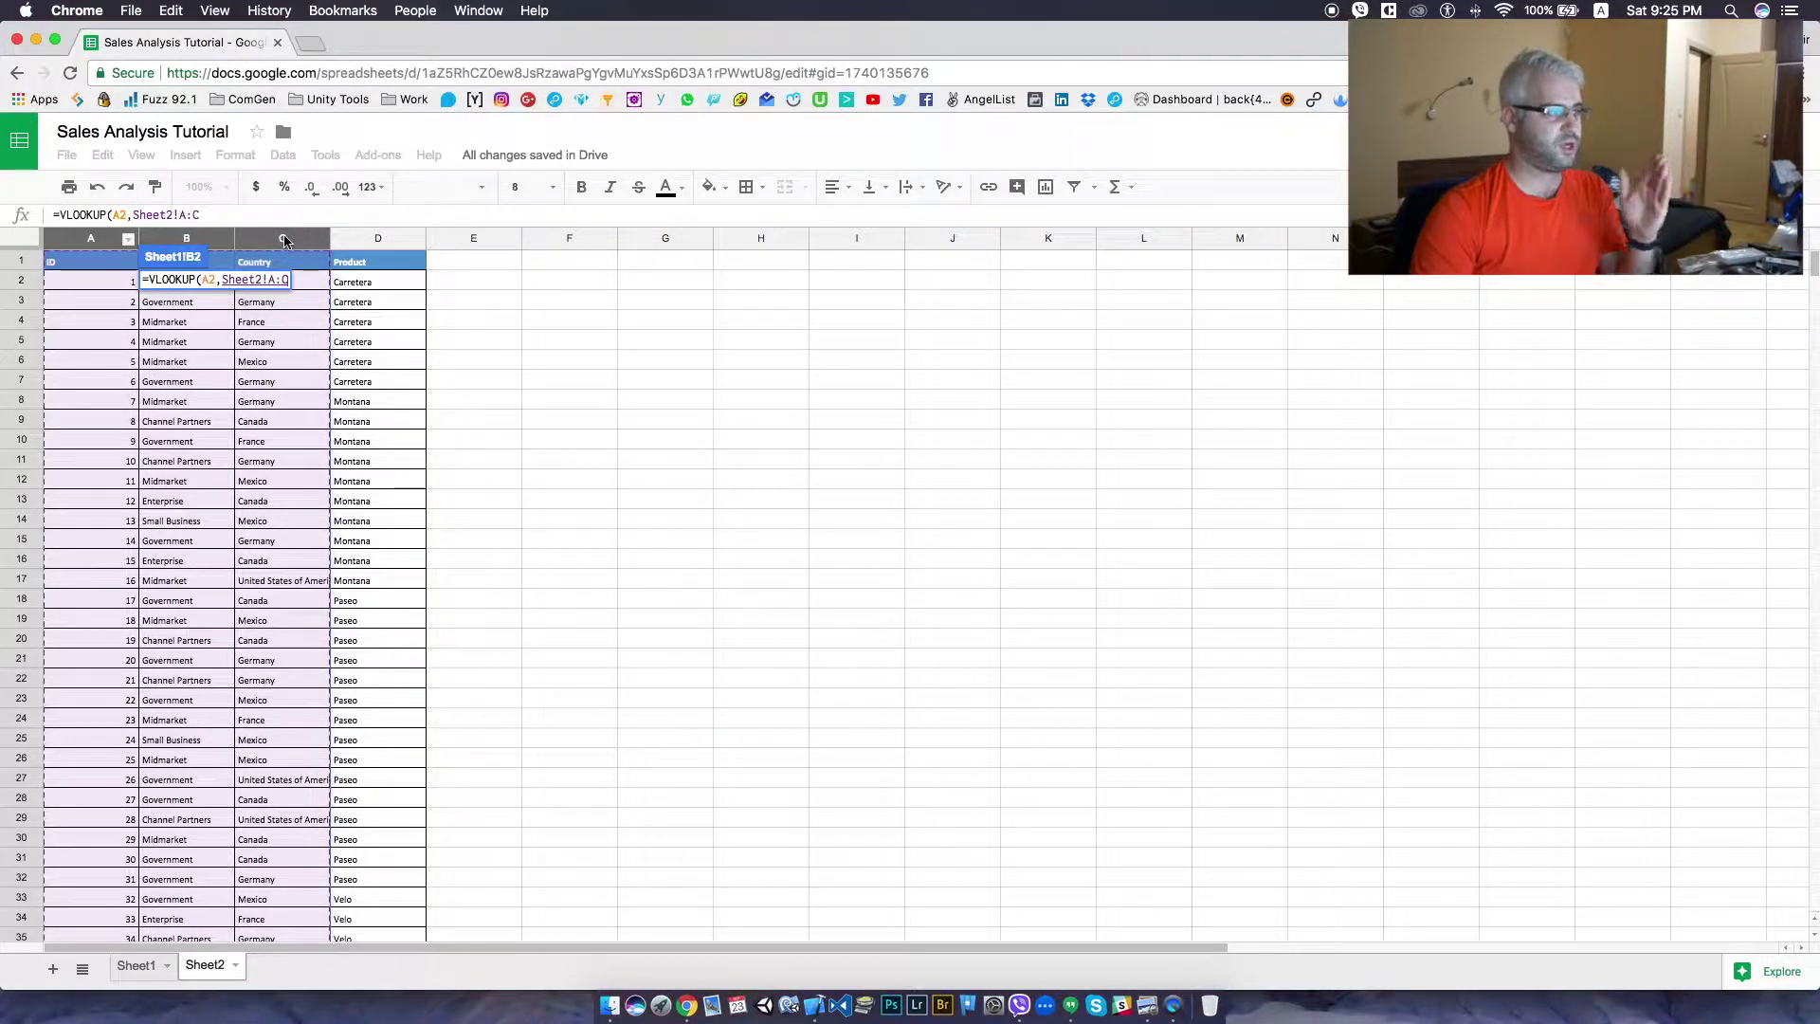
text(,)
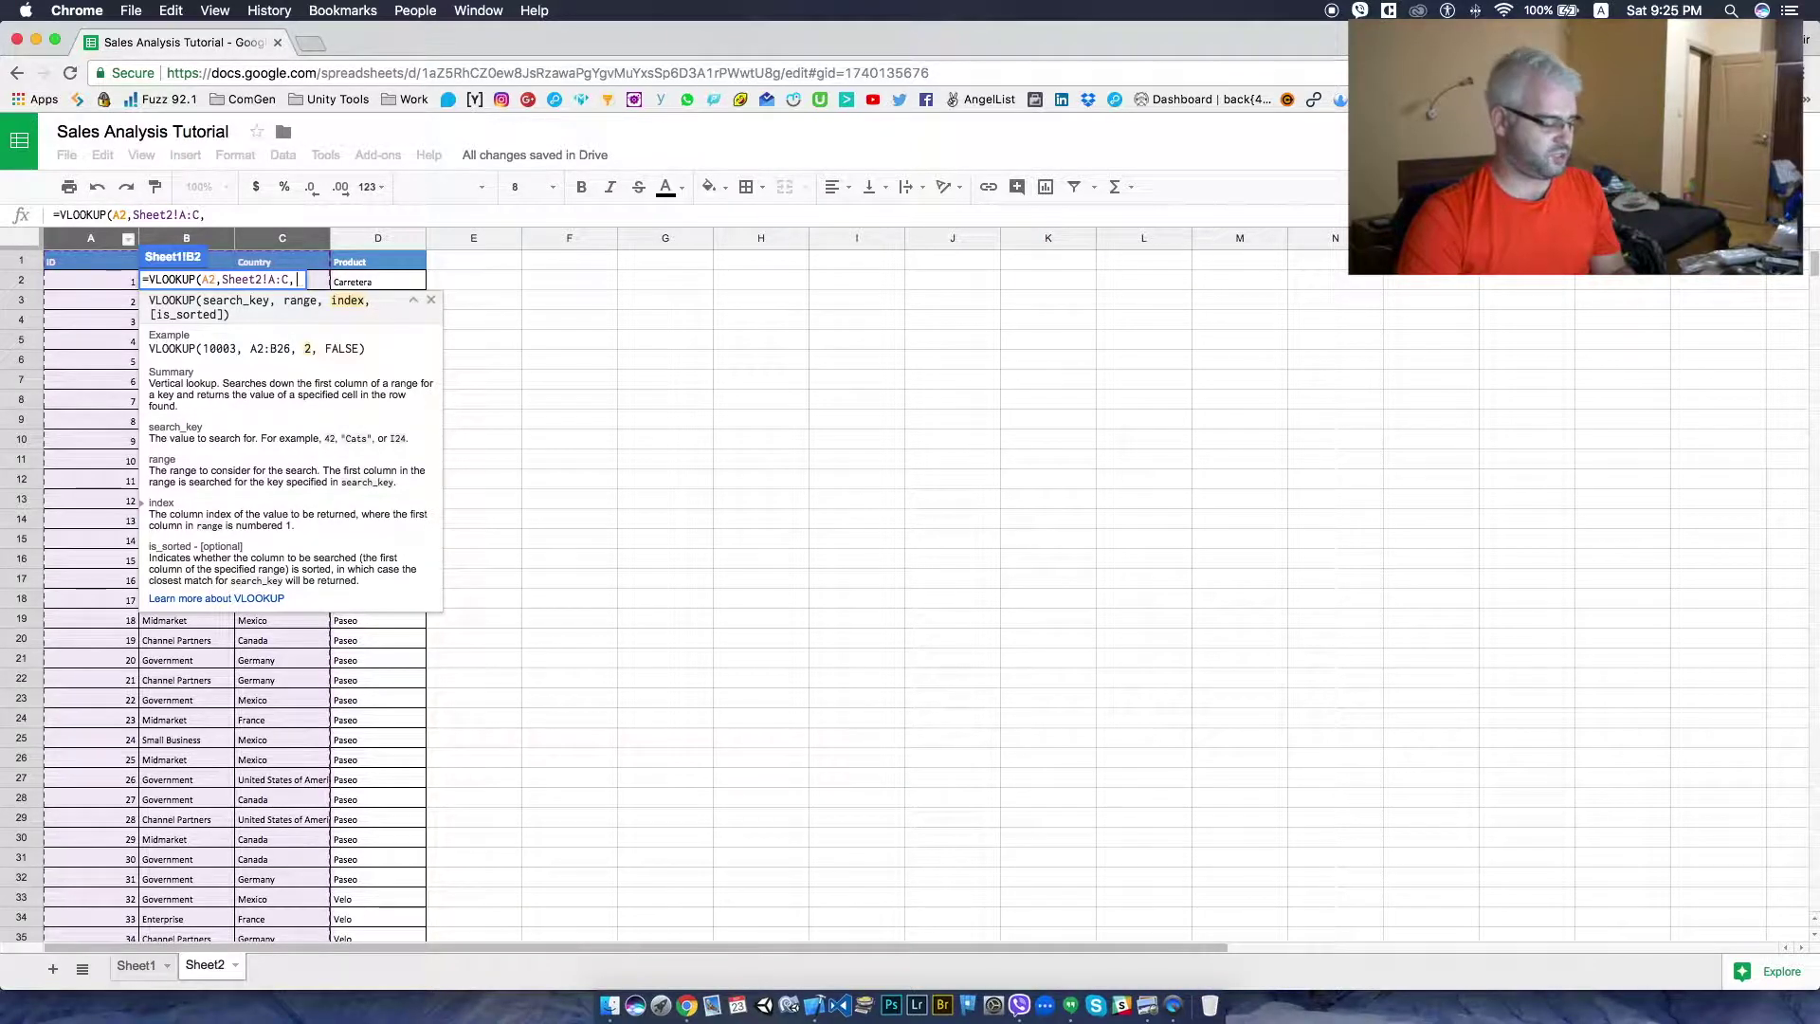
text(3)
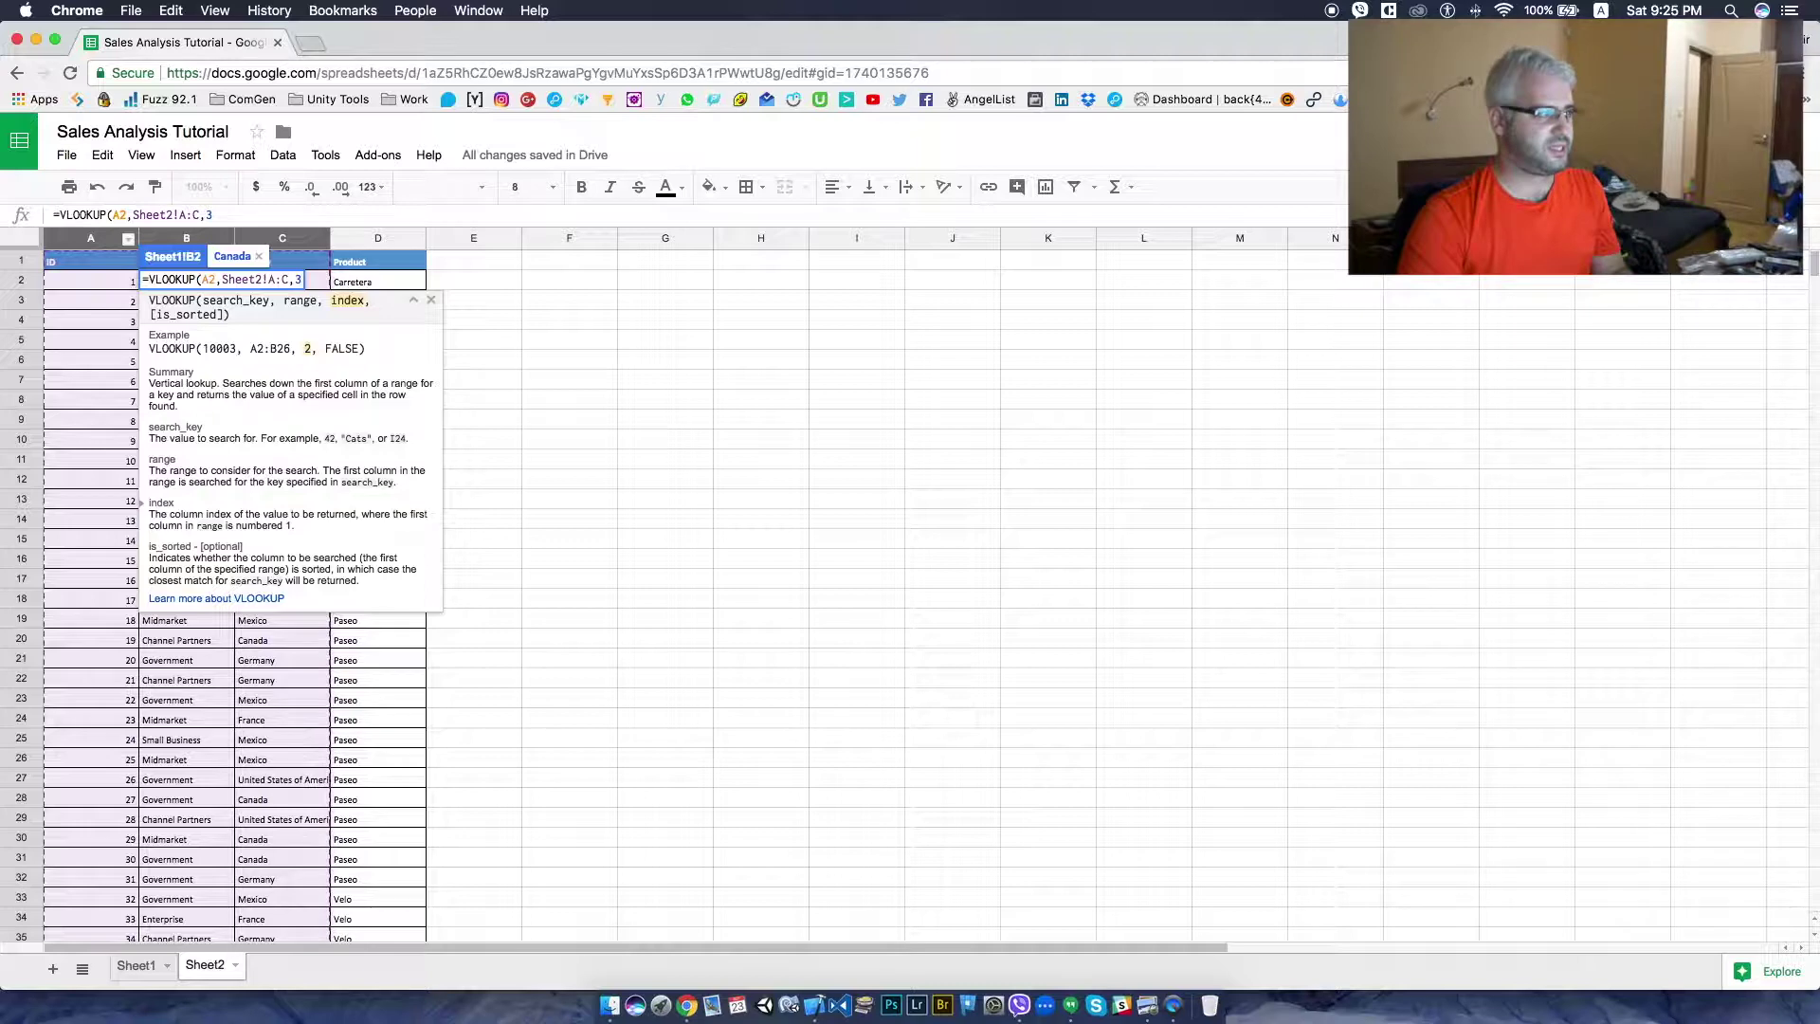
text(,0)
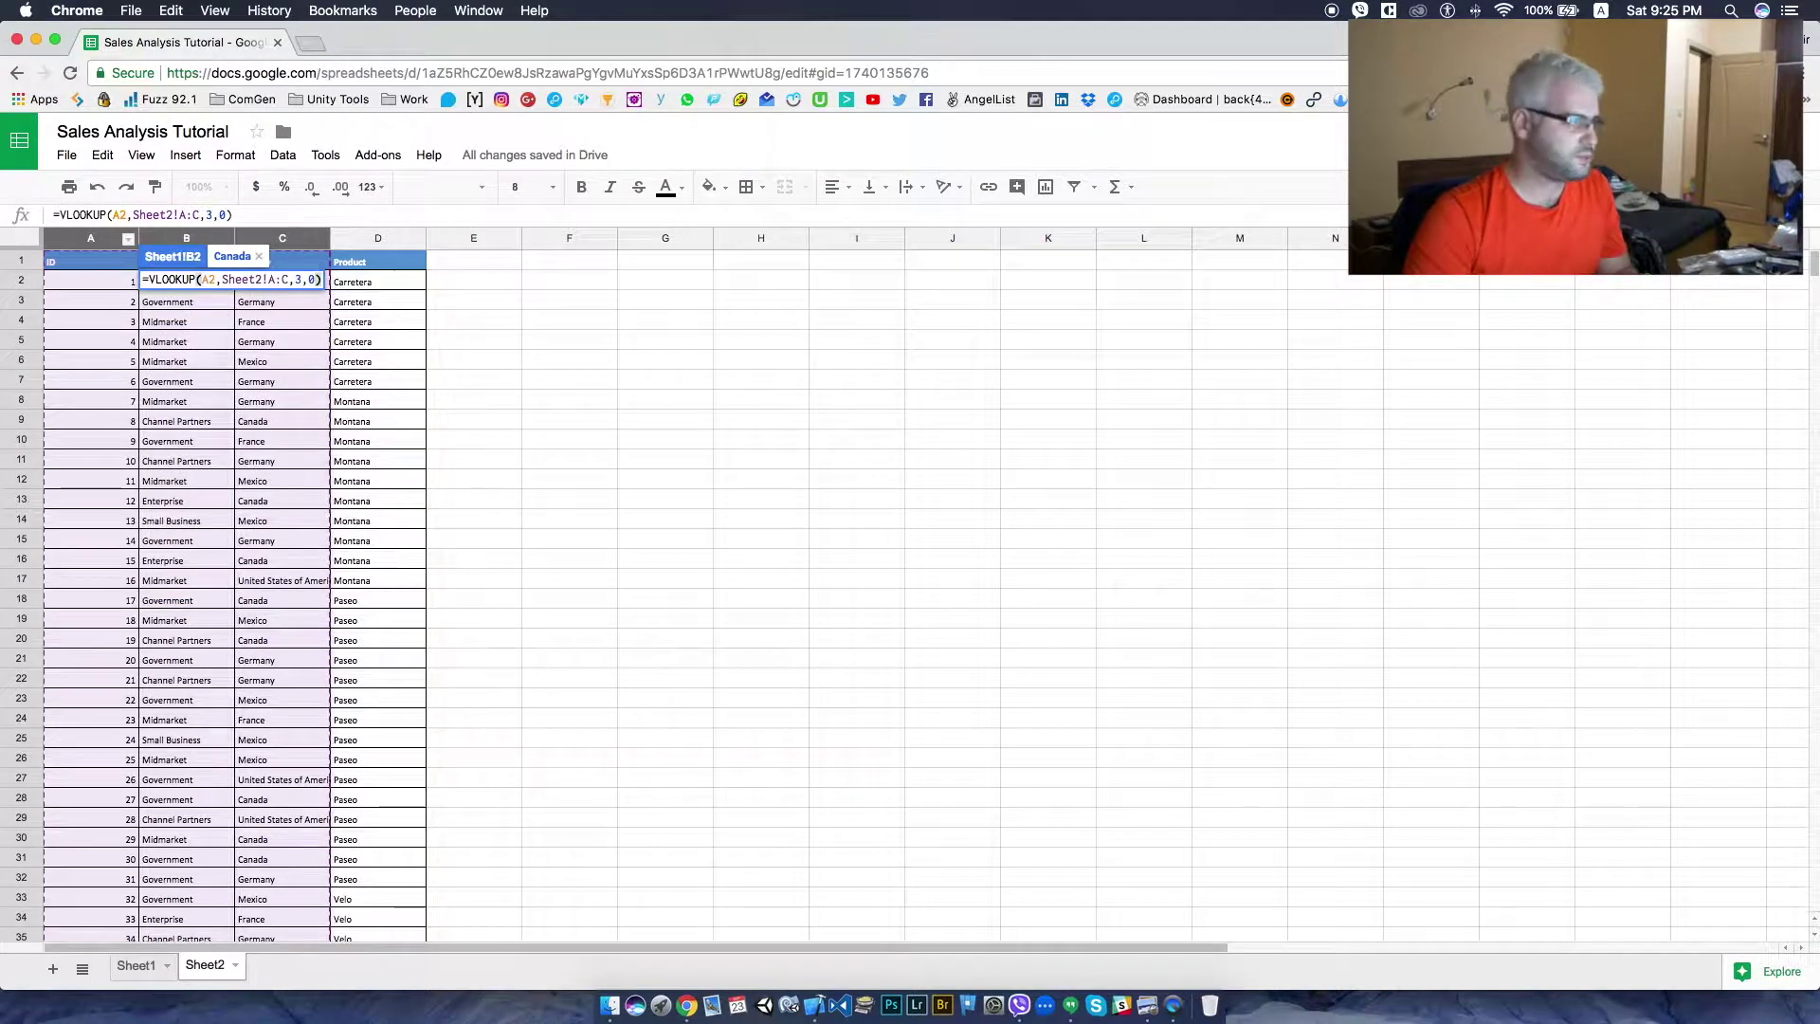
key(Return)
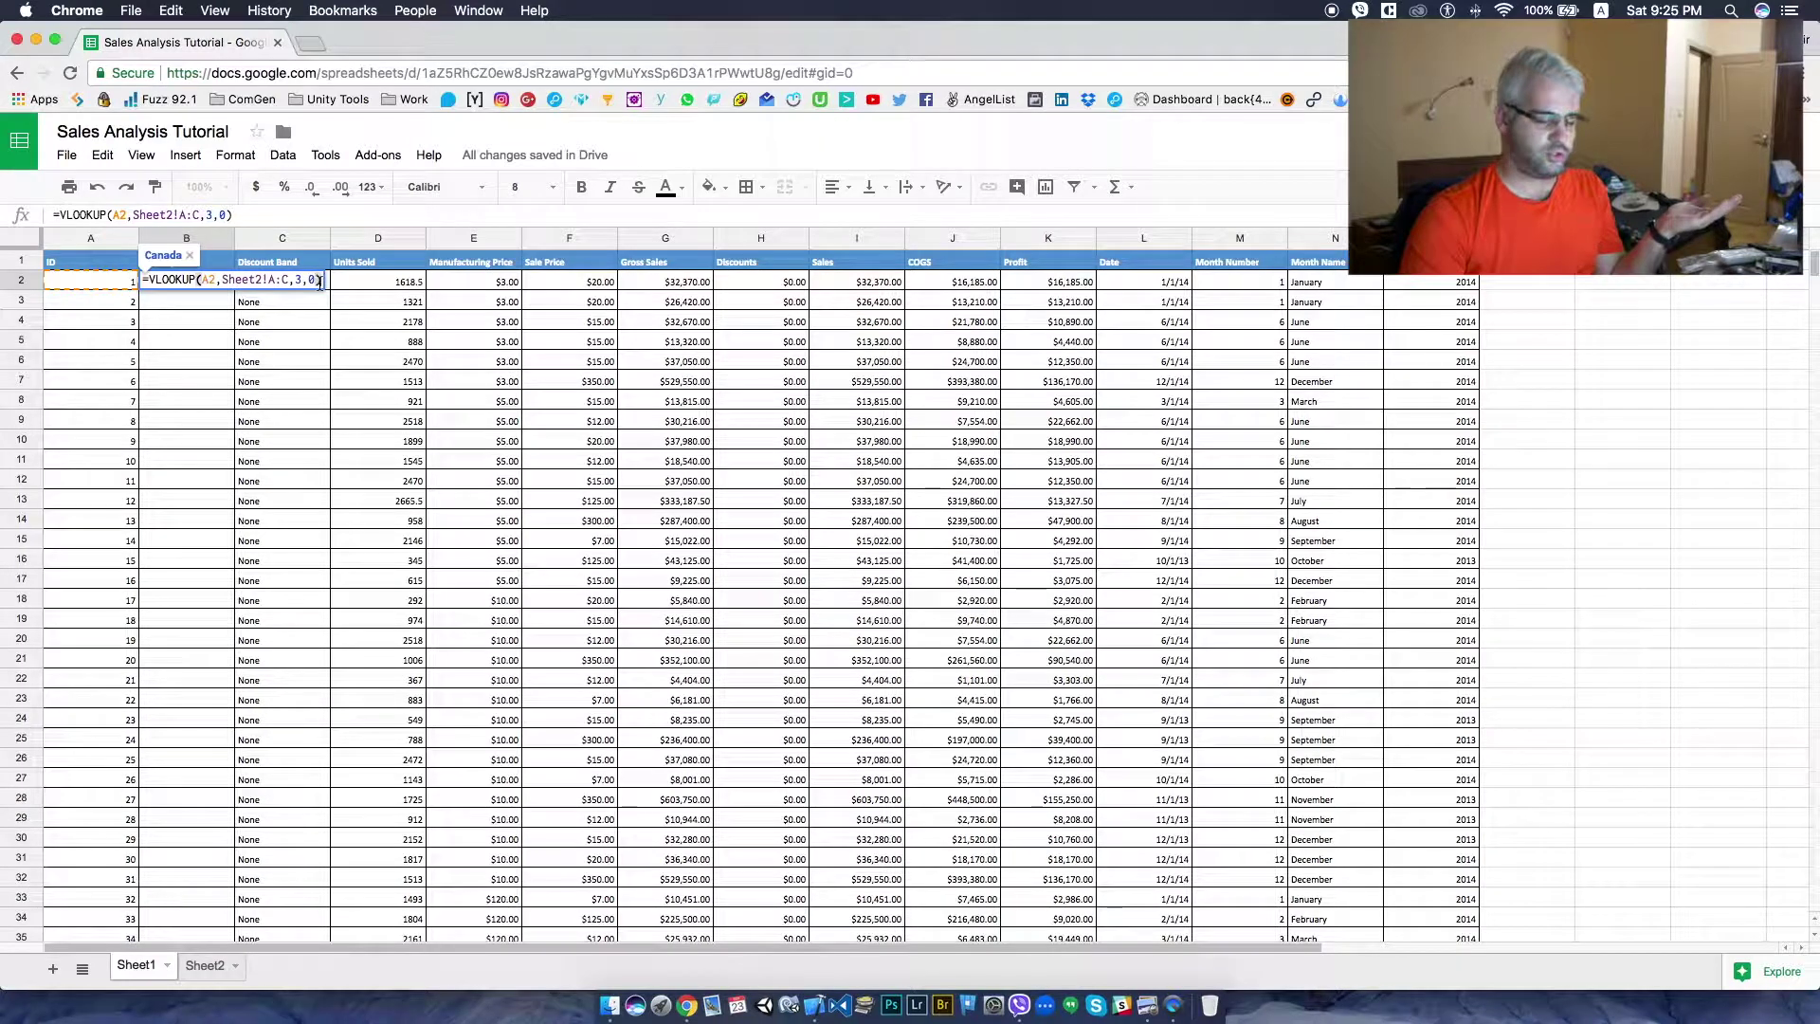
- Commit the VLOOKUP in B2 and fill it down the whole Country column
key(Return)
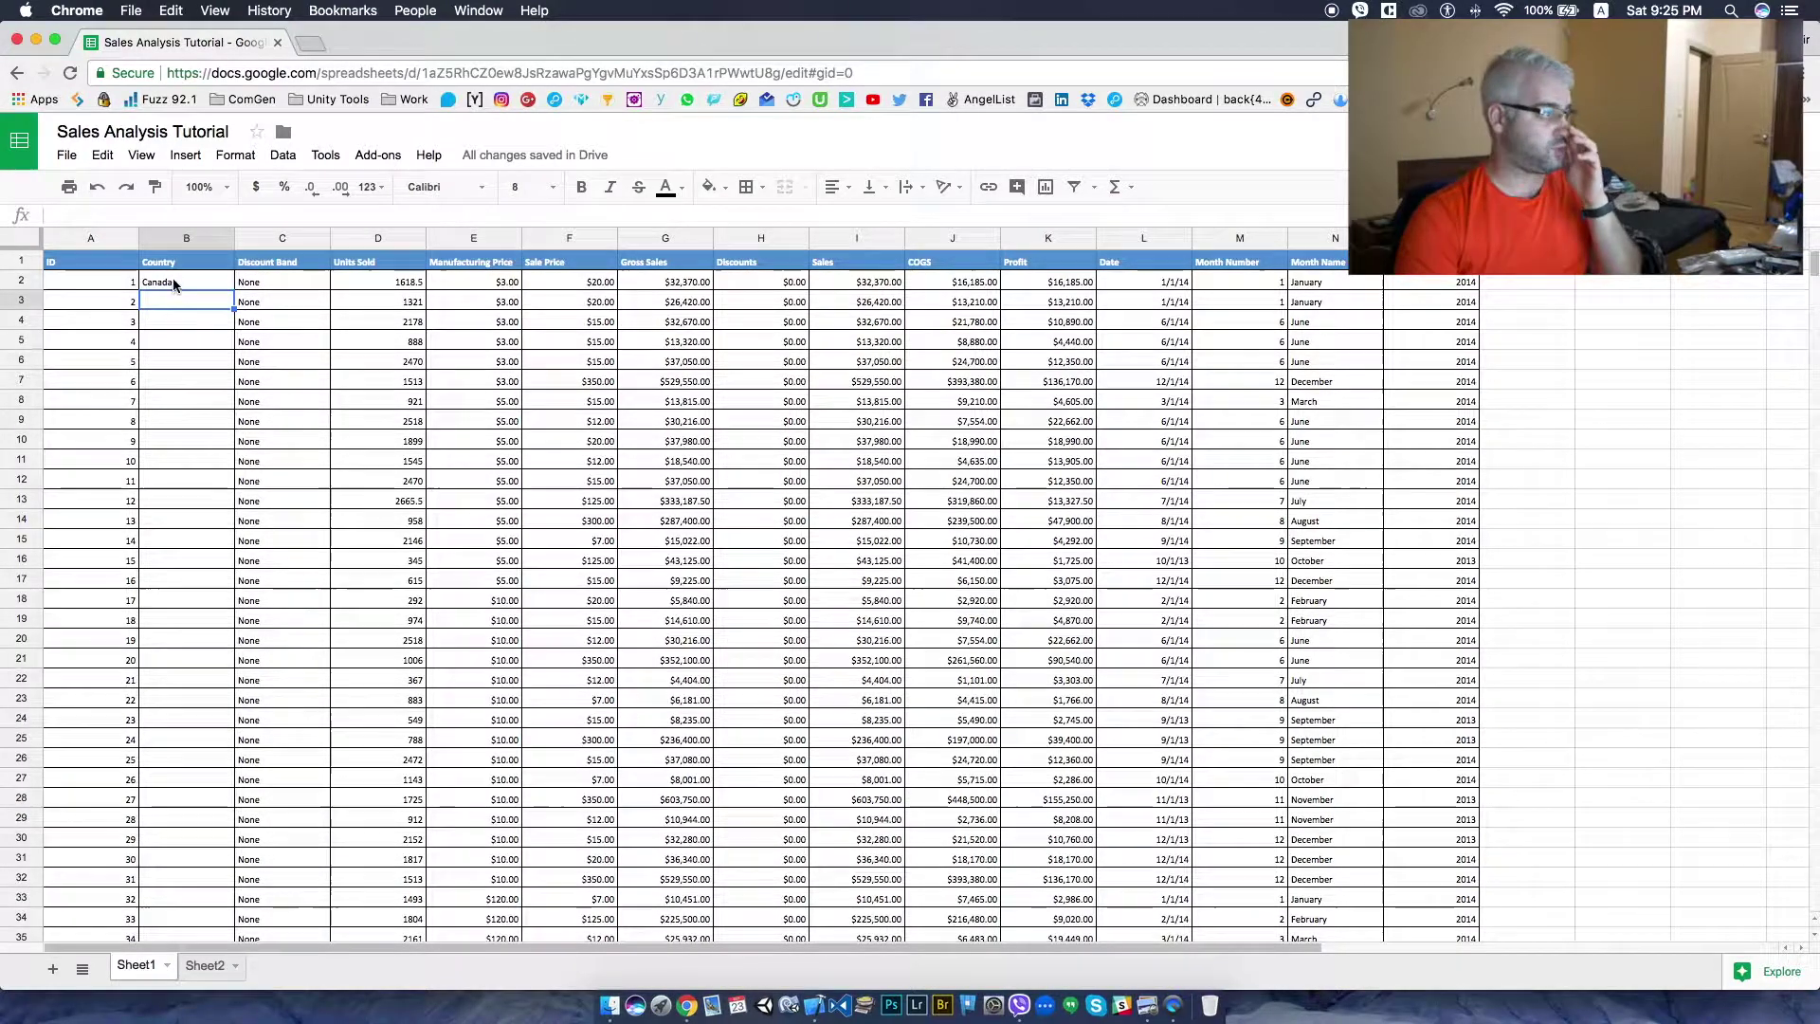
click(172, 280)
double_click(233, 288)
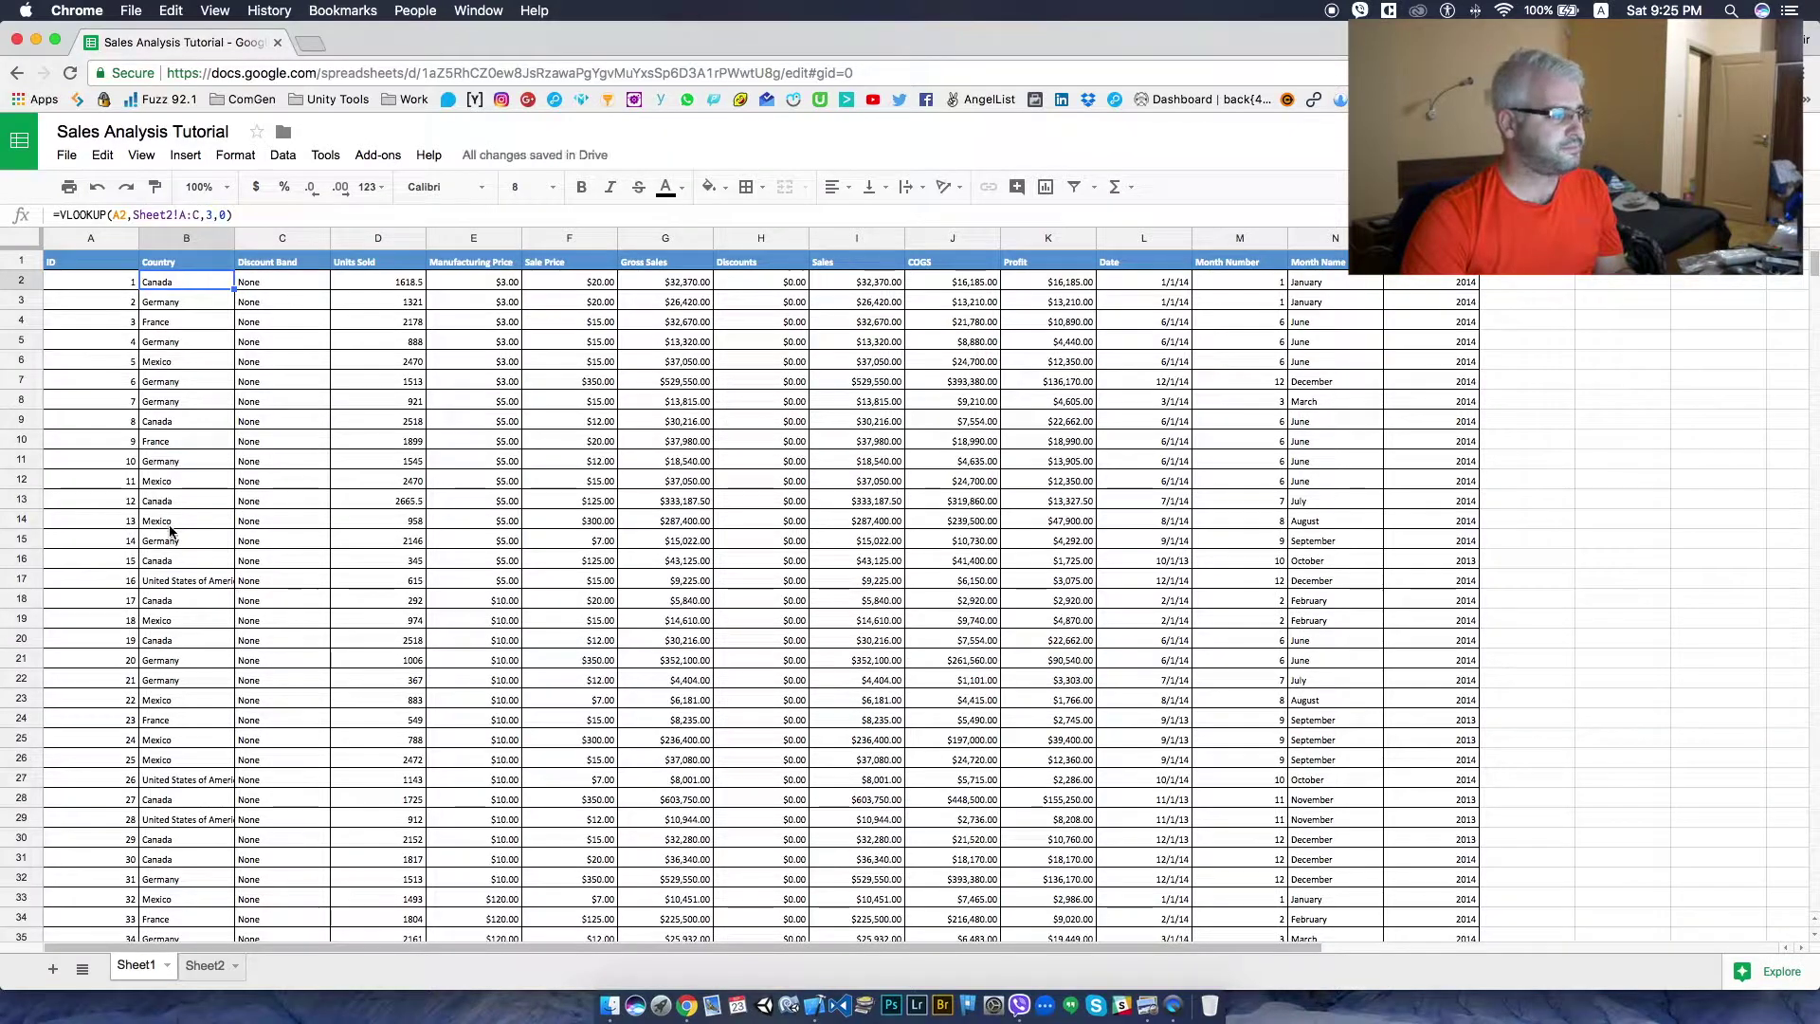
scroll(171, 527, down, 5)
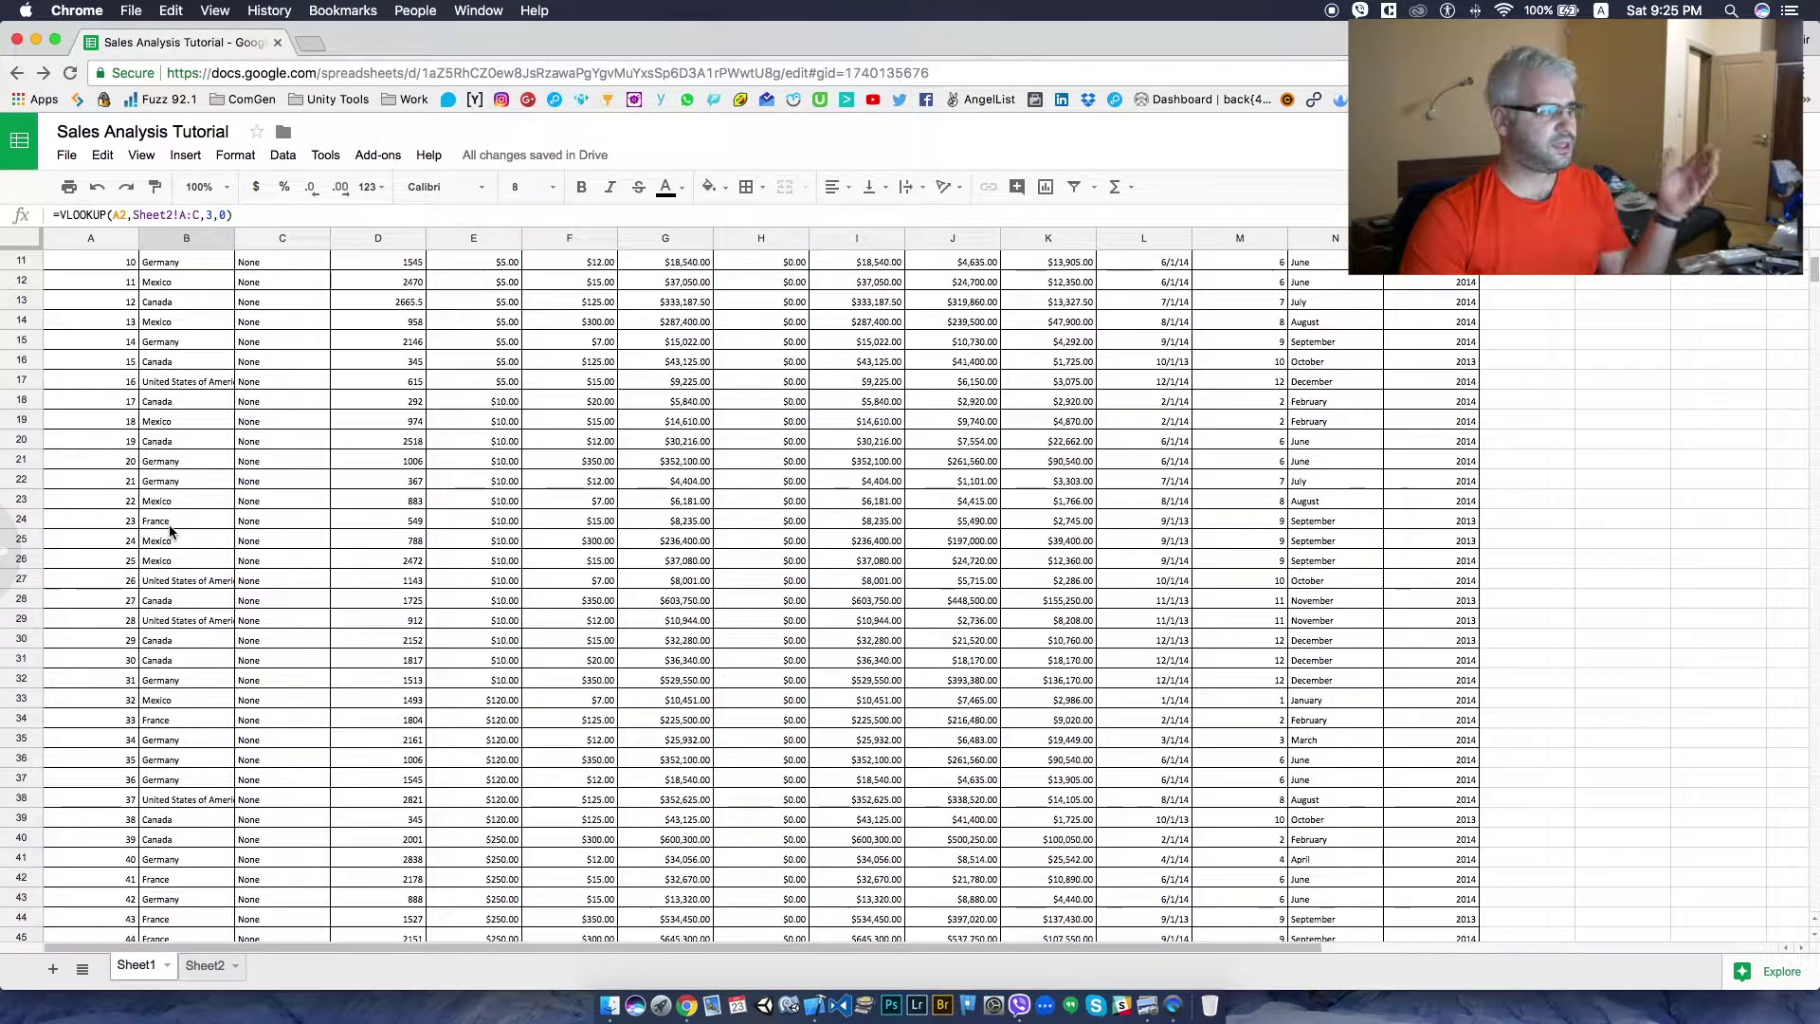
- Return to the top of Sheet1 and start selecting the sales table from A1
key(alt+Down)
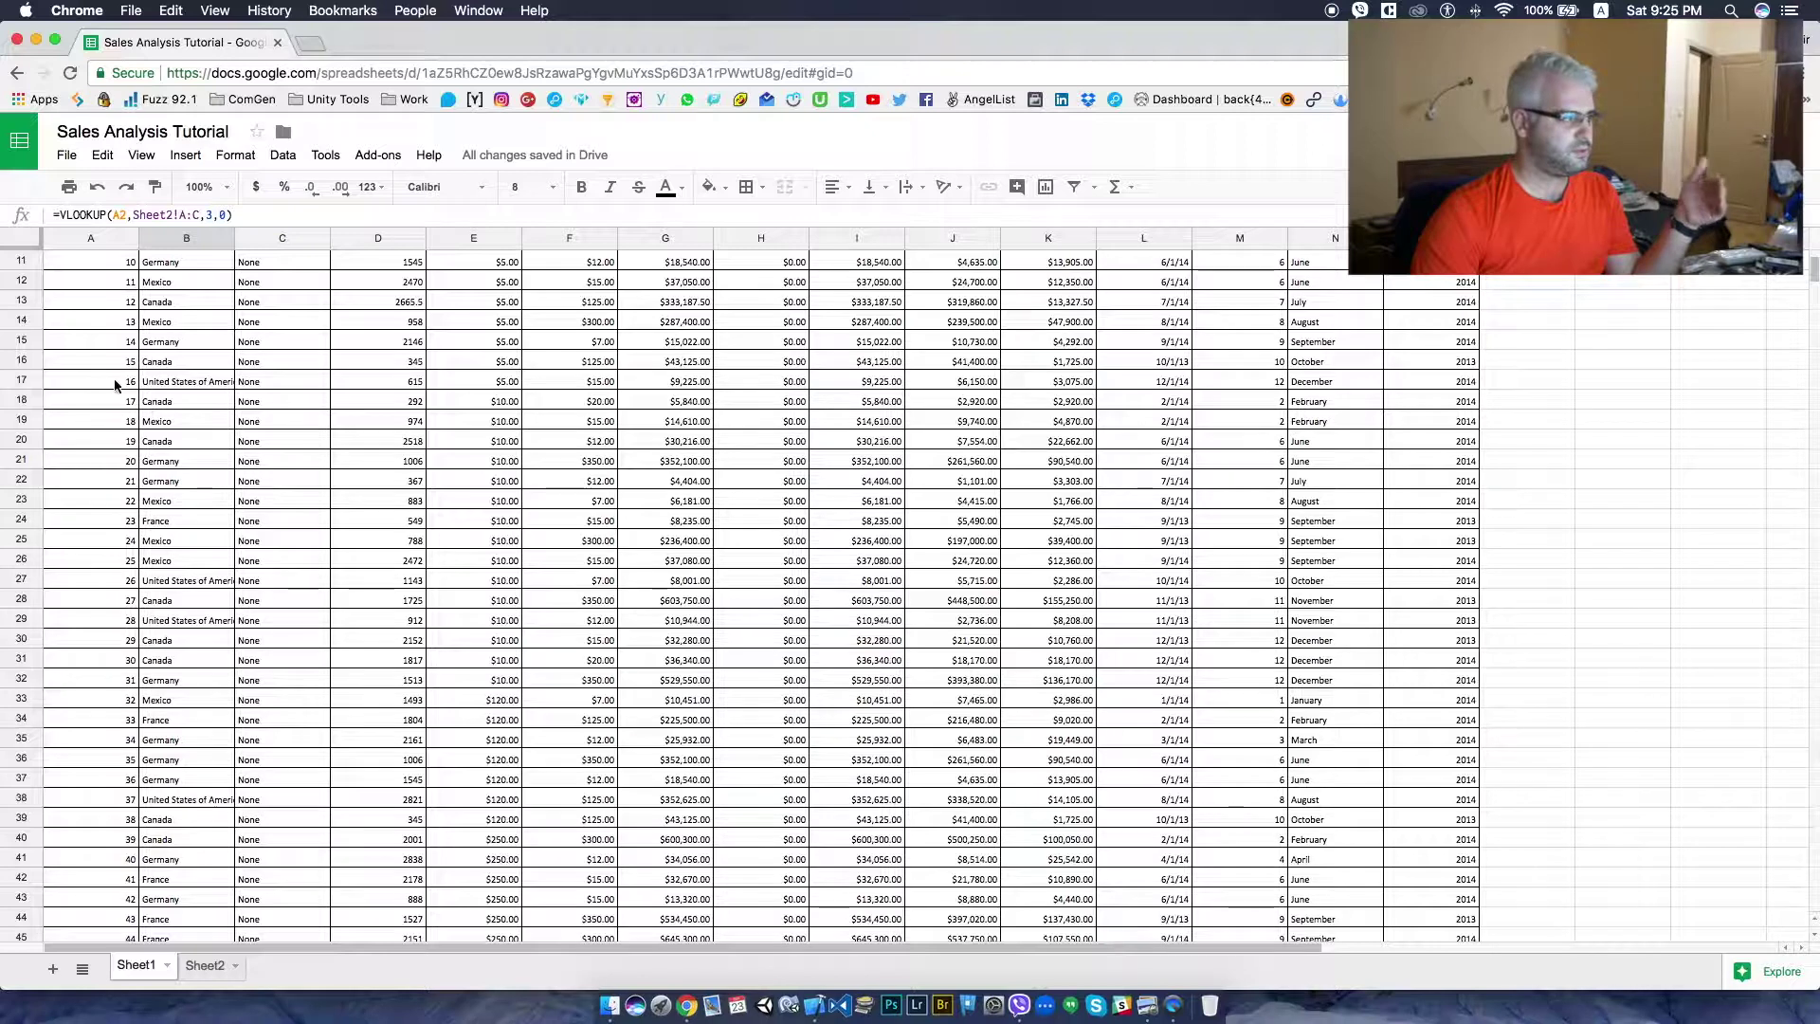
scroll(87, 406, up, 5)
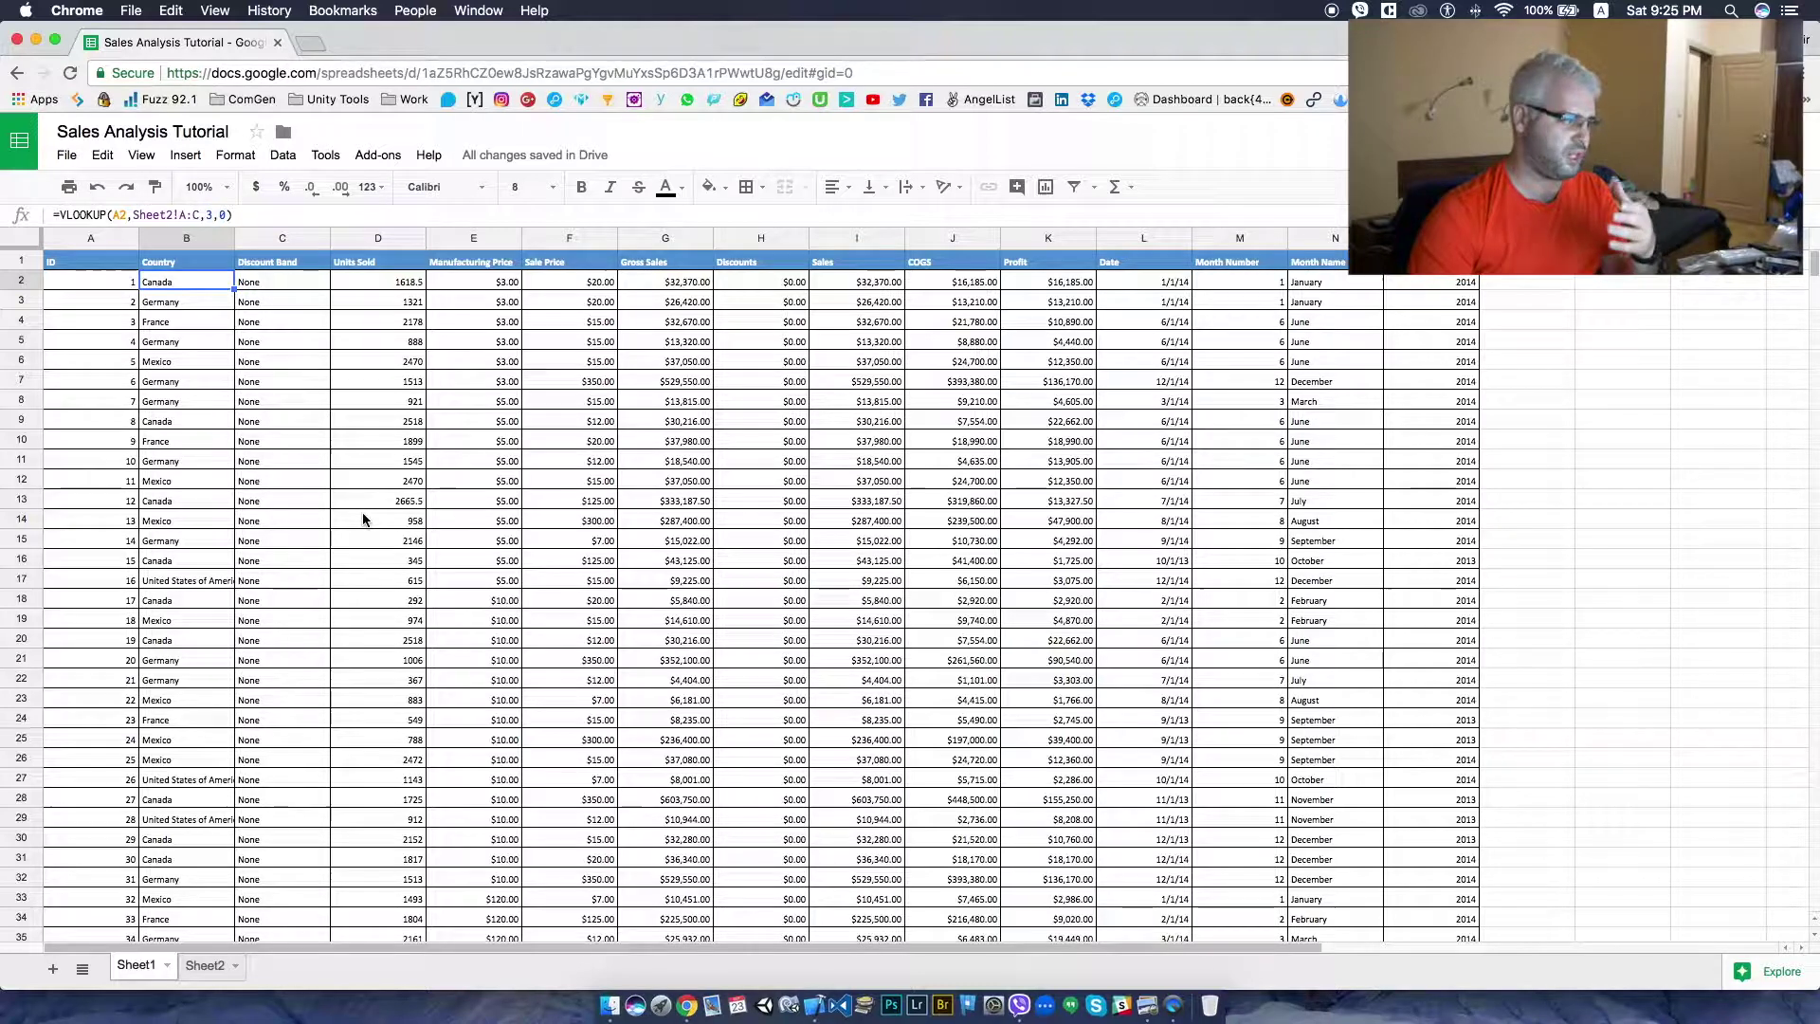
click(87, 248)
click(84, 264)
key(super+shift+Right)
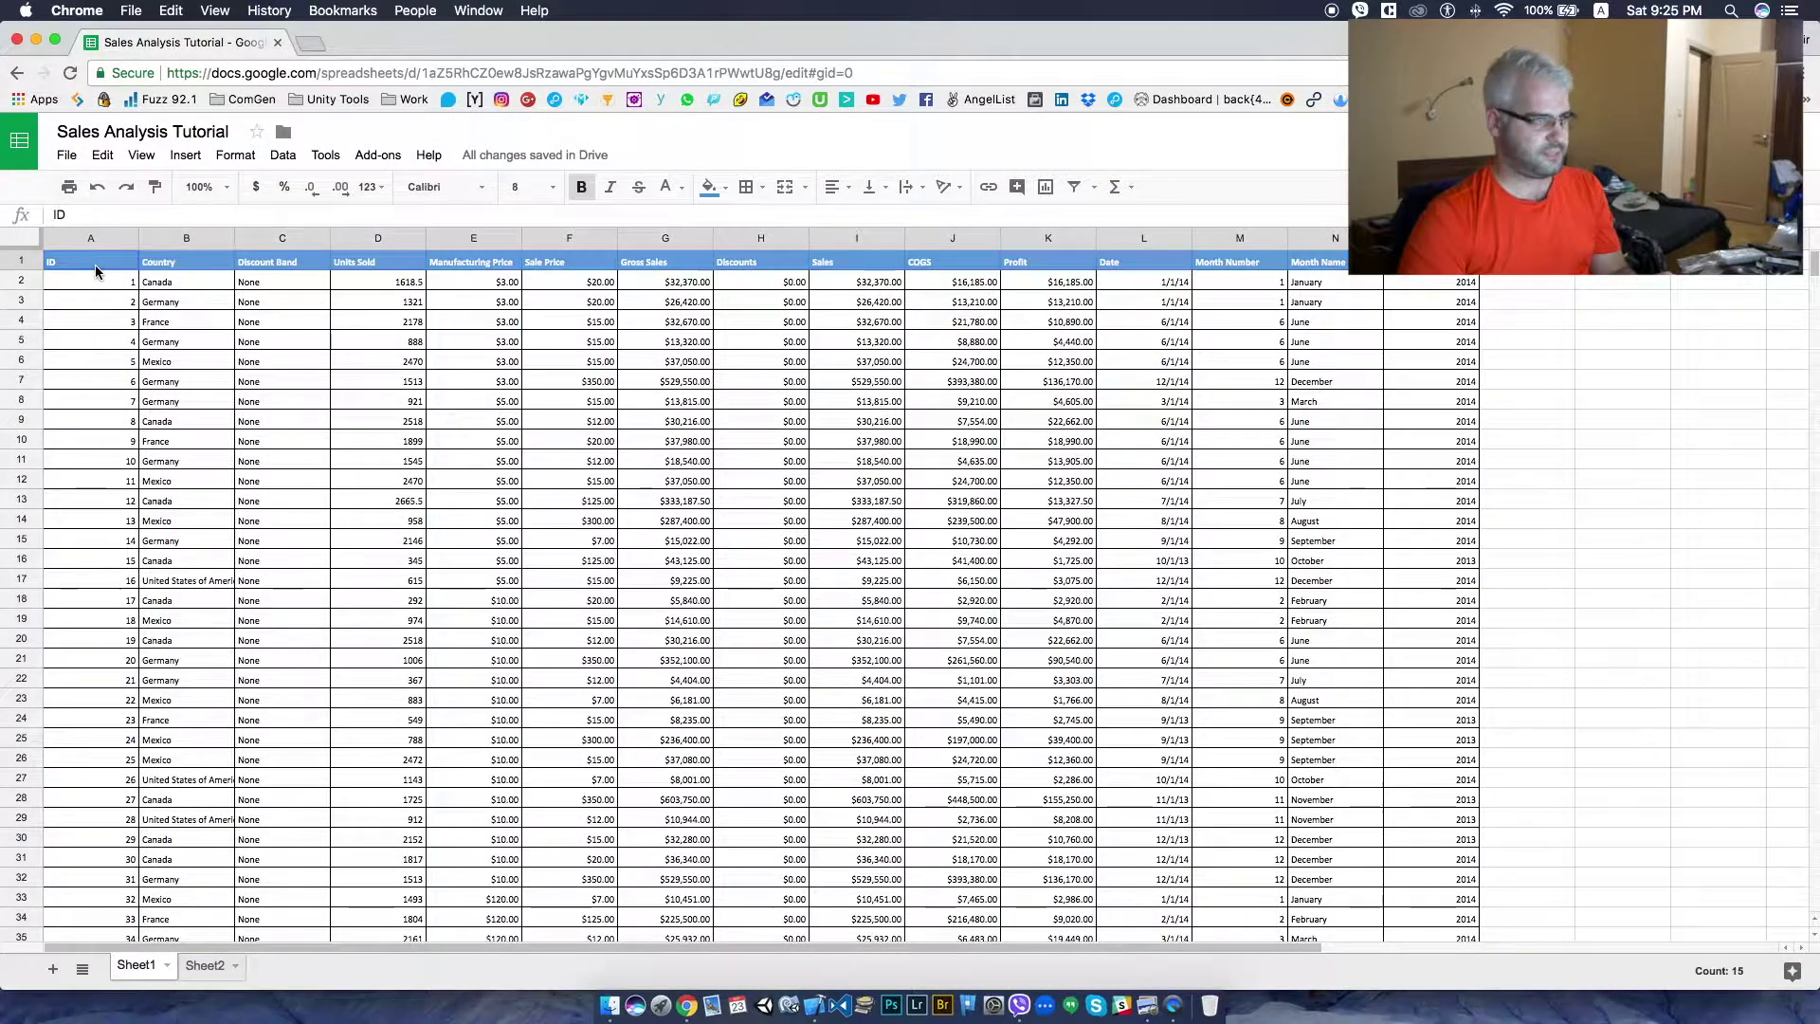
- Select A1:O701 and create a new pivot table from that range
key(super+shift+Down)
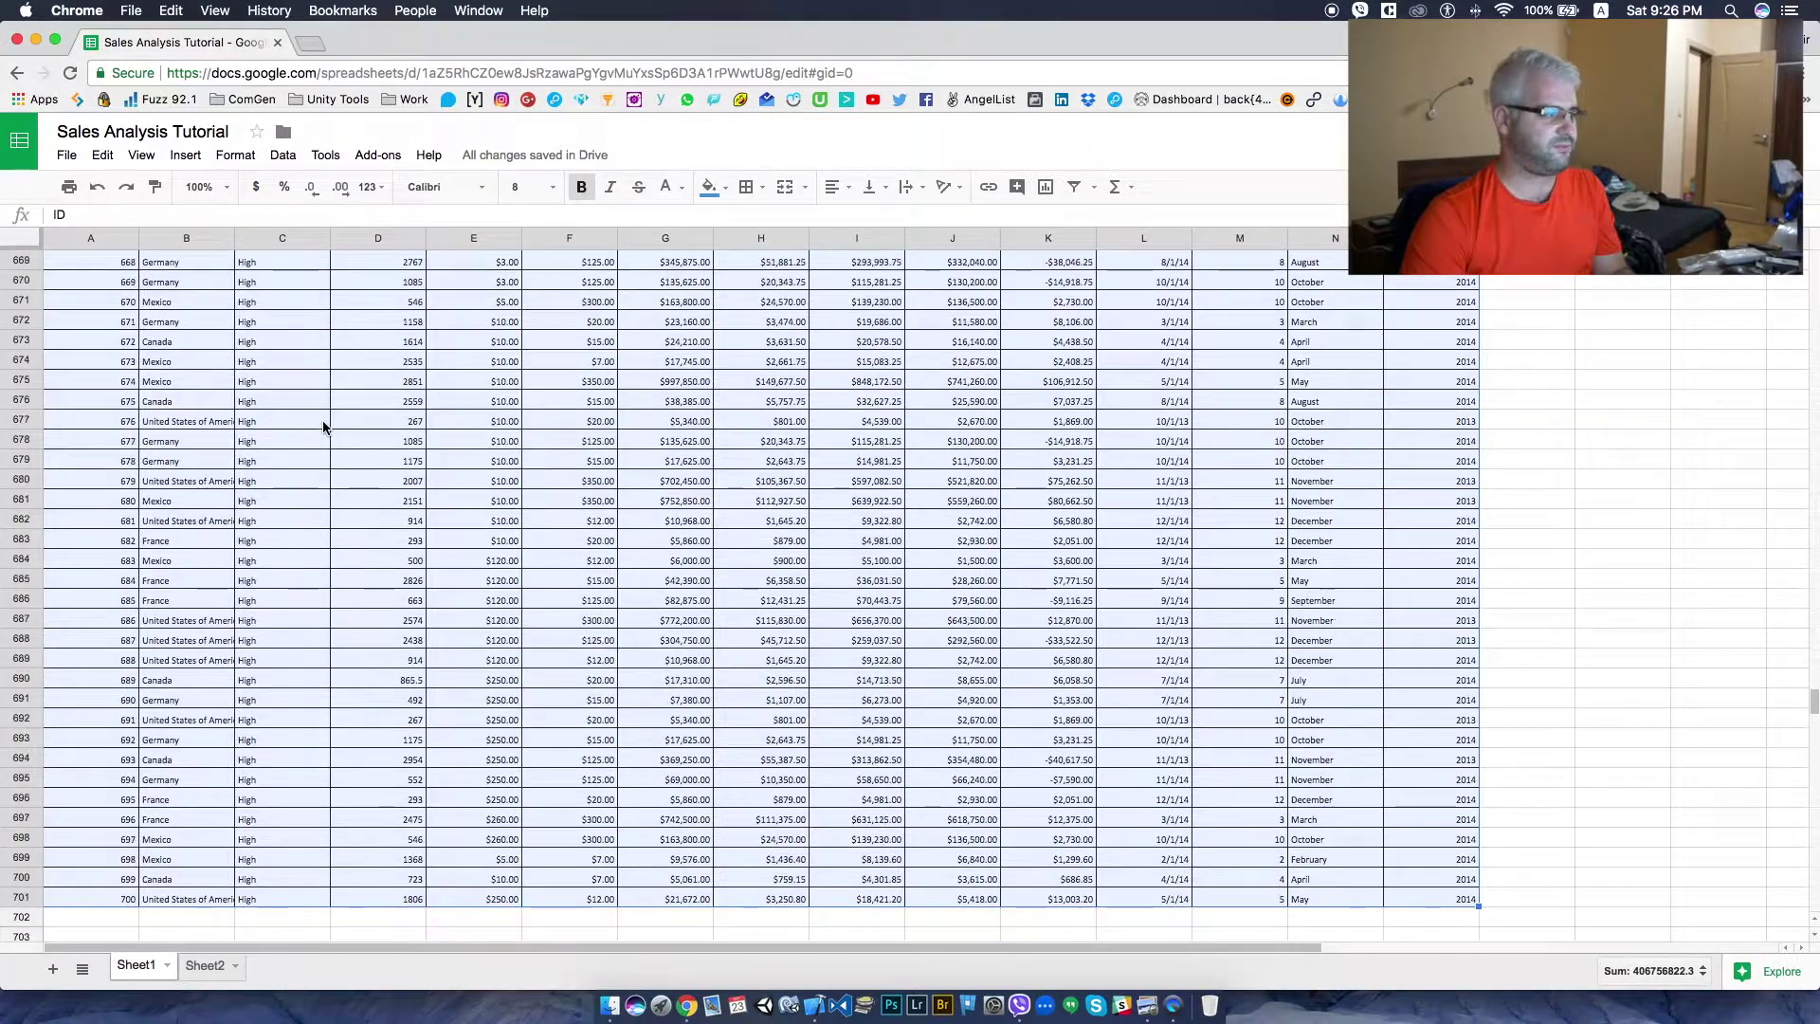
scroll(327, 422, up, 5)
scroll(325, 424, up, 13)
scroll(325, 424, up, 13)
scroll(325, 424, up, 13)
click(283, 154)
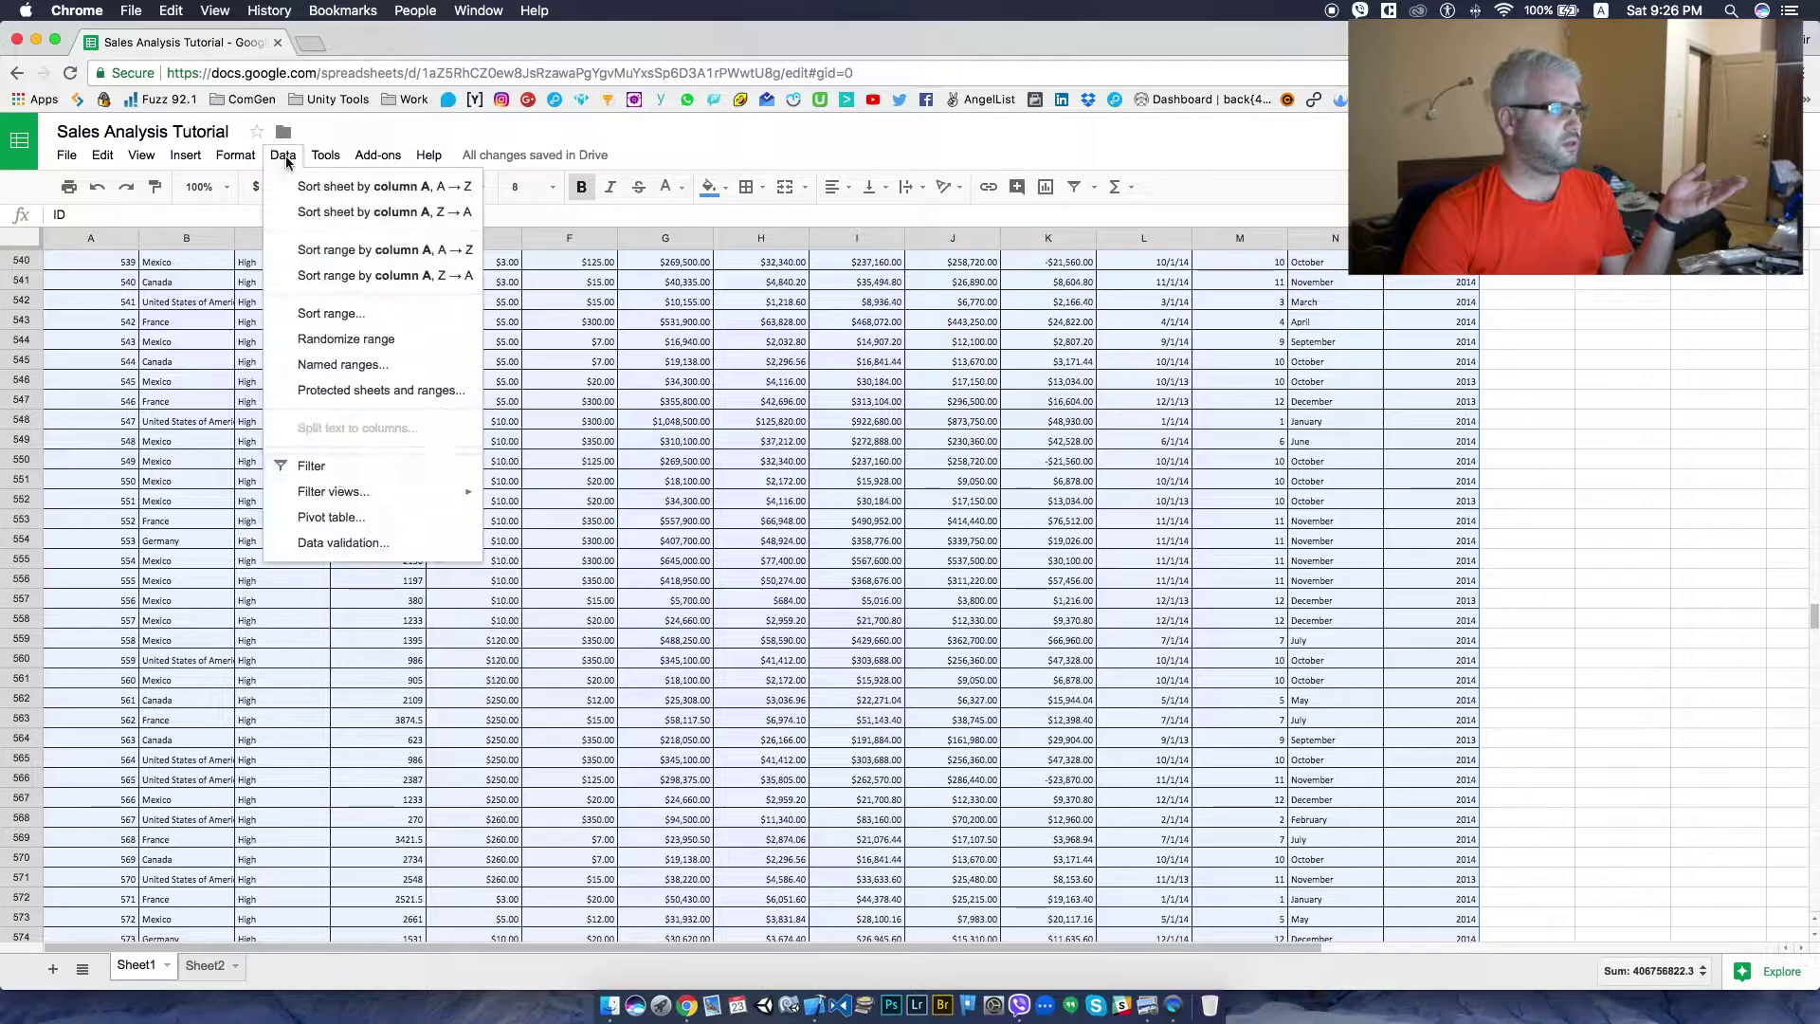
click(327, 519)
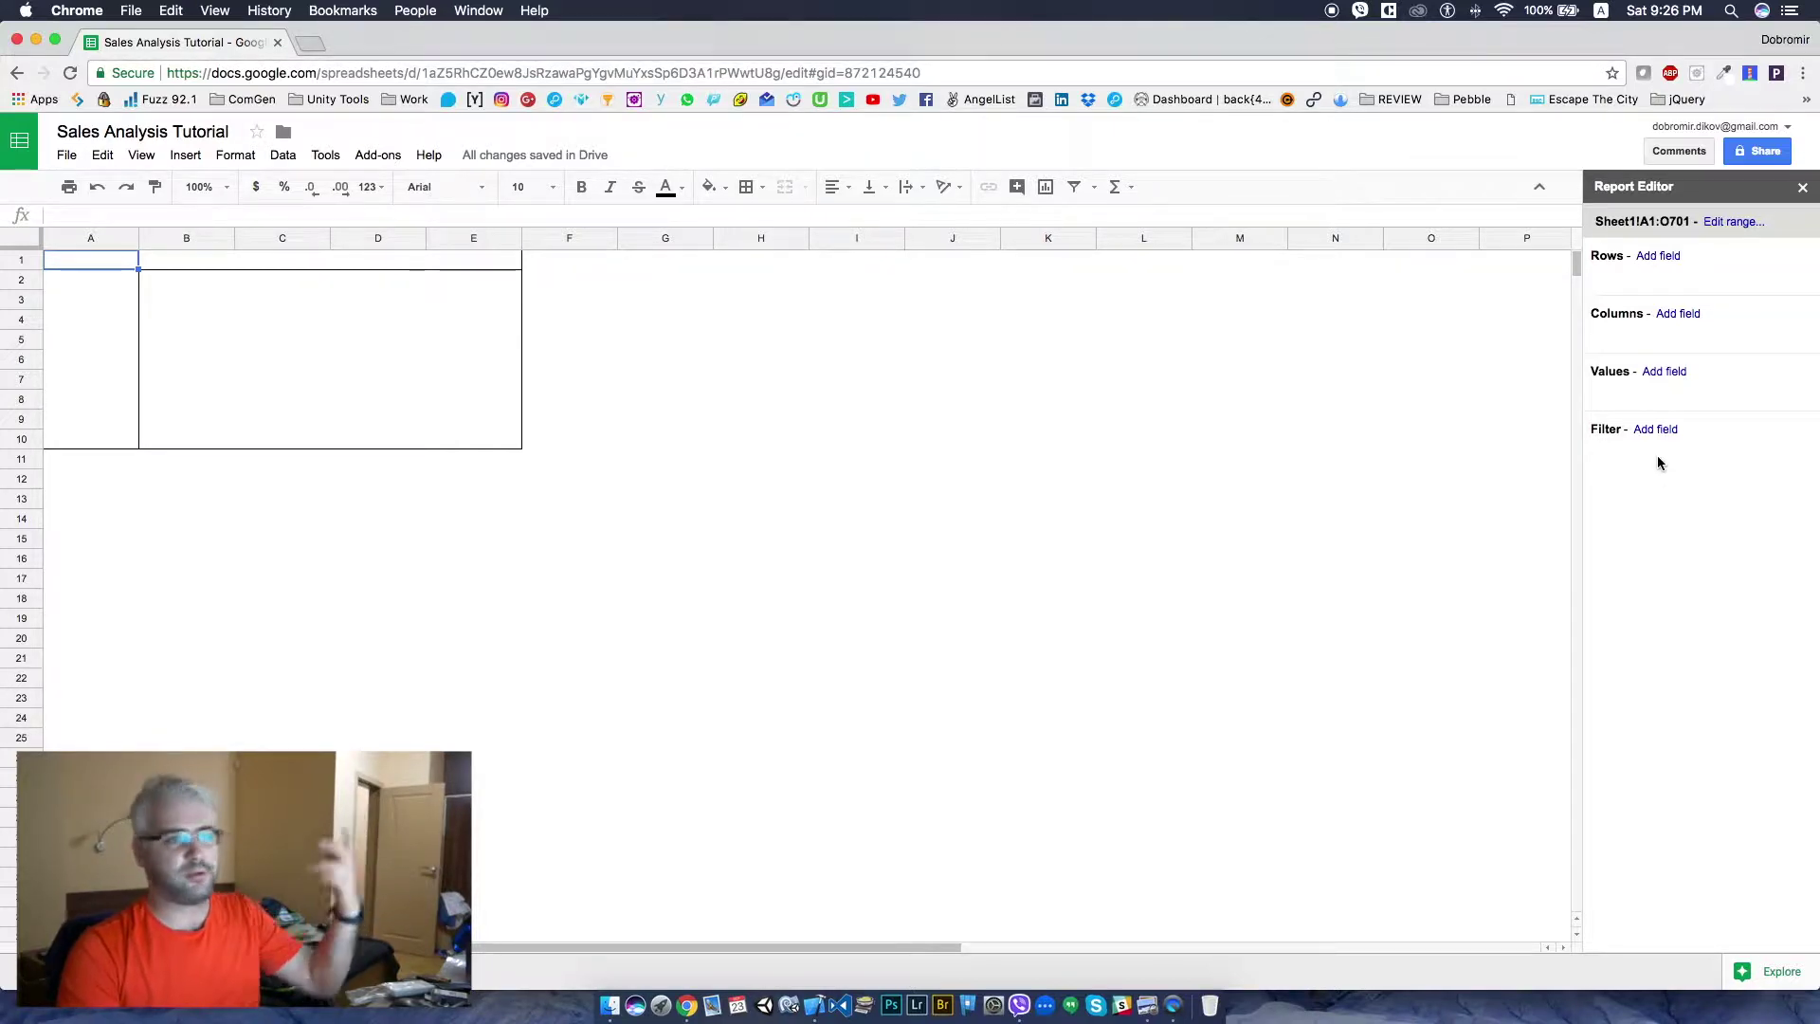
click(1666, 376)
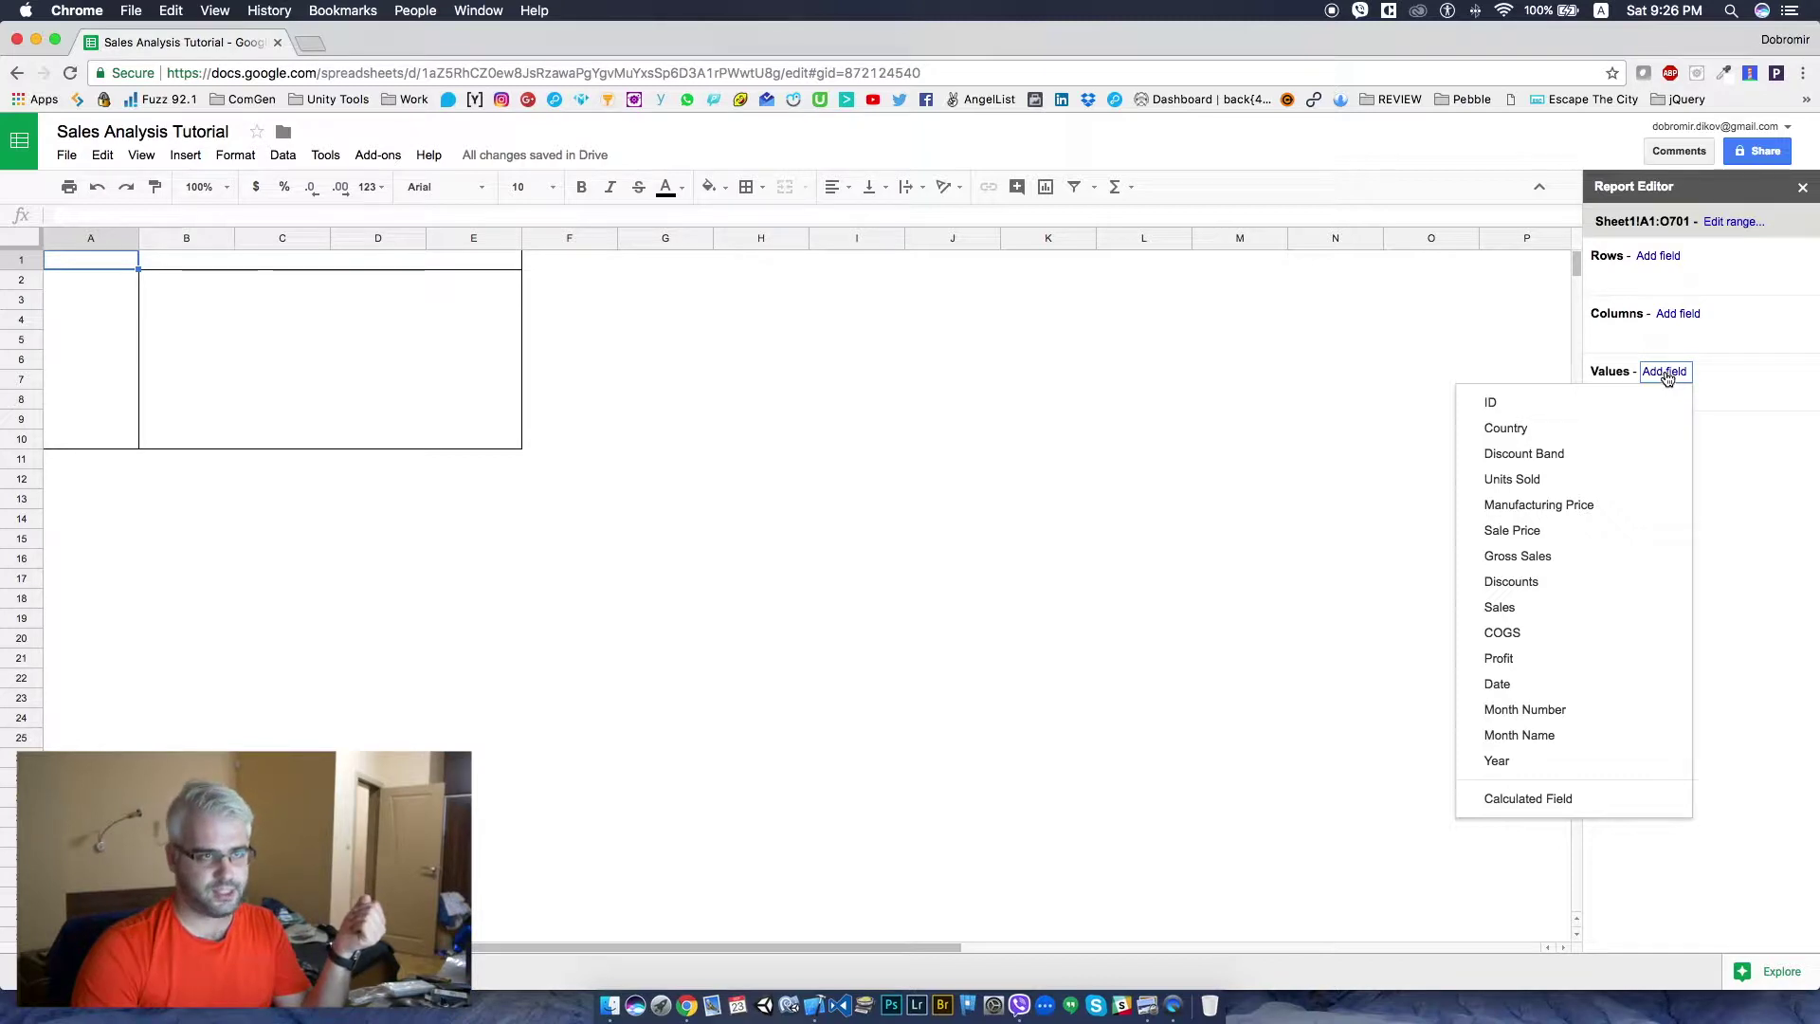
- Build the pivot with summed Gross Sales as values, Country as rows, Month Number as columns
click(1534, 556)
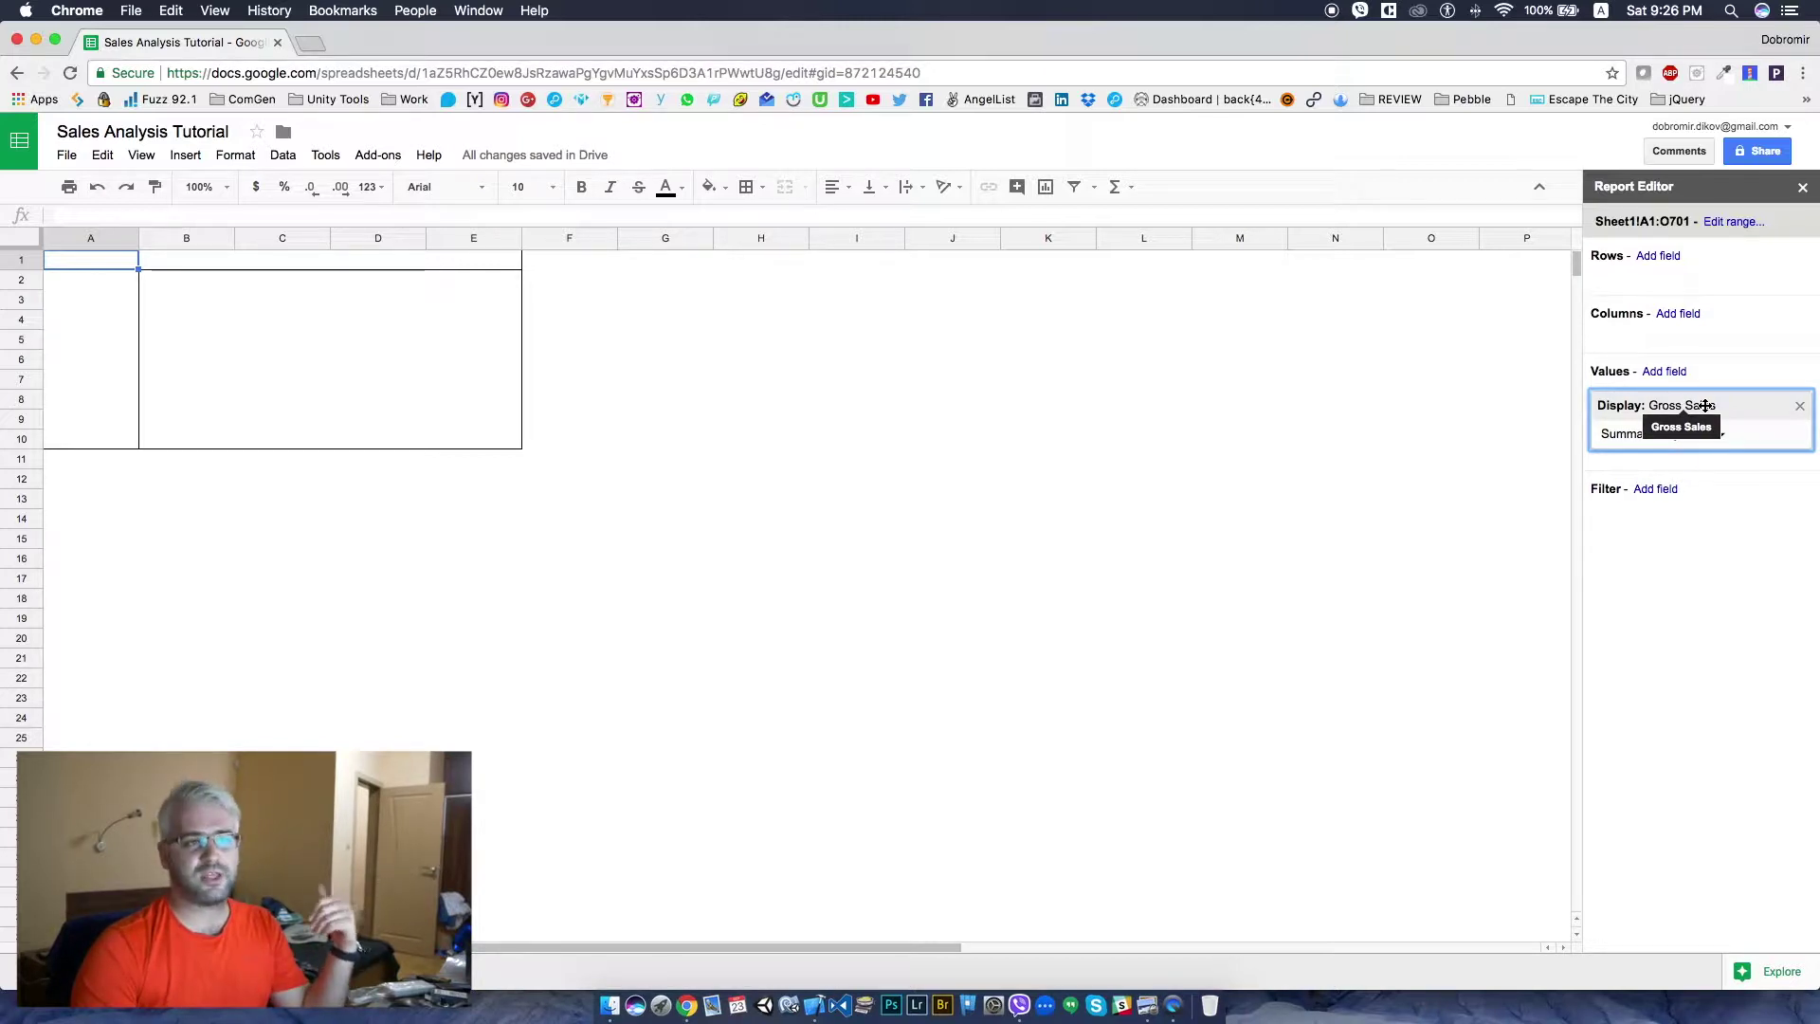
click(1658, 258)
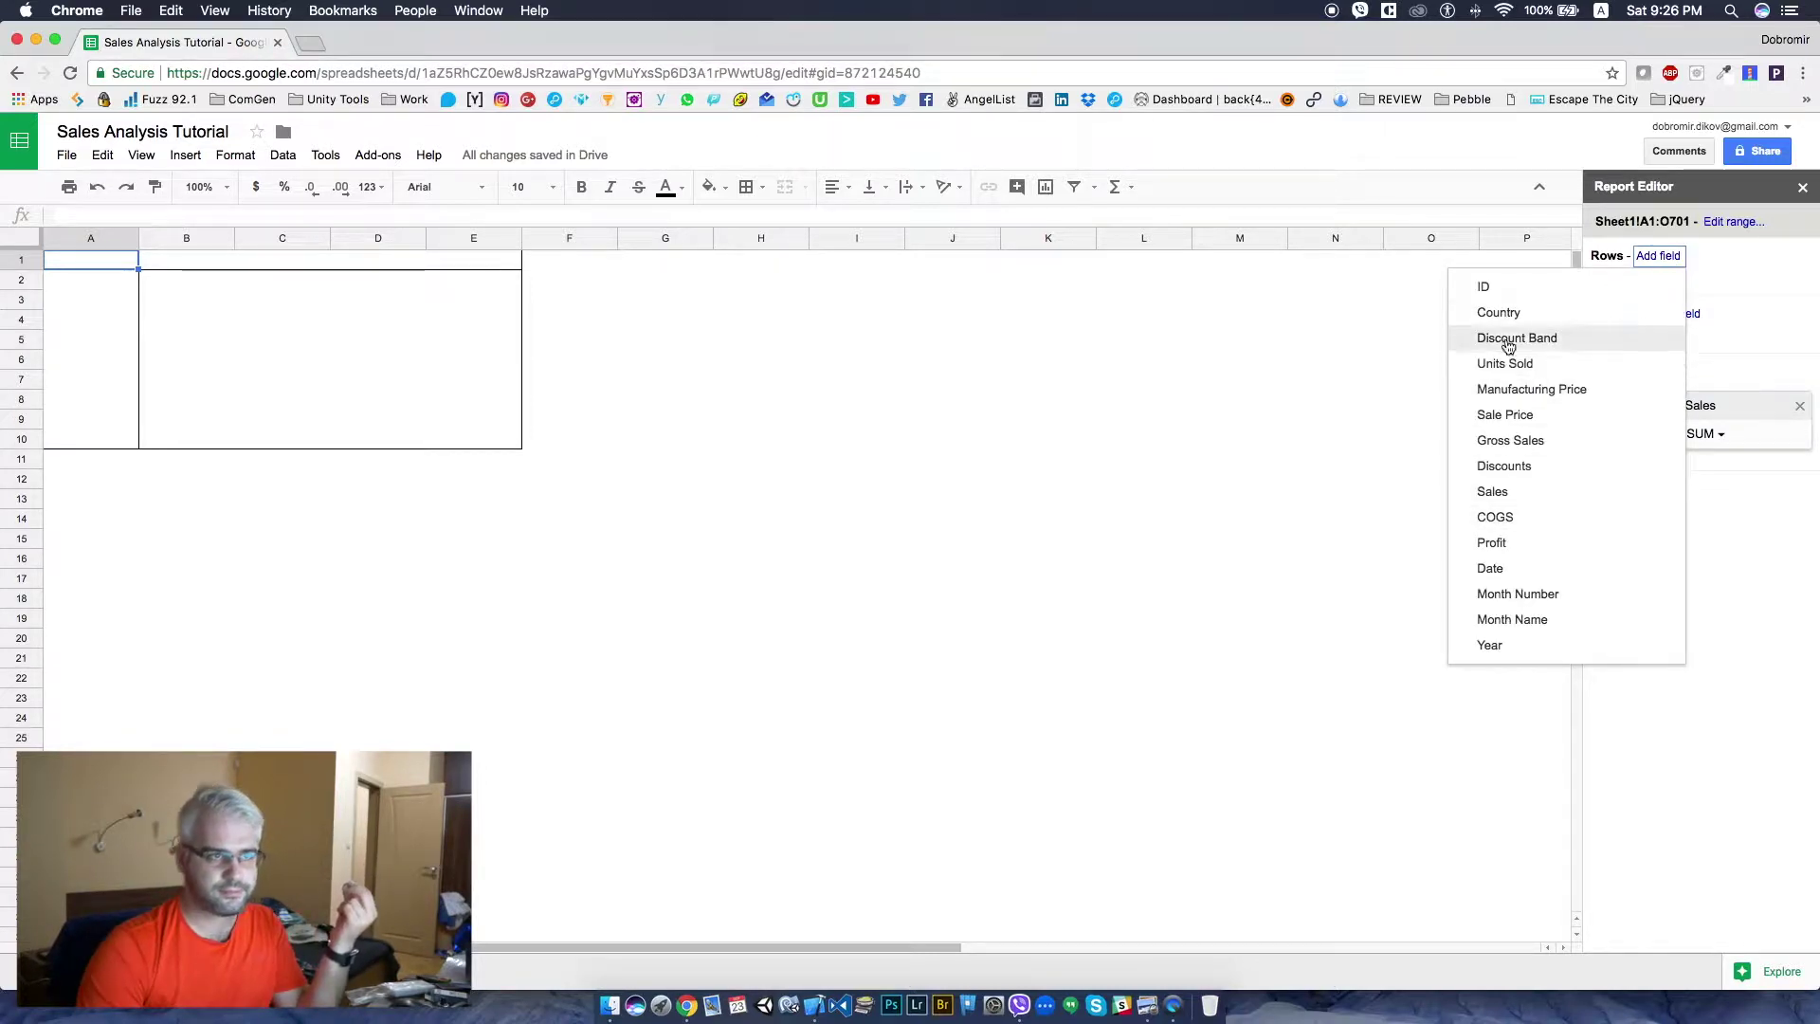
click(1498, 313)
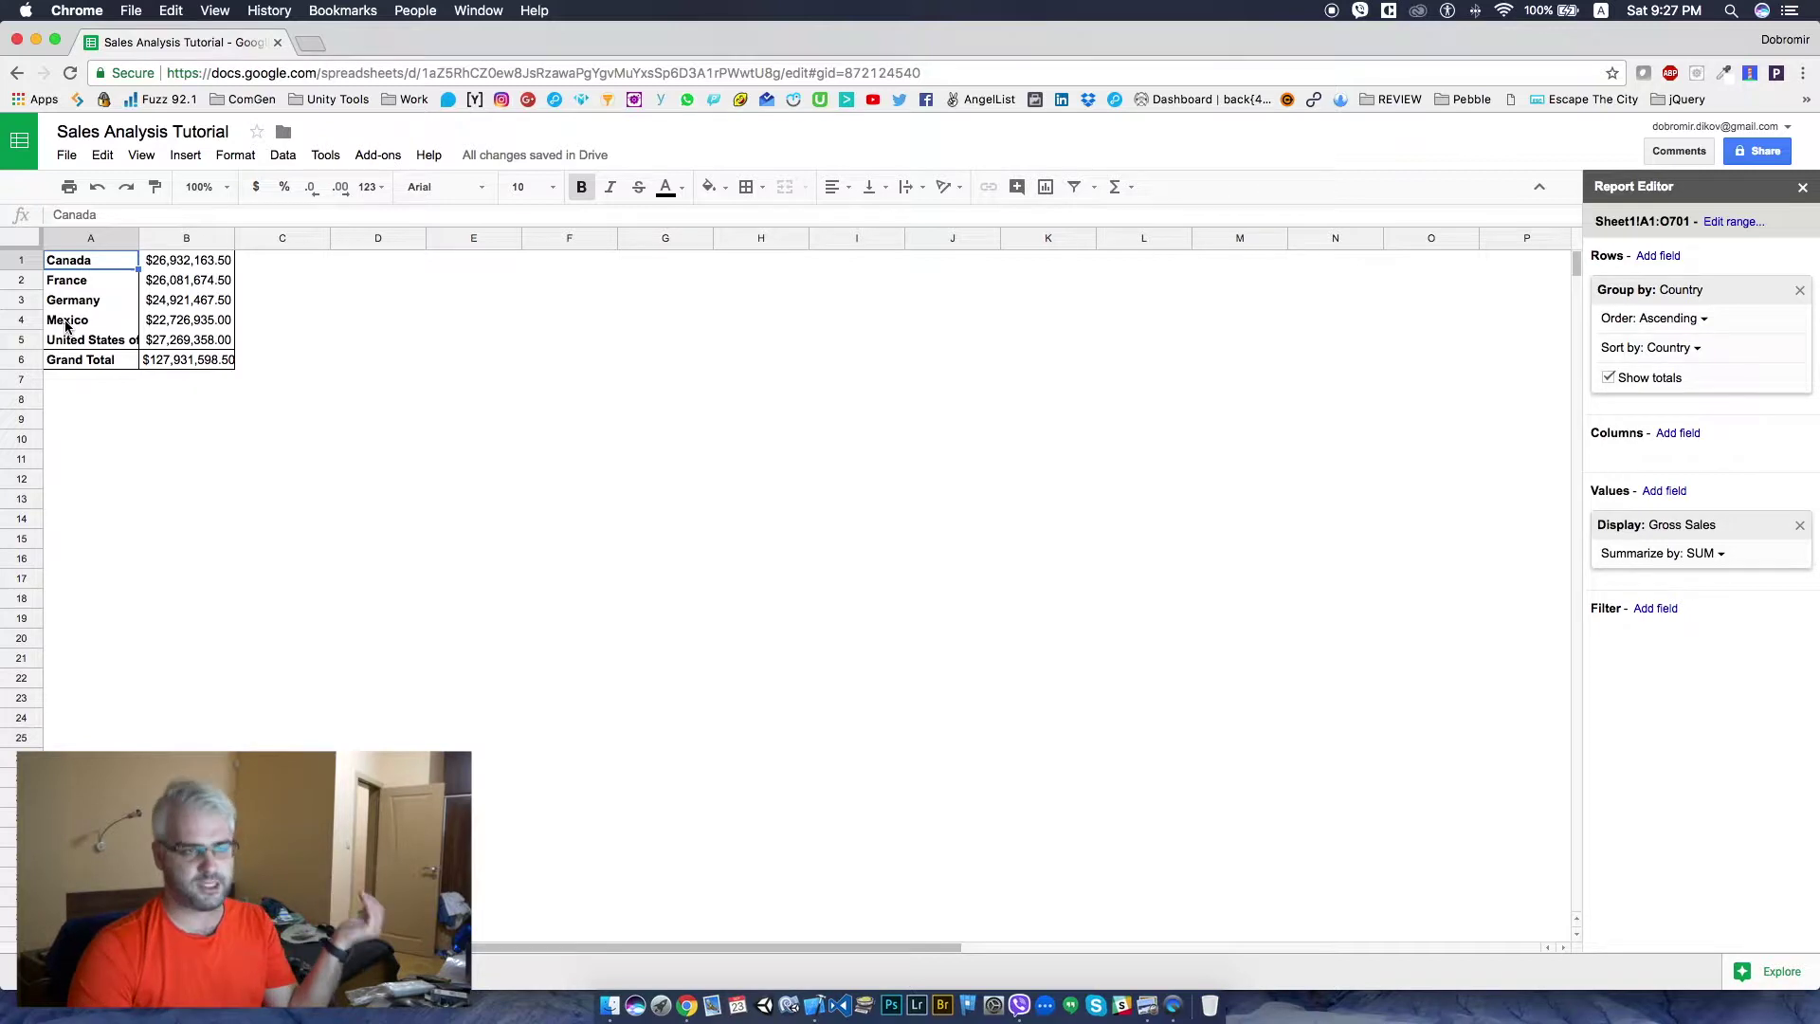
click(1678, 432)
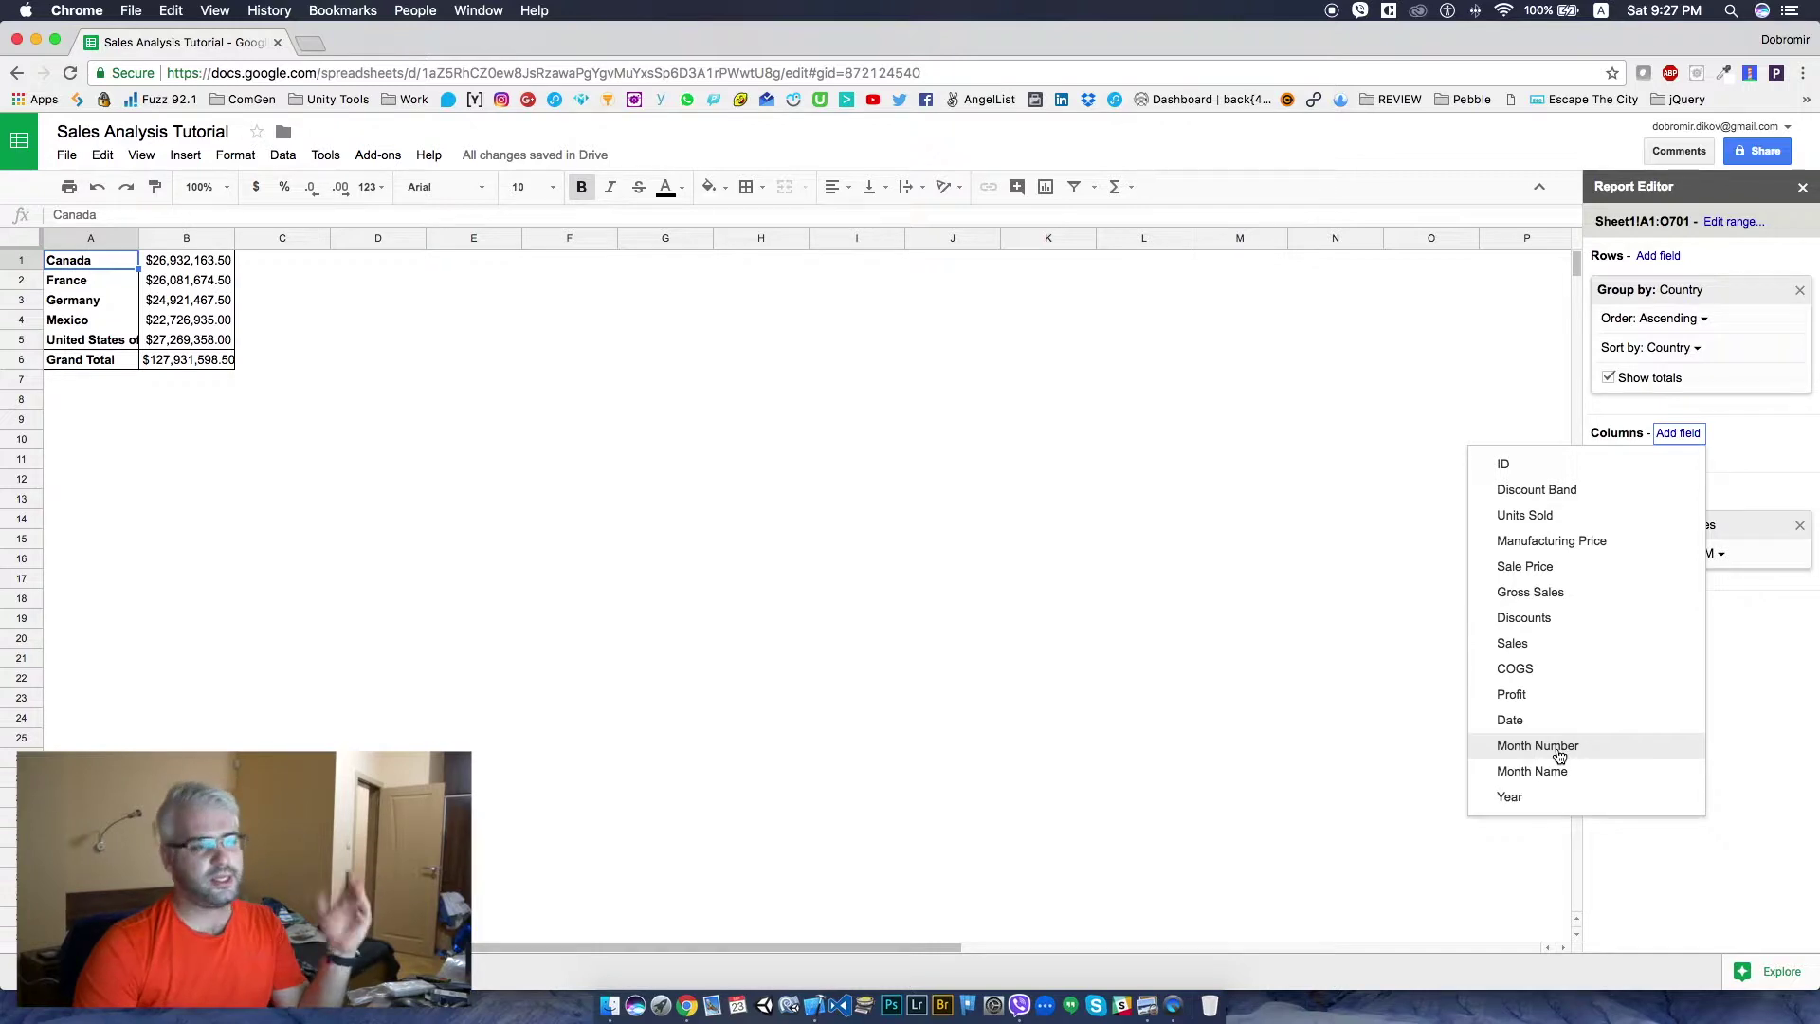
click(1558, 748)
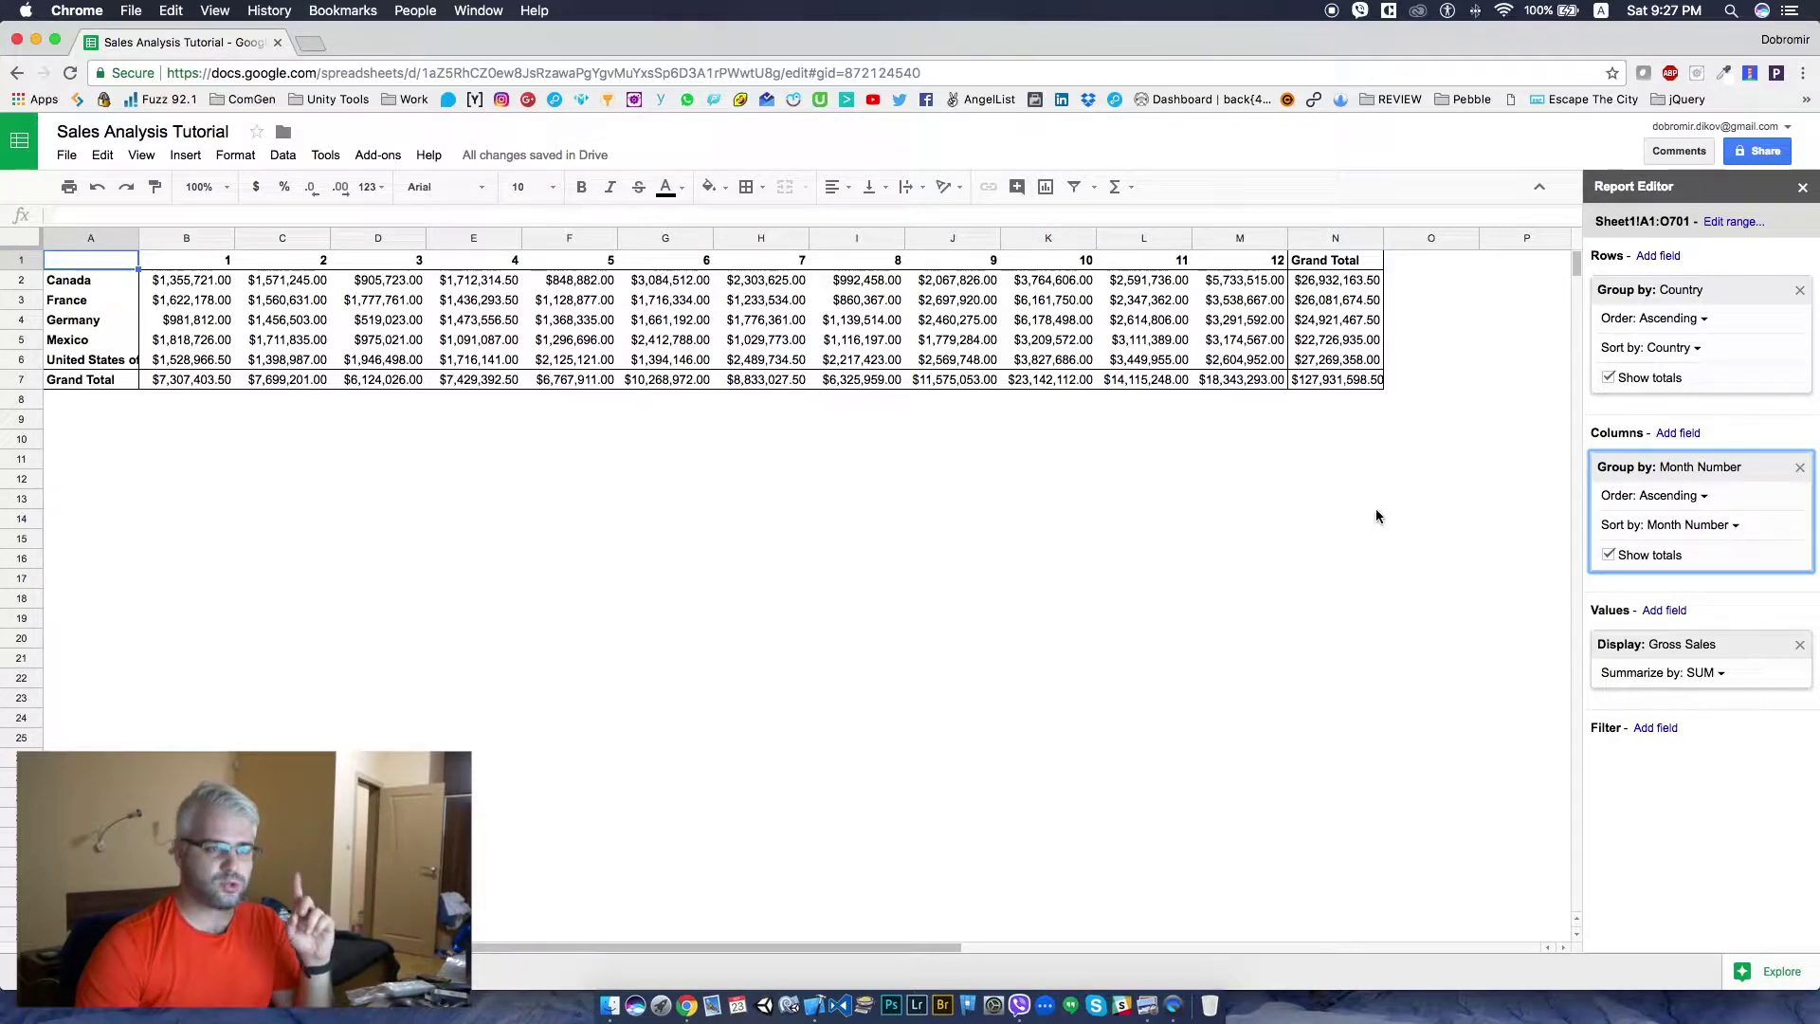
- Add a Year filter to the pivot table and open its list of years
click(1668, 729)
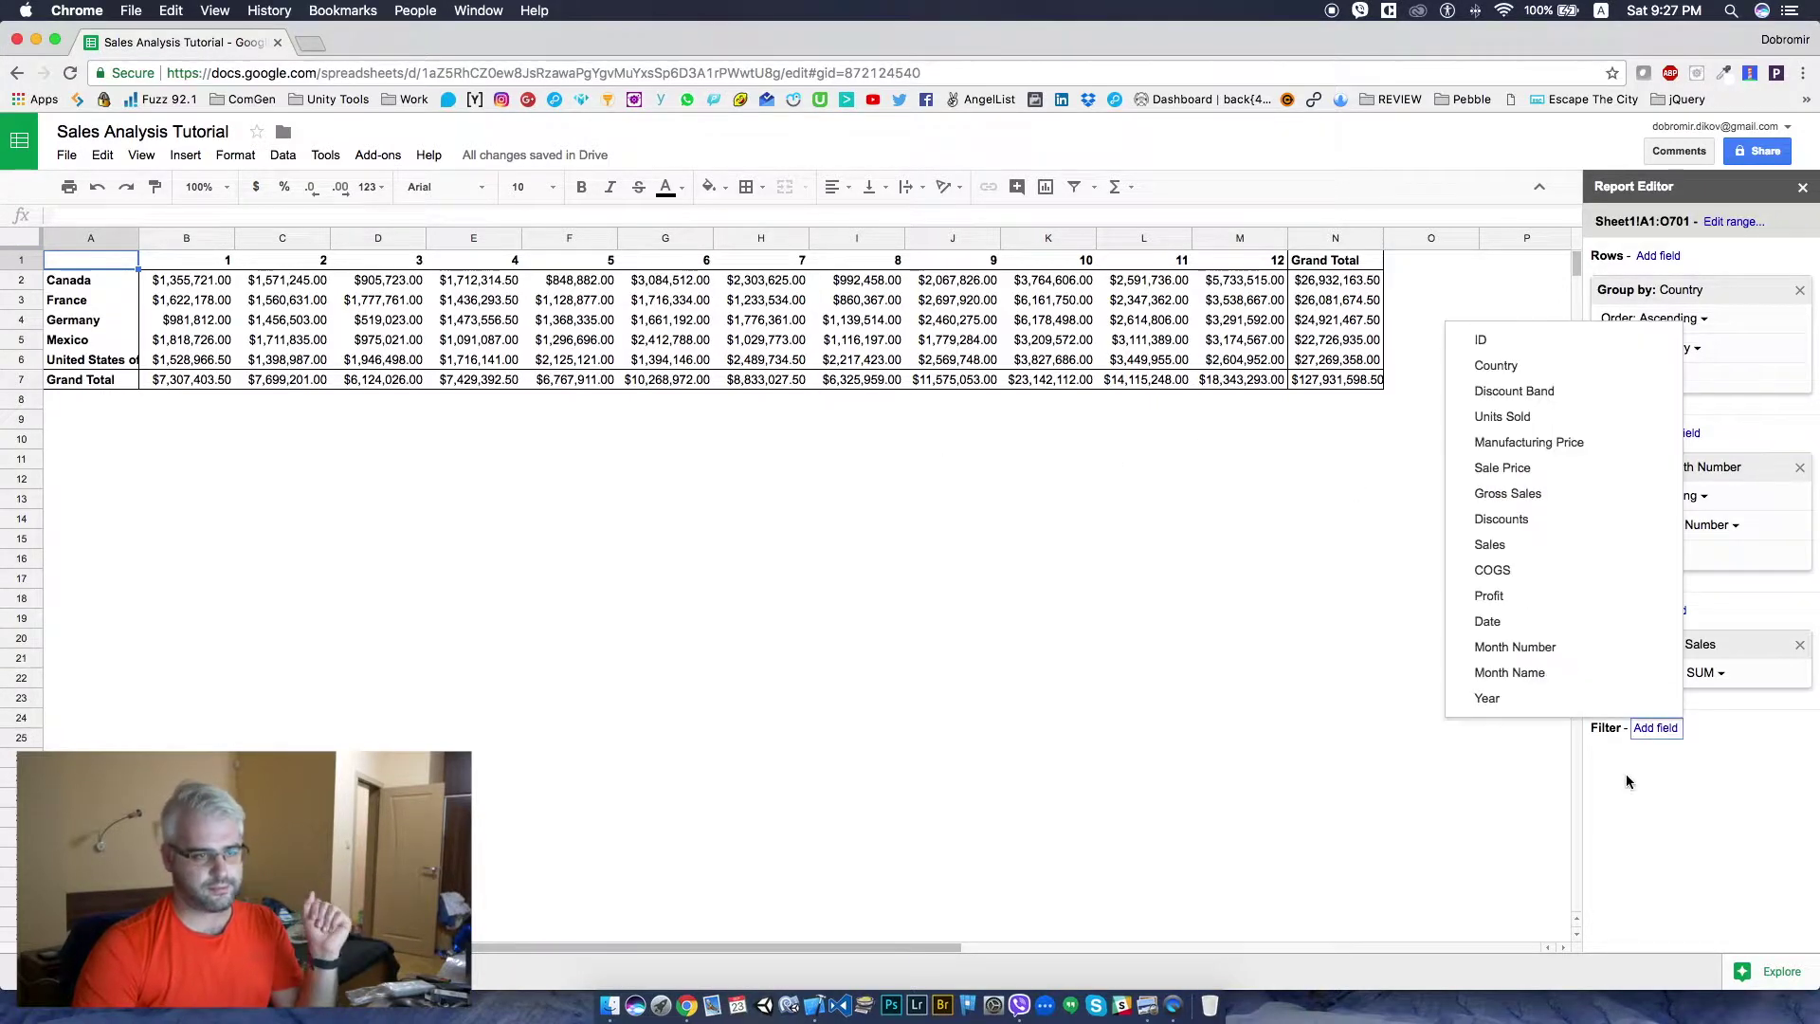
click(1505, 699)
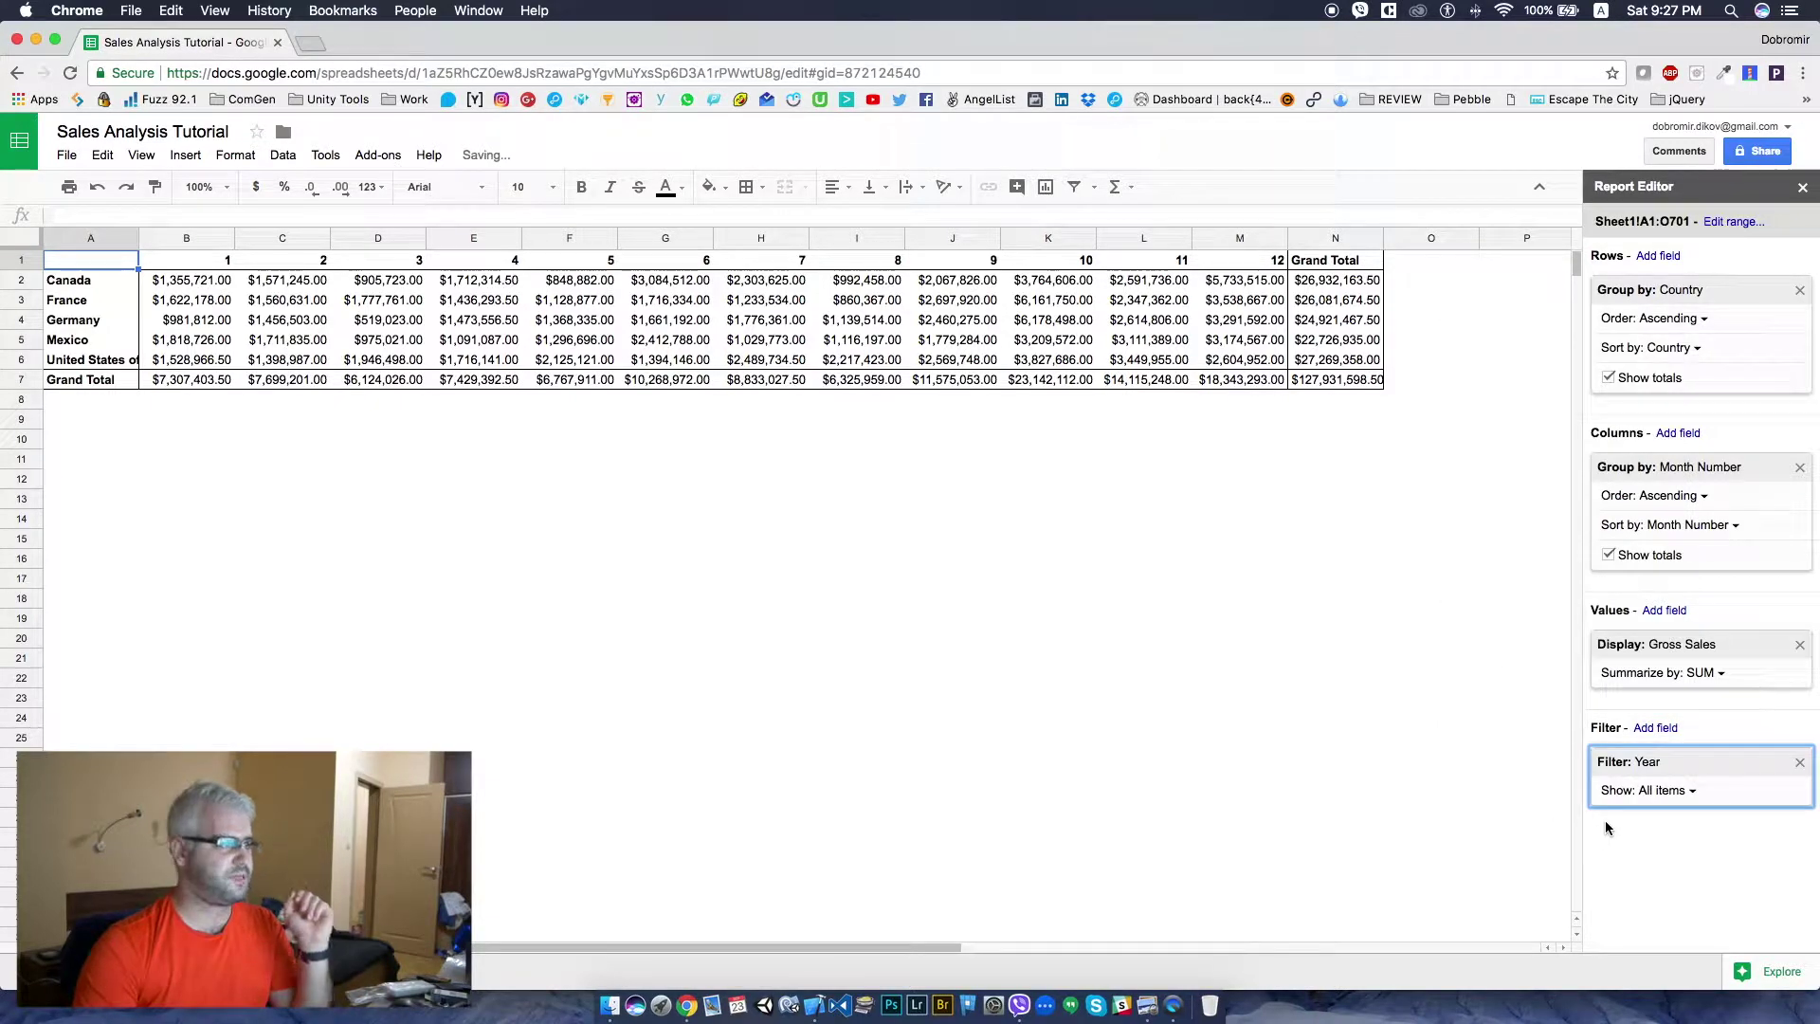
click(1692, 793)
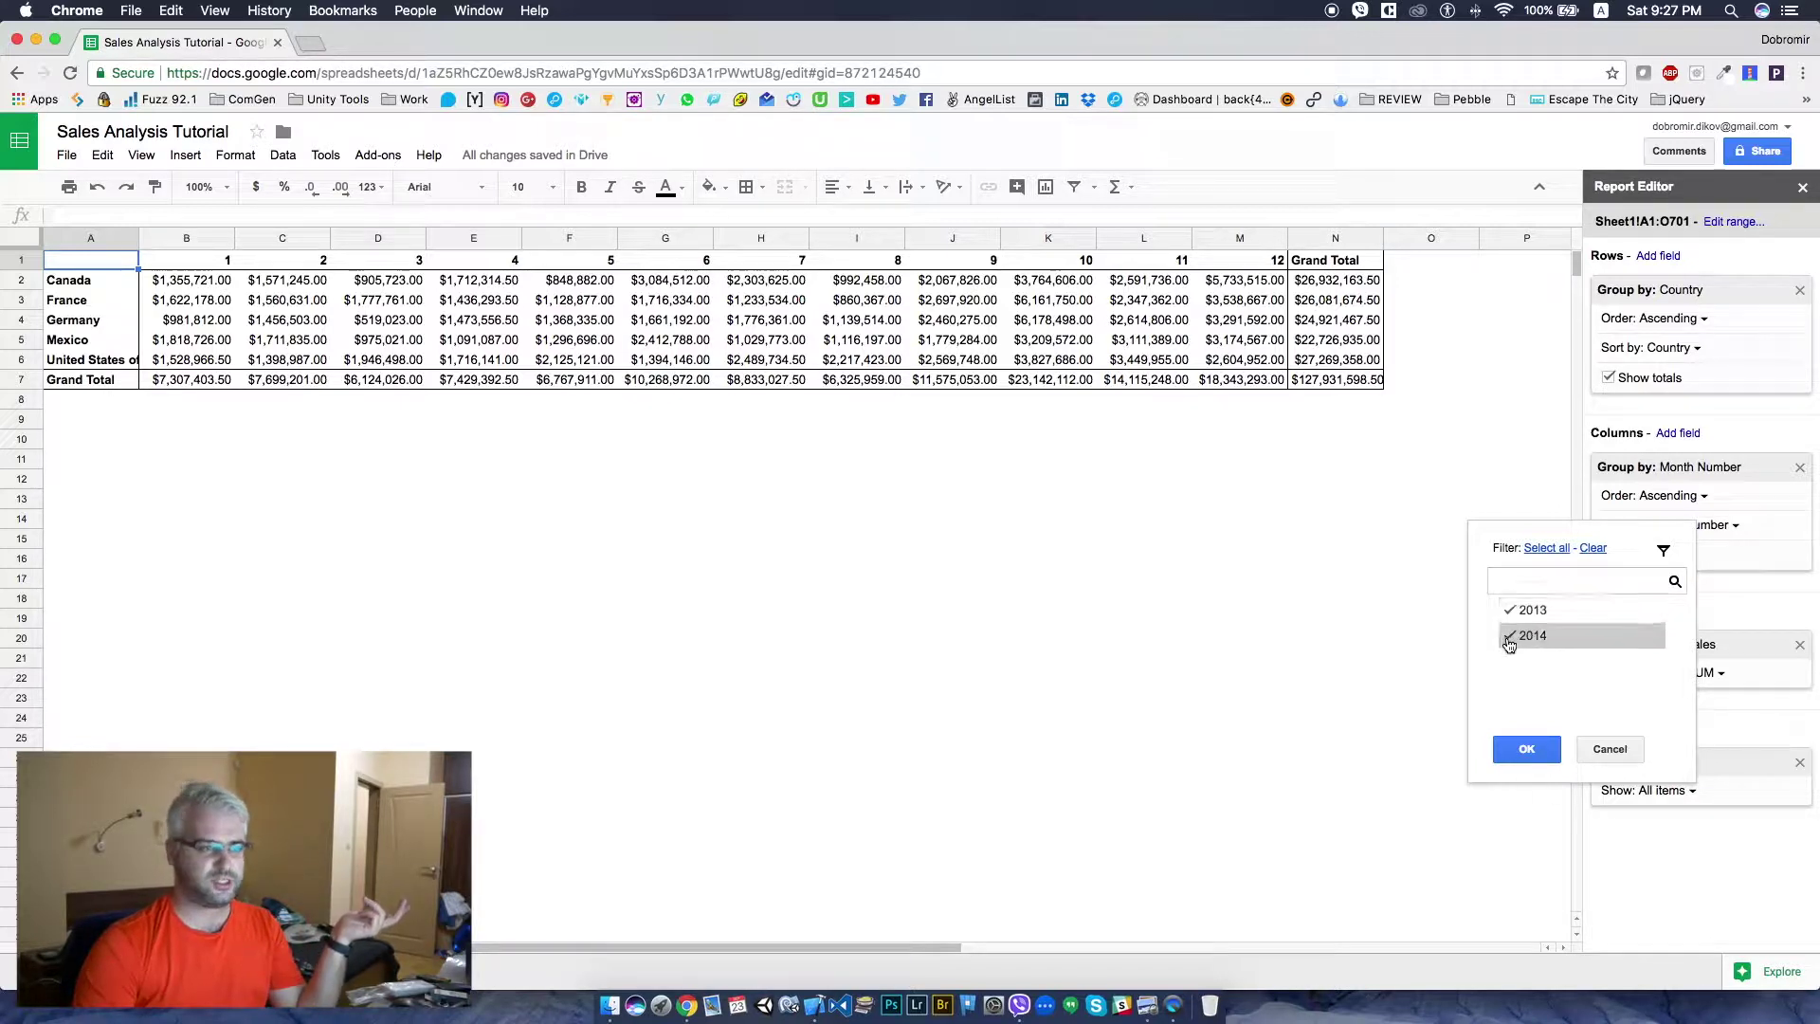
- Filter the pivot to 2014 only by unchecking 2013
click(1508, 612)
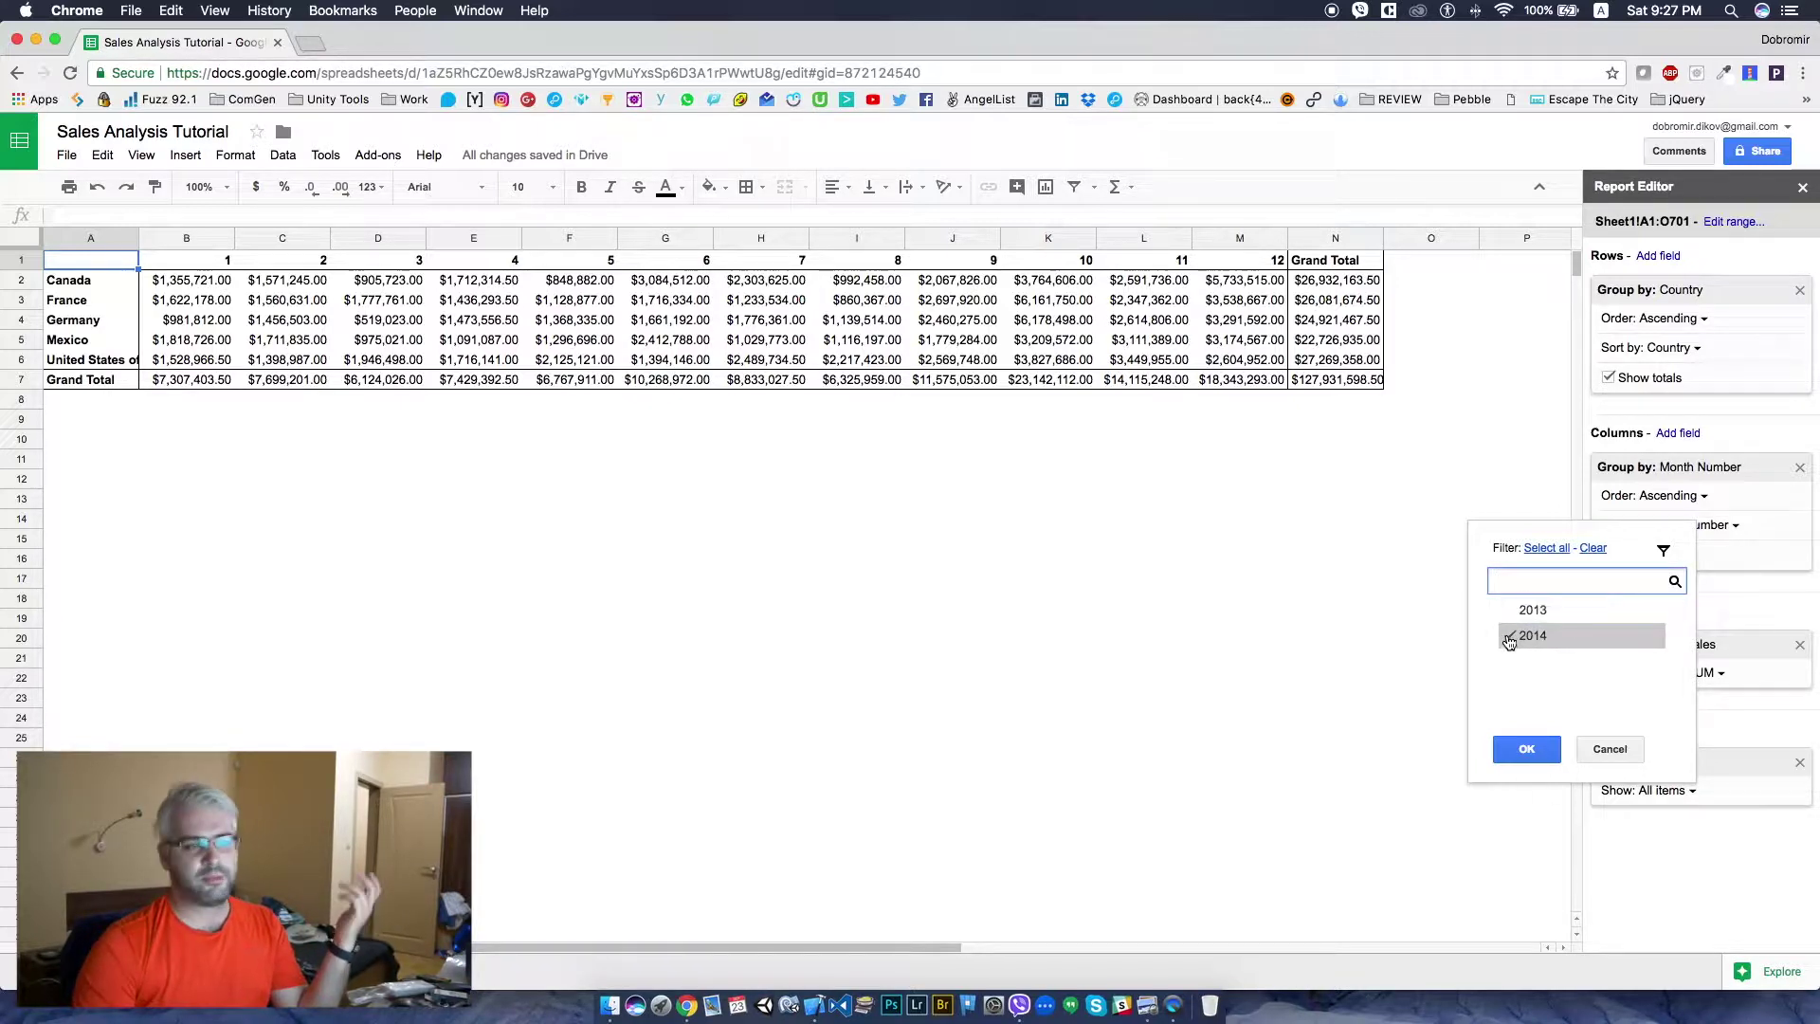
click(1508, 636)
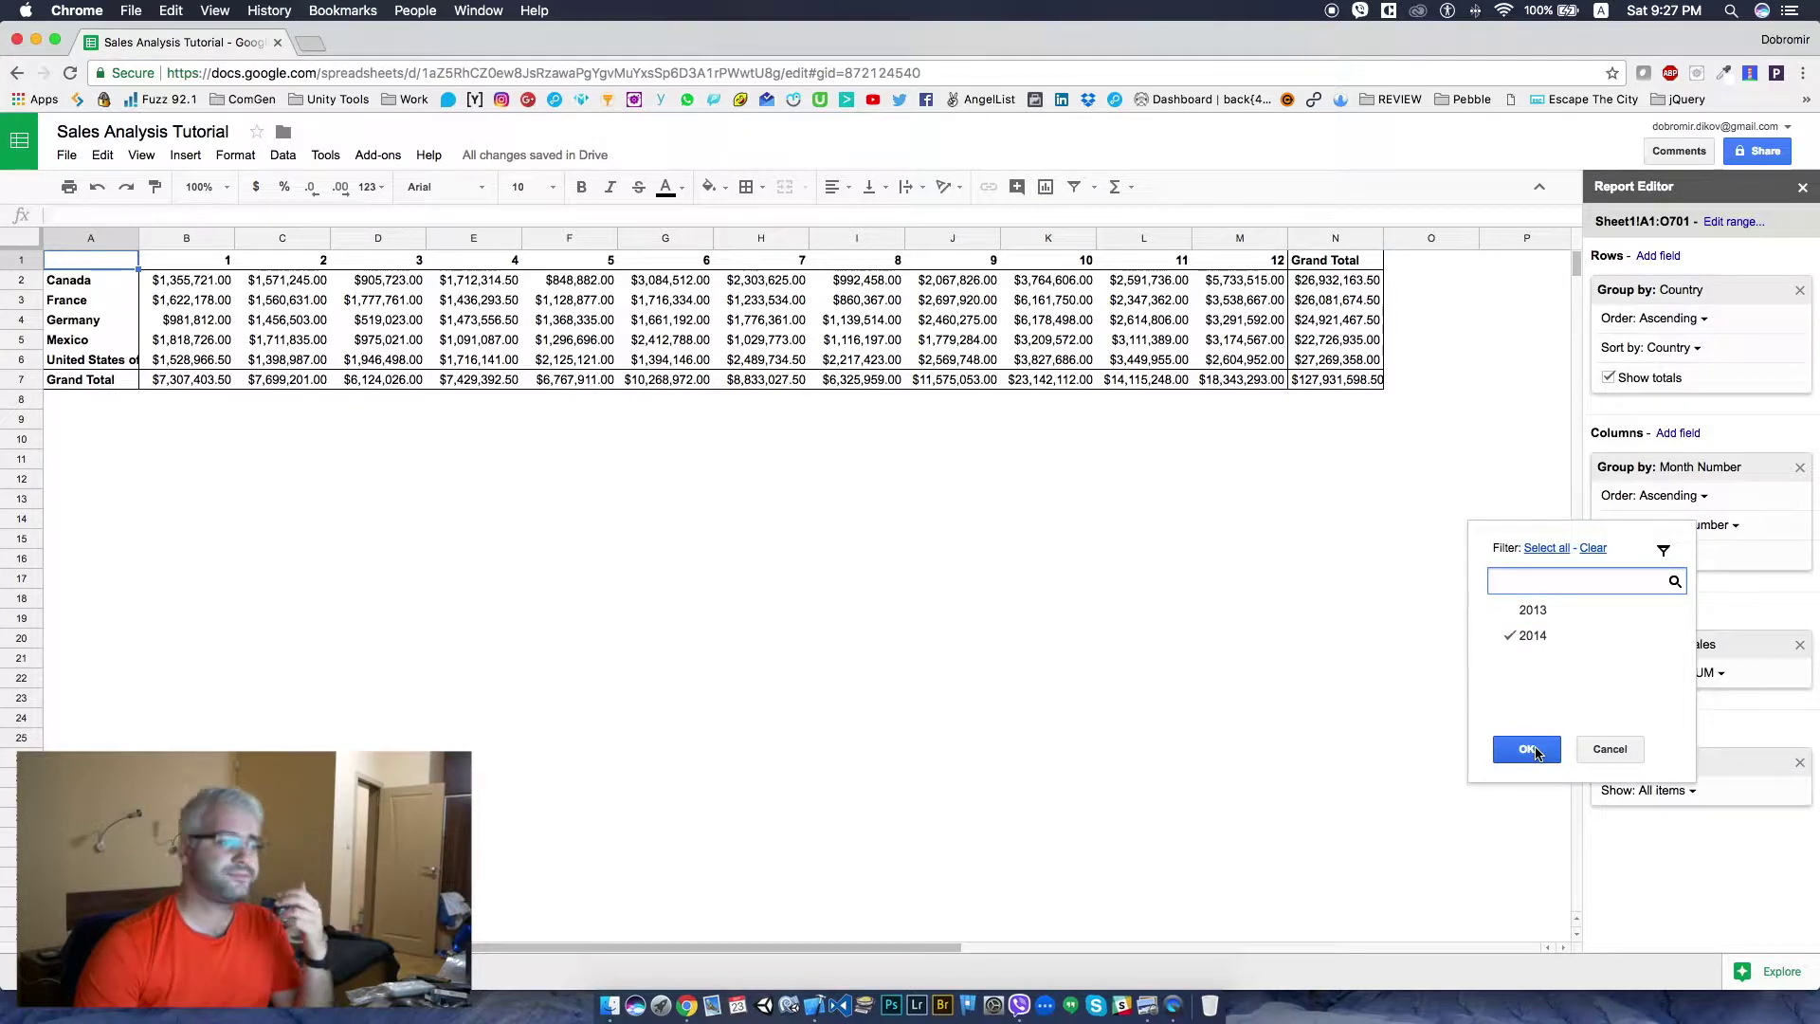
click(1527, 749)
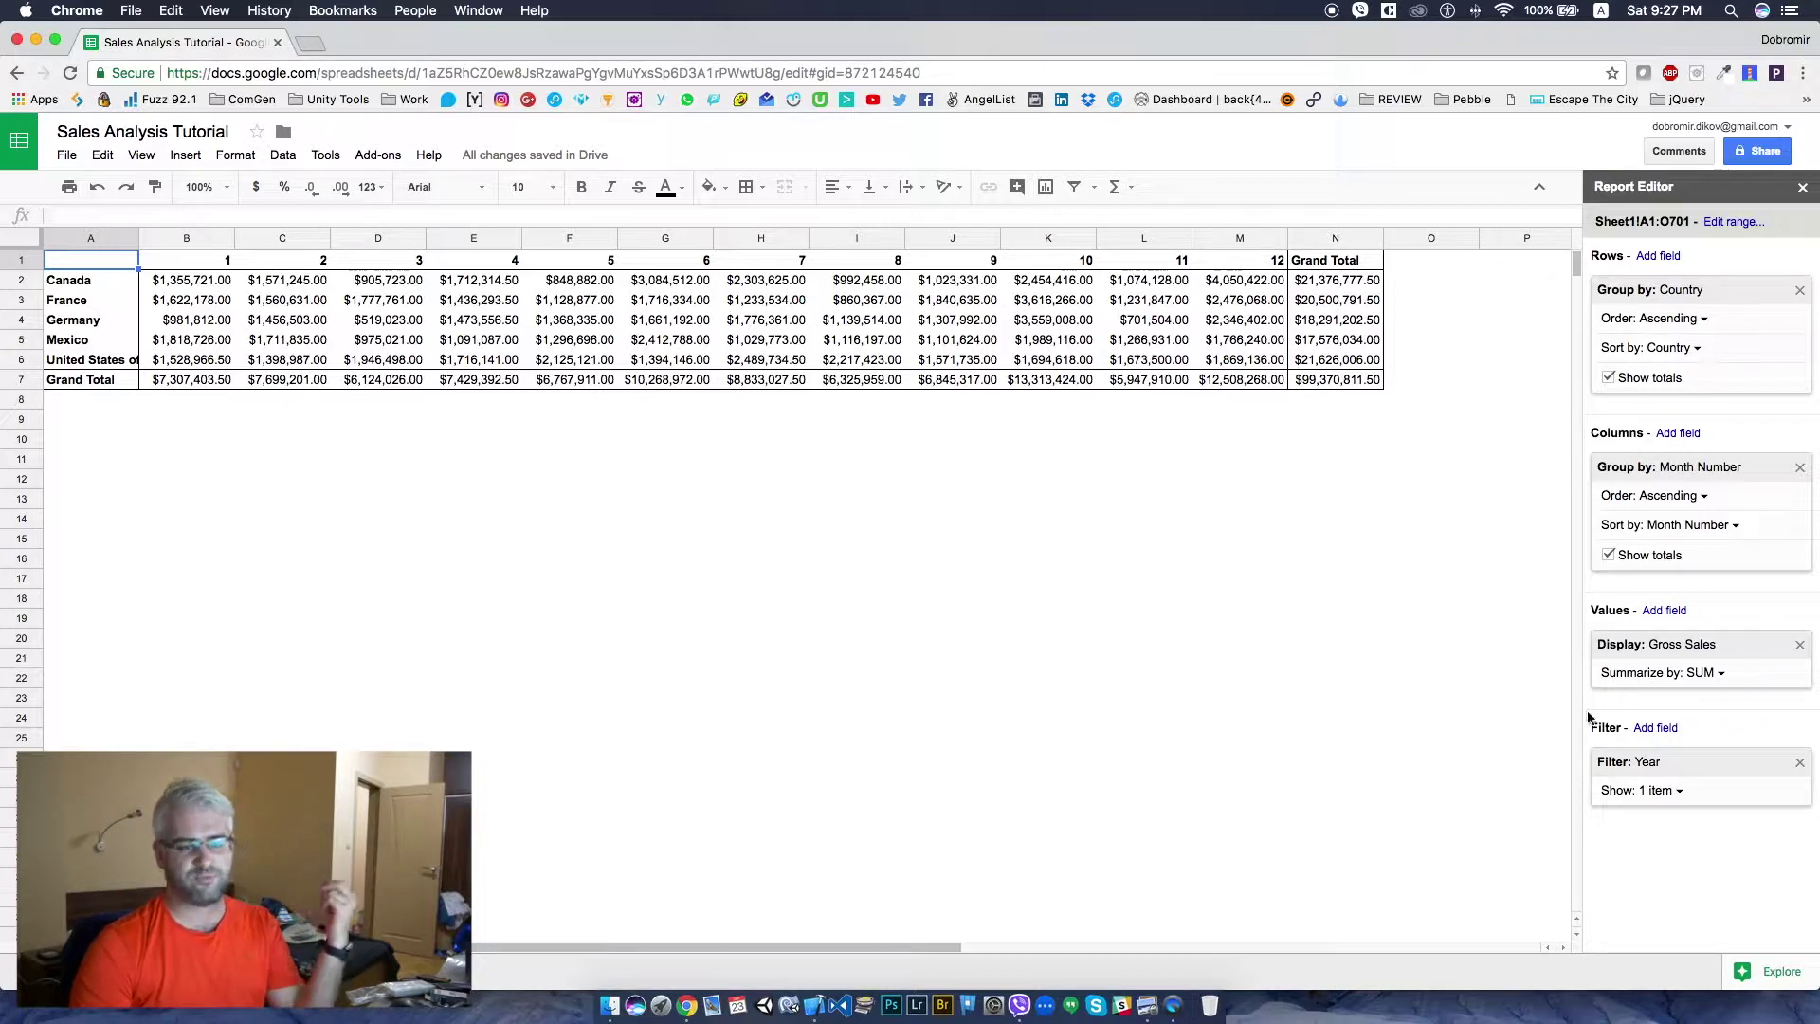
- Switch the Year filter to show 2013 only
click(1679, 791)
click(1515, 612)
click(1498, 637)
click(1511, 756)
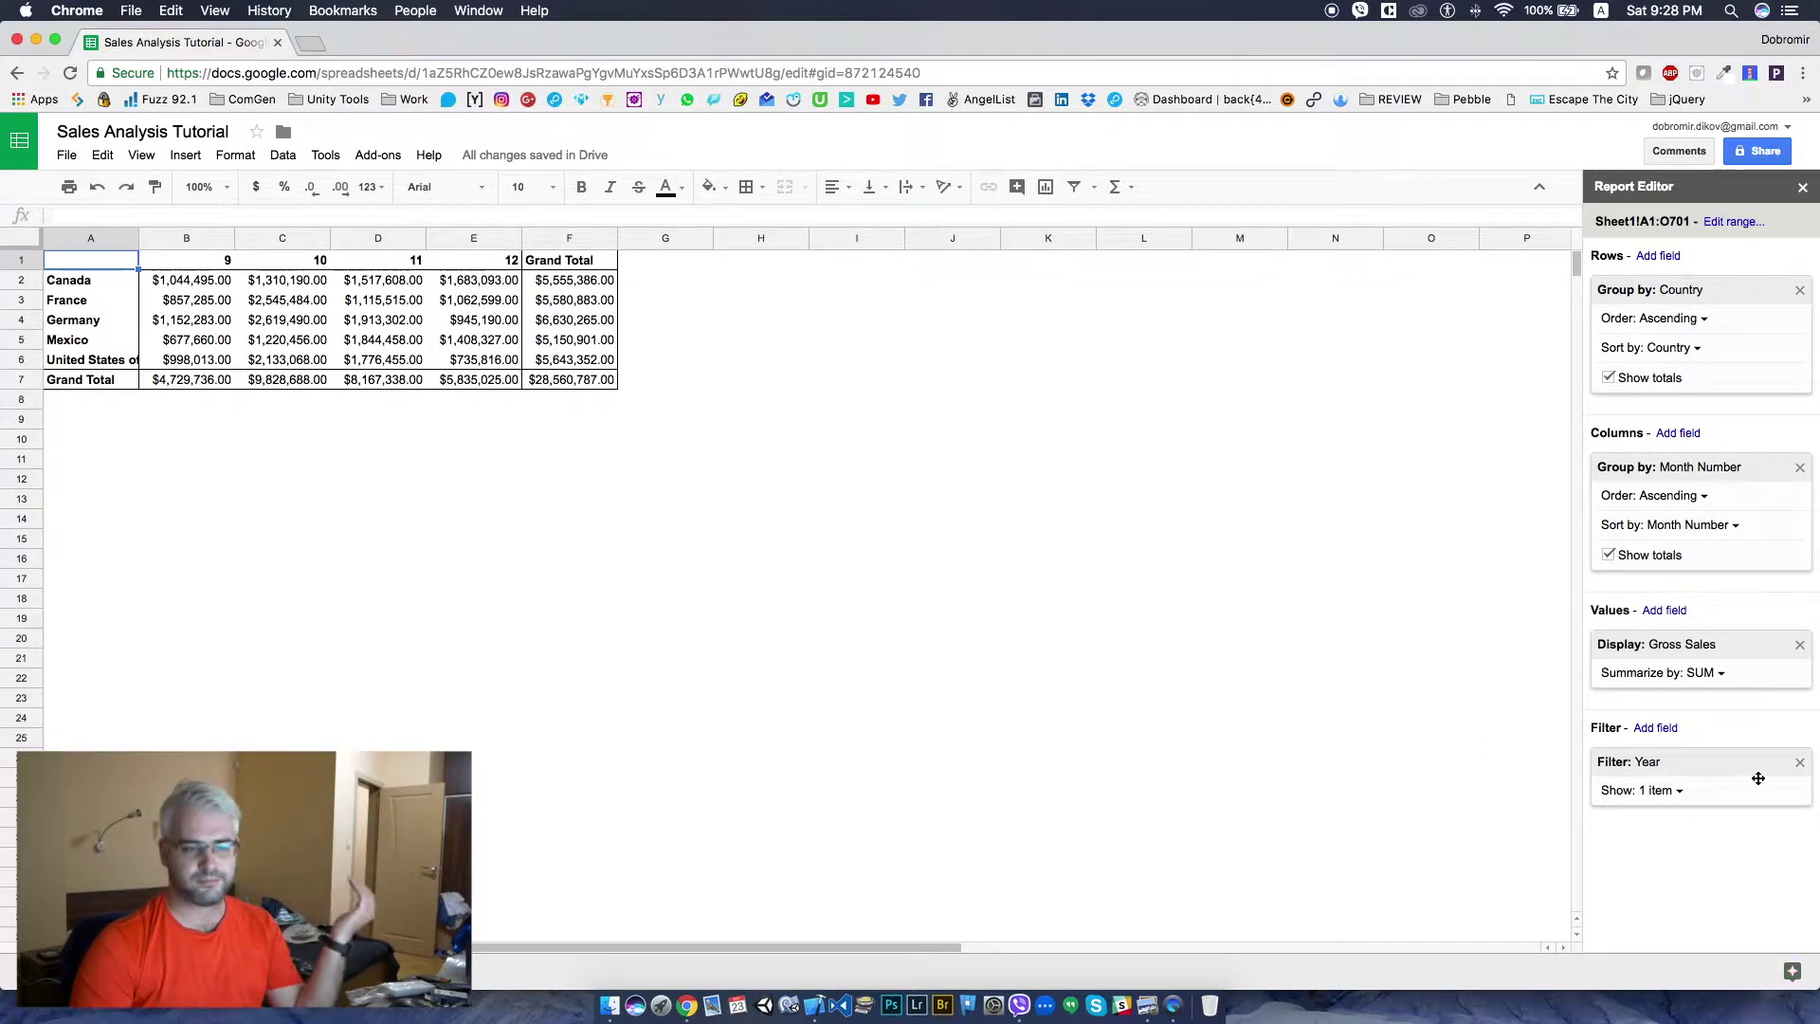
- Reset the Year filter to 2014 only and remove Country from the pivot rows
click(1674, 799)
click(1497, 636)
click(1498, 609)
click(1508, 751)
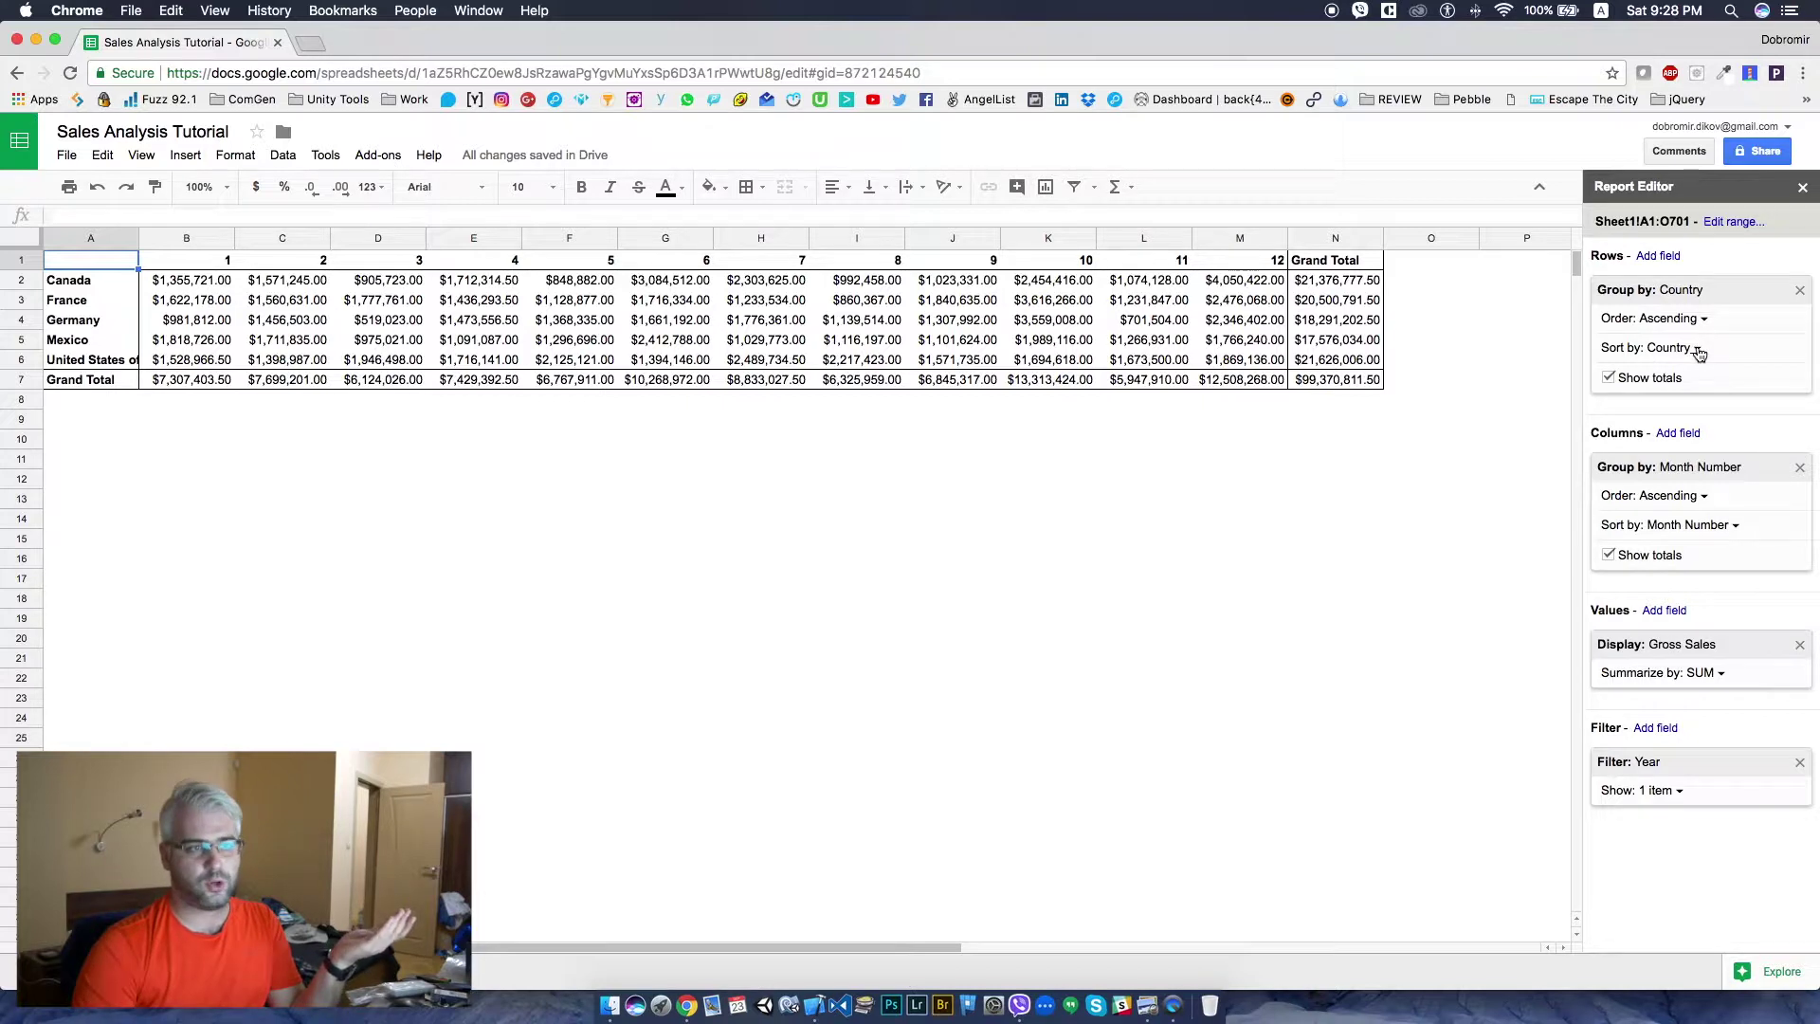
click(1799, 290)
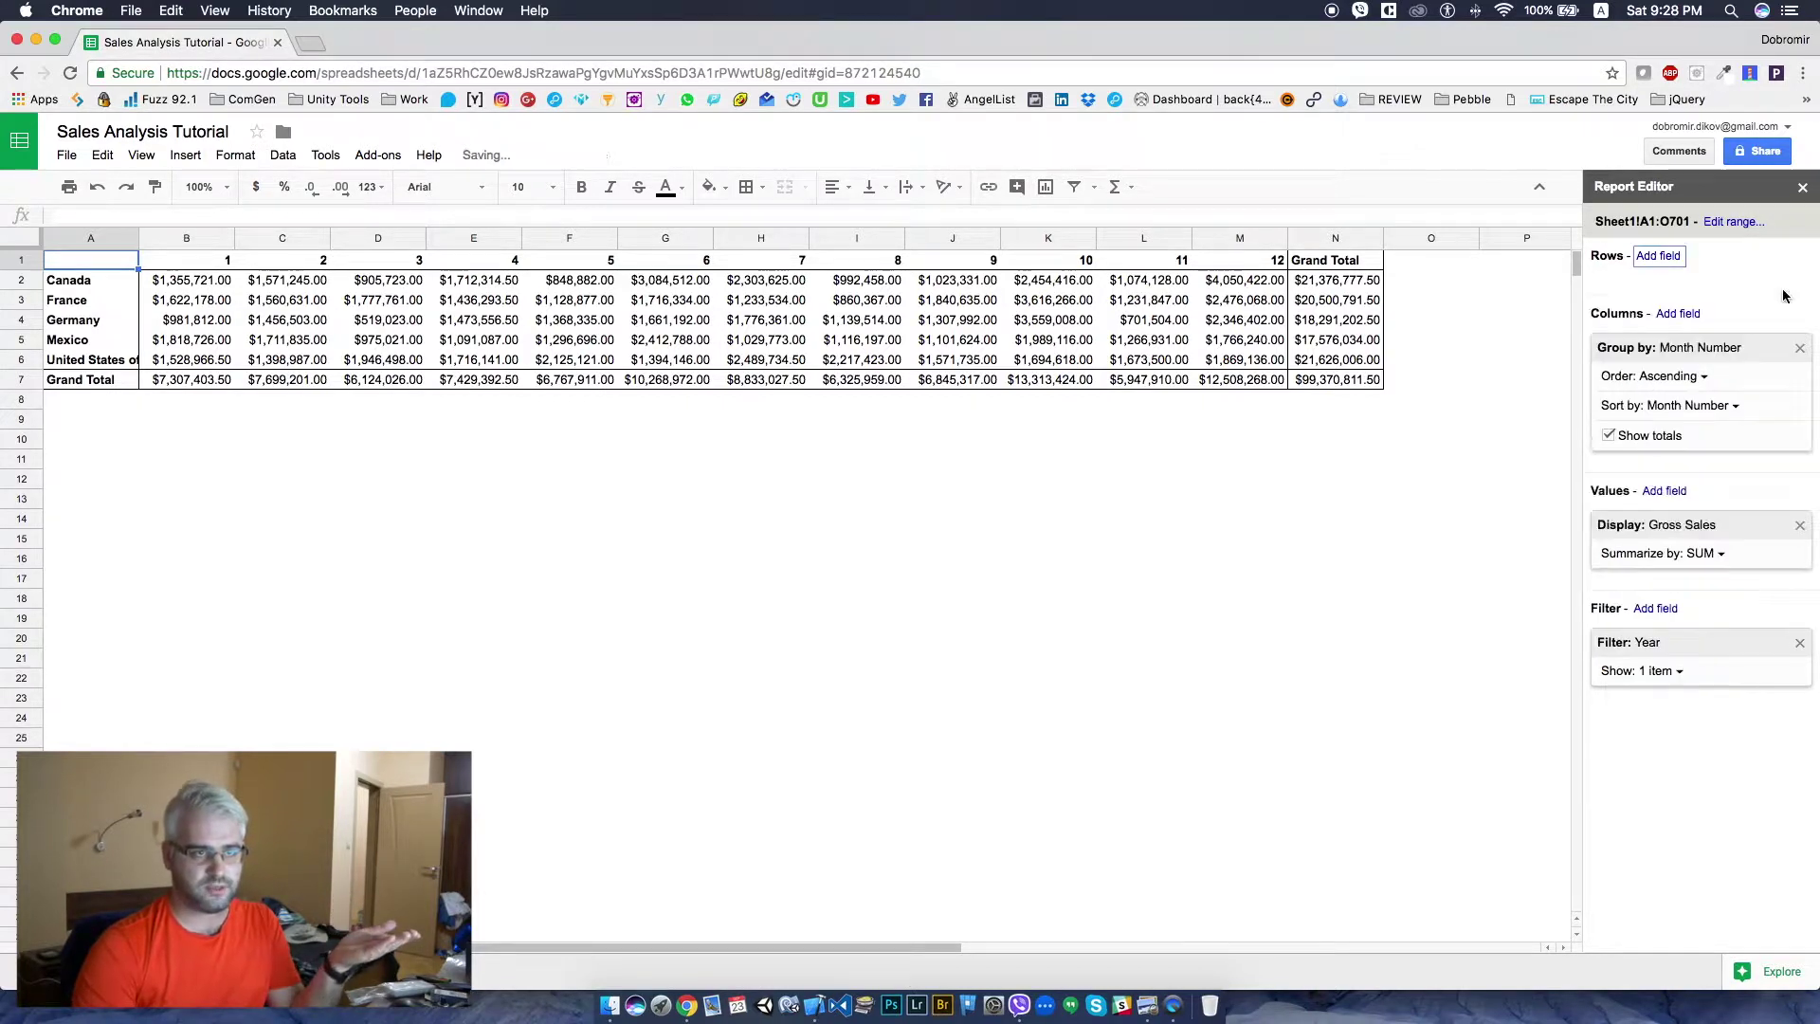
- Group the pivot rows by Discount Band, then view the Sheet2 lookup table
click(1661, 264)
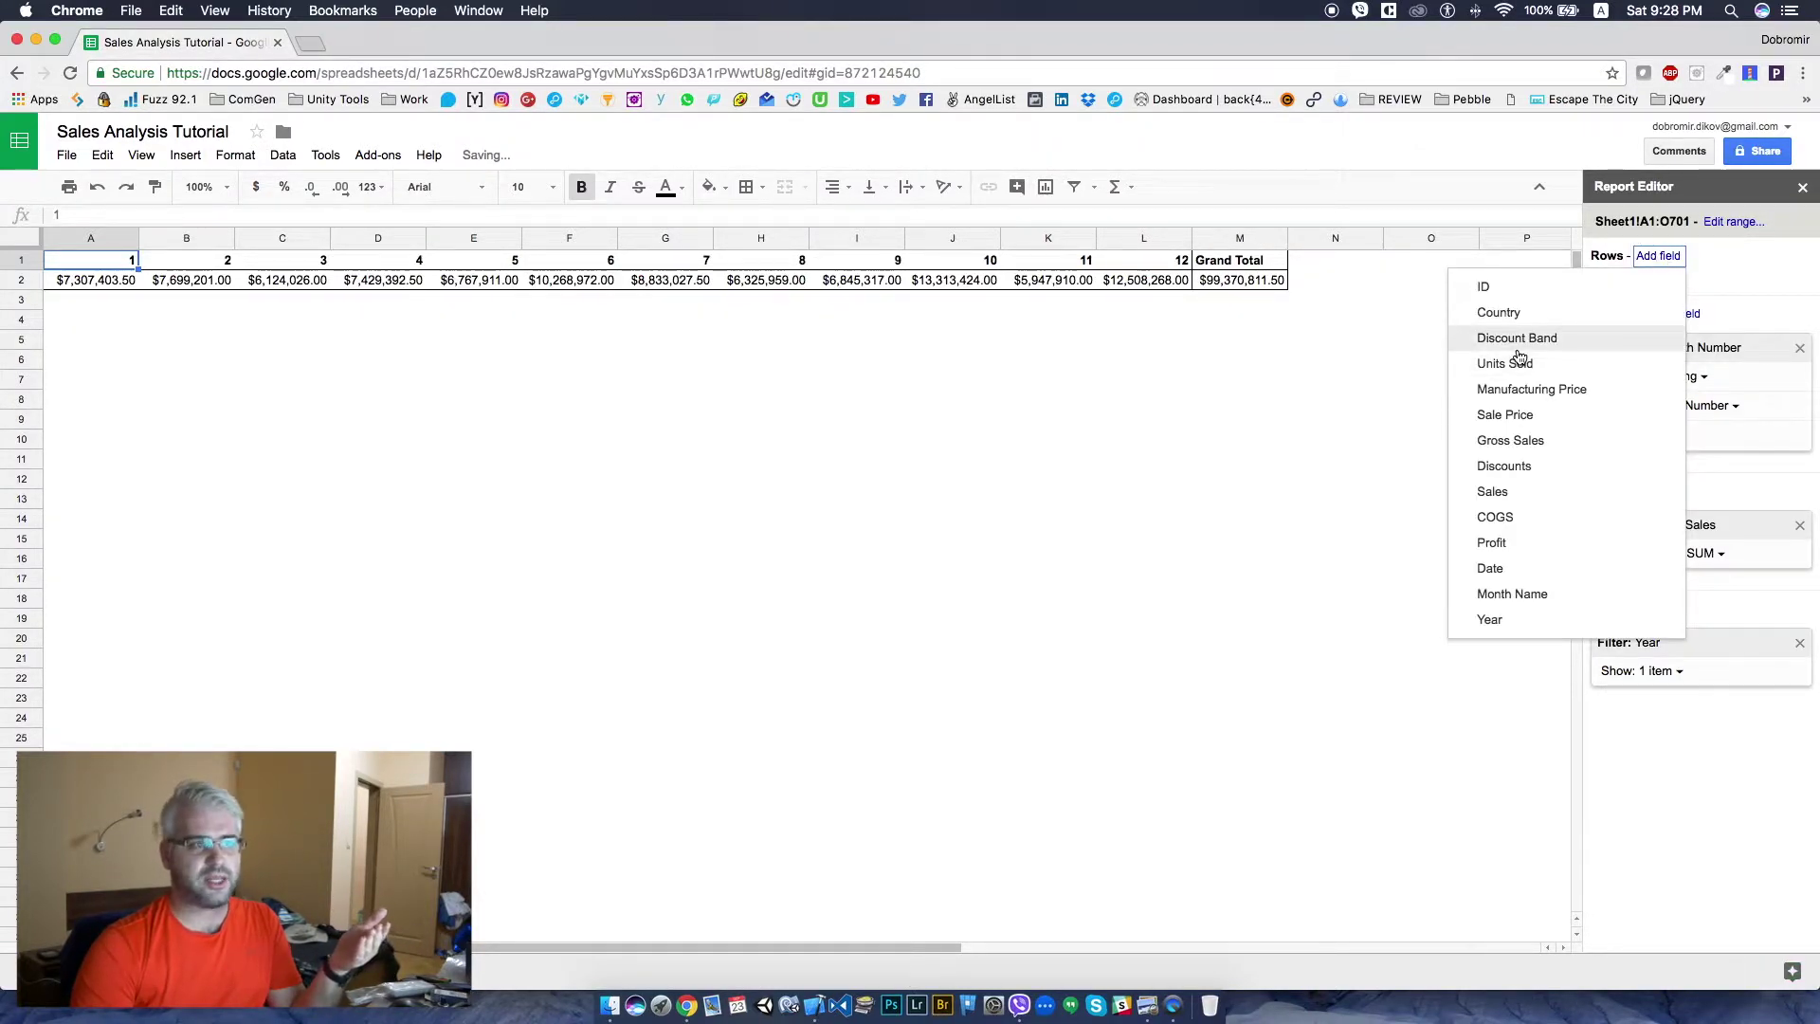
click(1556, 341)
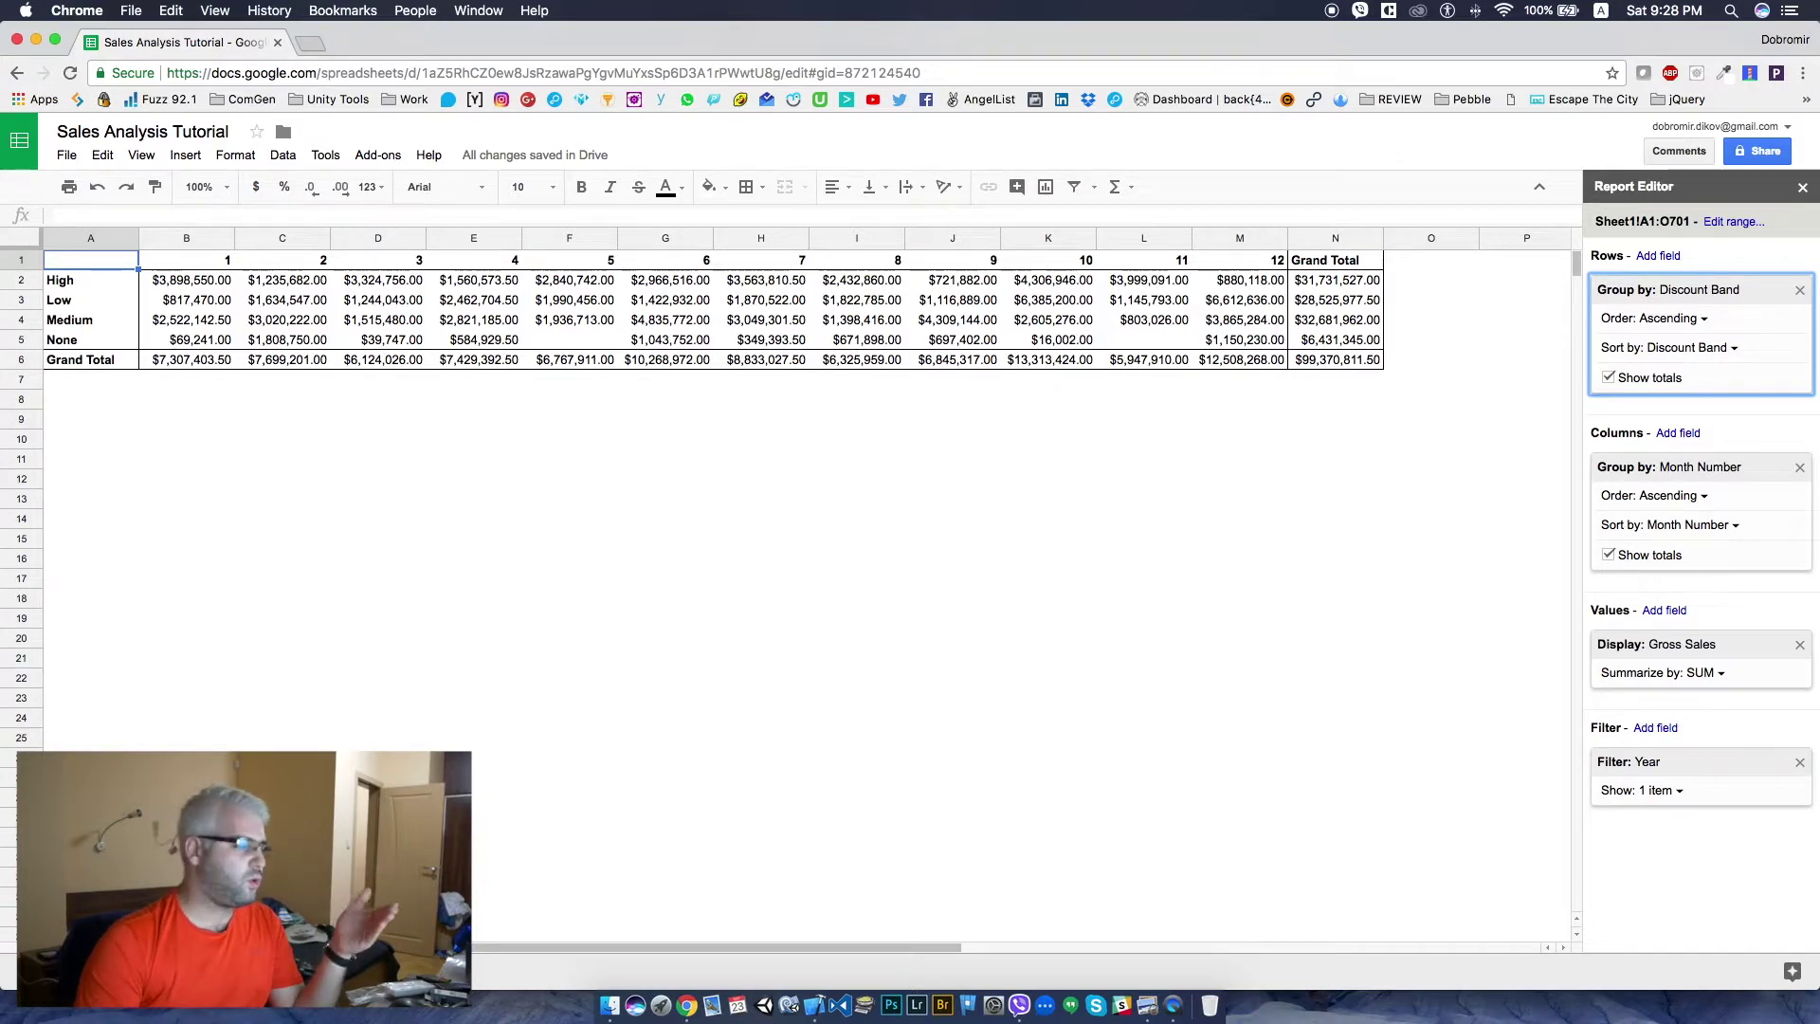
click(123, 967)
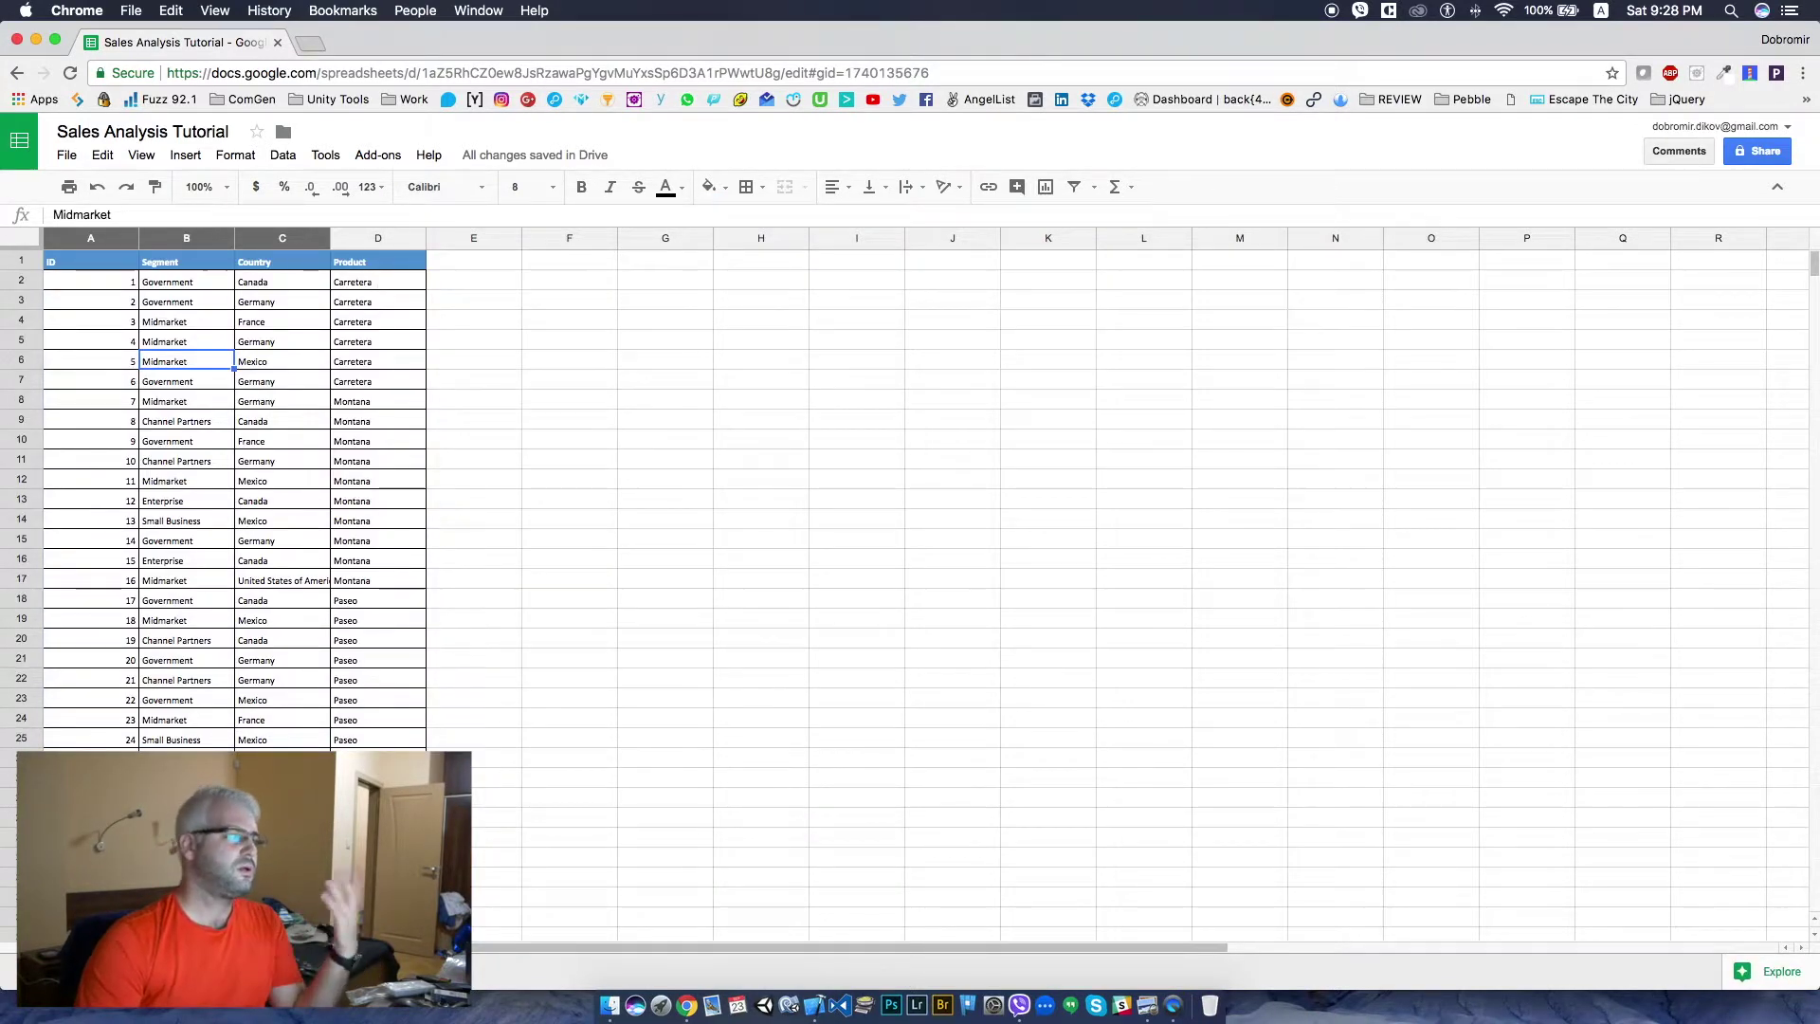
- Go back to the pivot sheet showing 2014 Gross Sales by High, Low, Medium and None bands
click(189, 967)
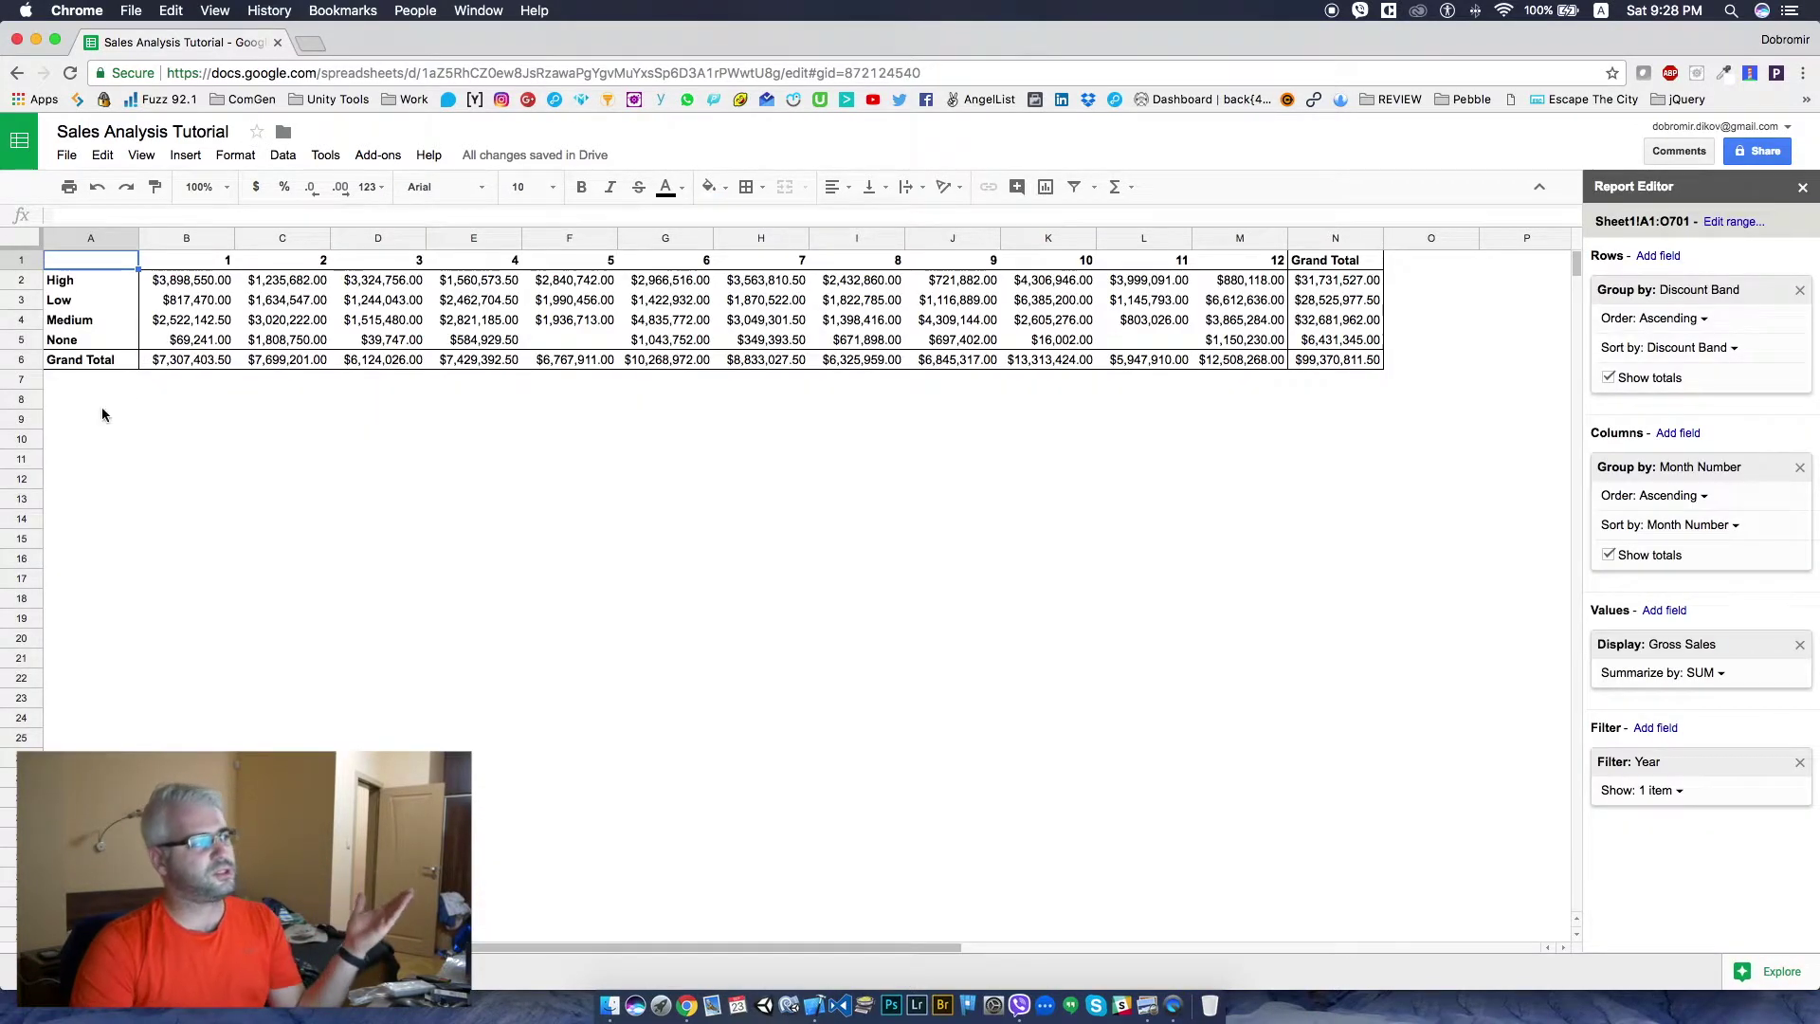